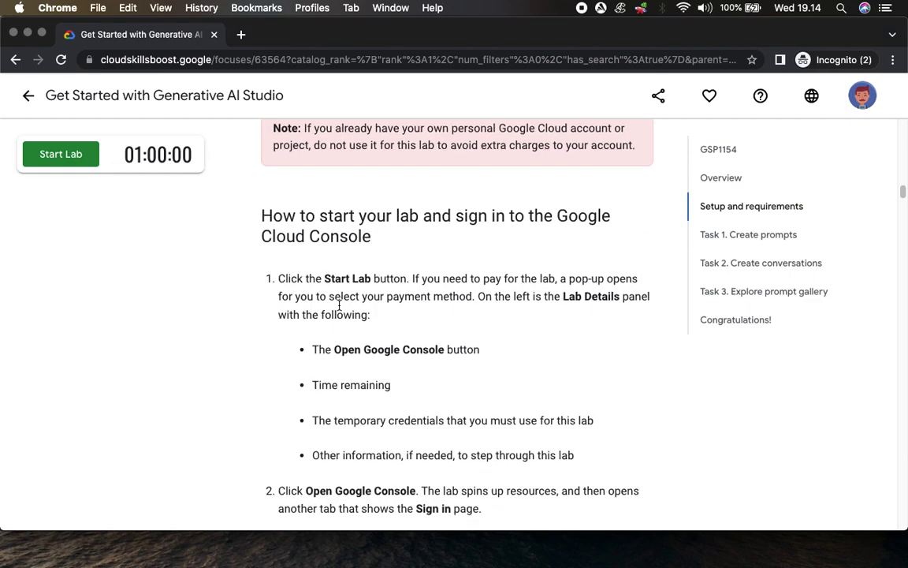
Review the lab's setup instructions through the Vertex AI API section and start the lab
scroll(470, 320, down, 8)
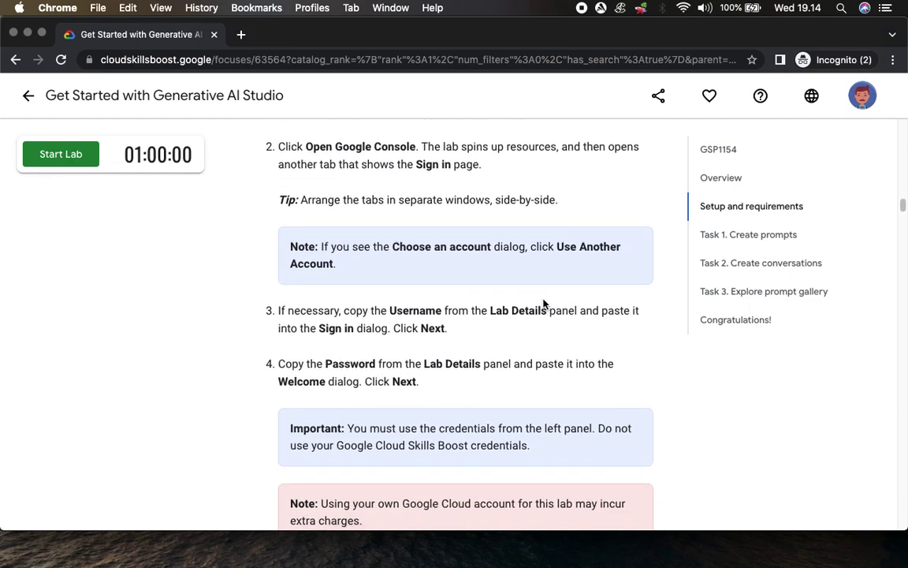
scroll(392, 339, down, 10)
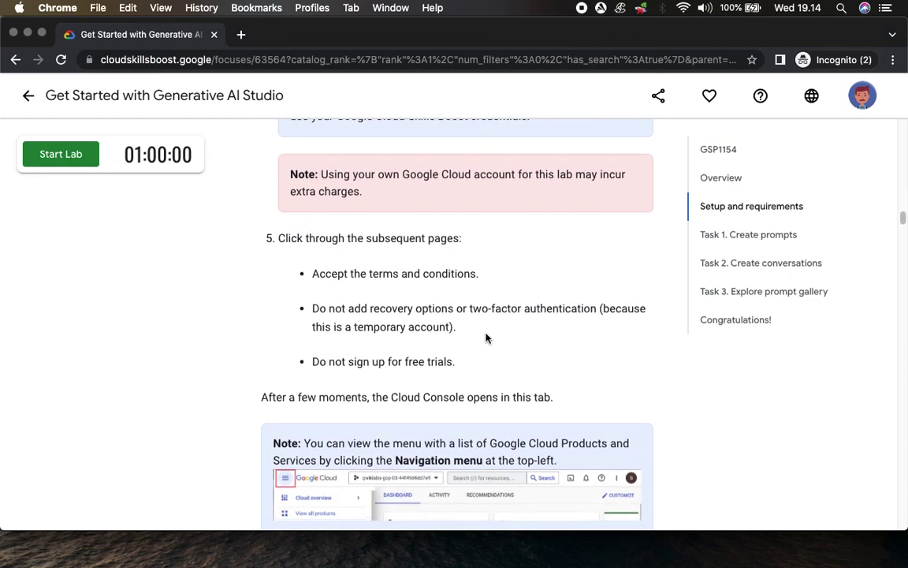
scroll(478, 360, down, 3)
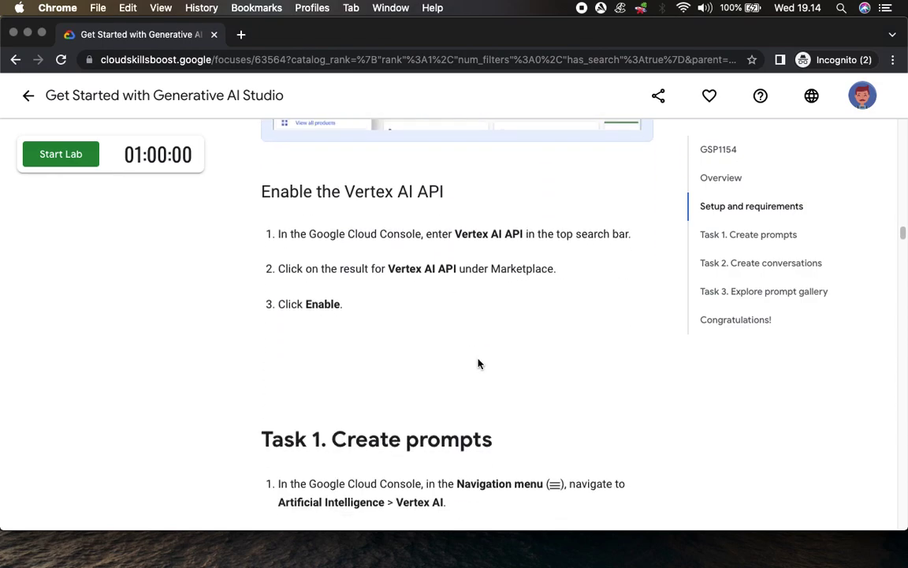
scroll(477, 359, down, 2)
scroll(477, 359, up, 1)
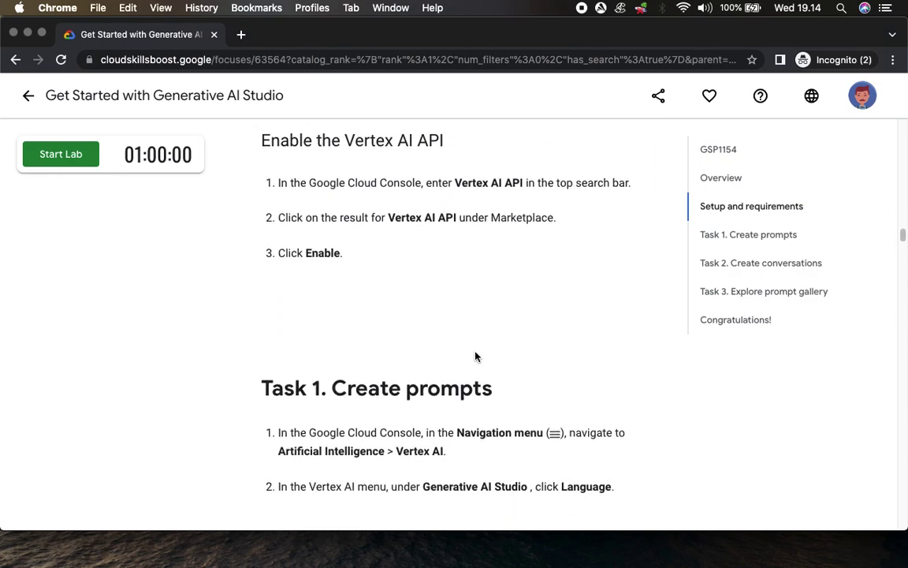
click(63, 164)
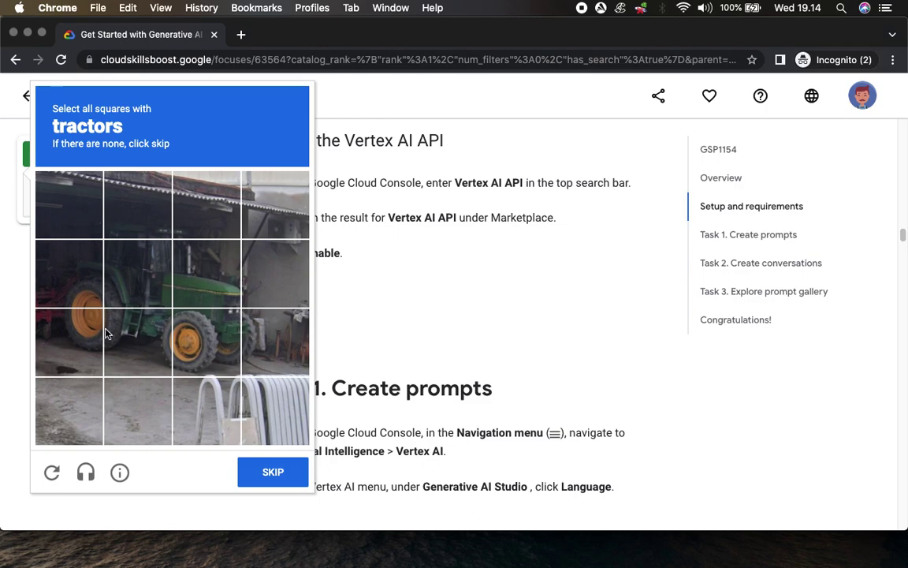
Select all squares containing the tractor in the image challenge and continue to the following challenge
click(75, 339)
click(135, 339)
click(204, 339)
click(225, 292)
click(117, 284)
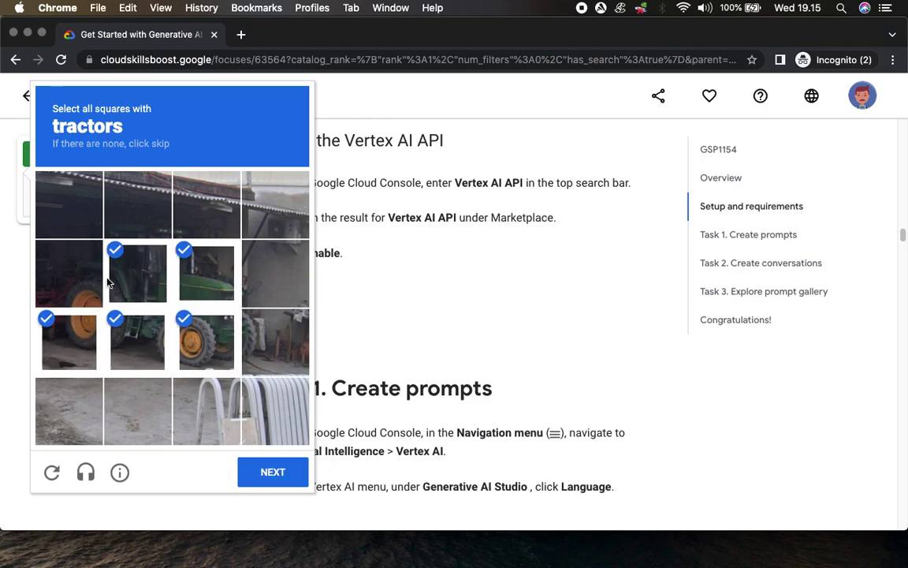
click(71, 273)
click(271, 472)
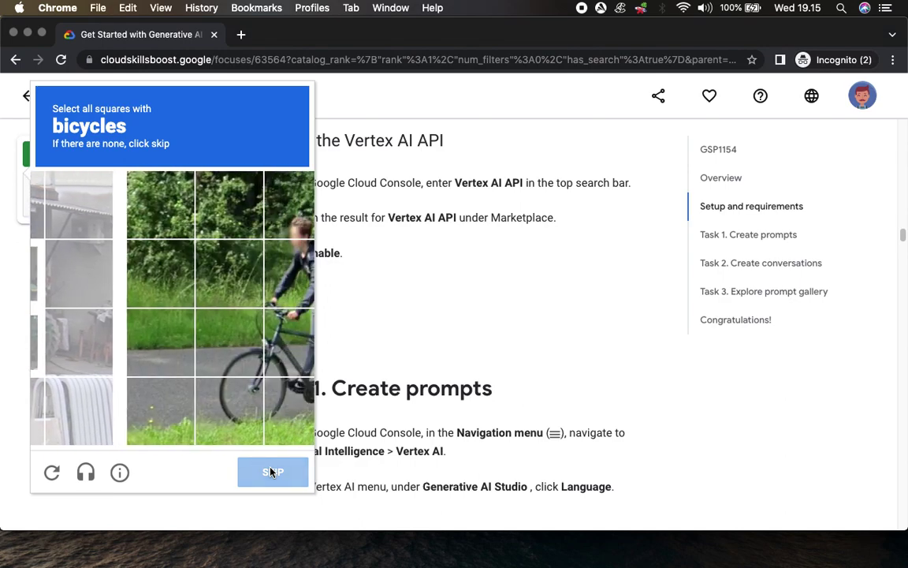
Select all squares containing the bicycle and submit the image challenge for verification
click(161, 406)
click(209, 410)
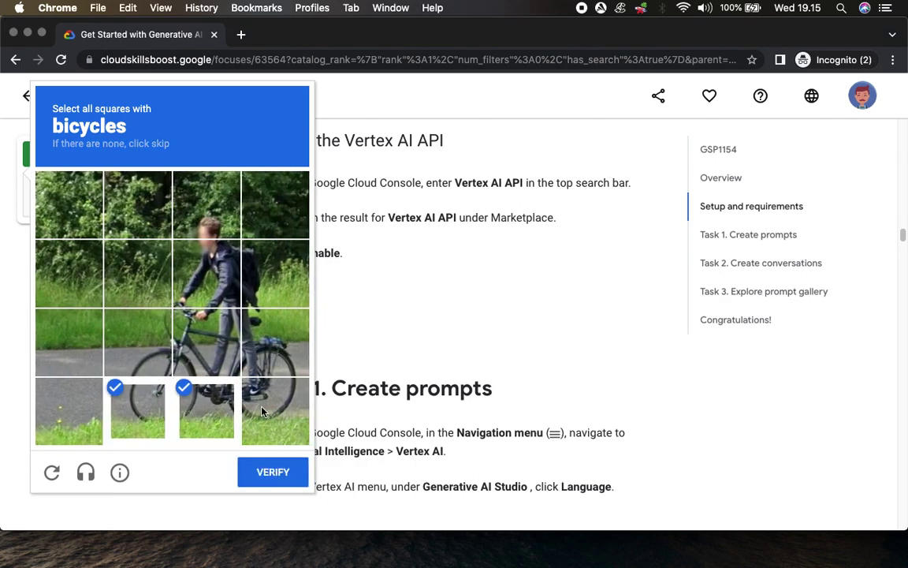
click(262, 410)
click(264, 338)
click(207, 339)
click(158, 349)
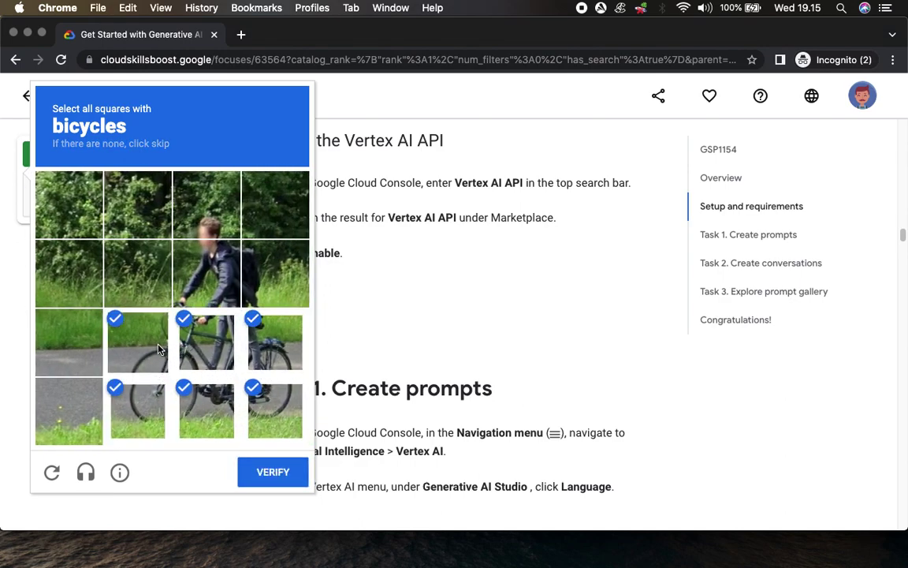
click(282, 476)
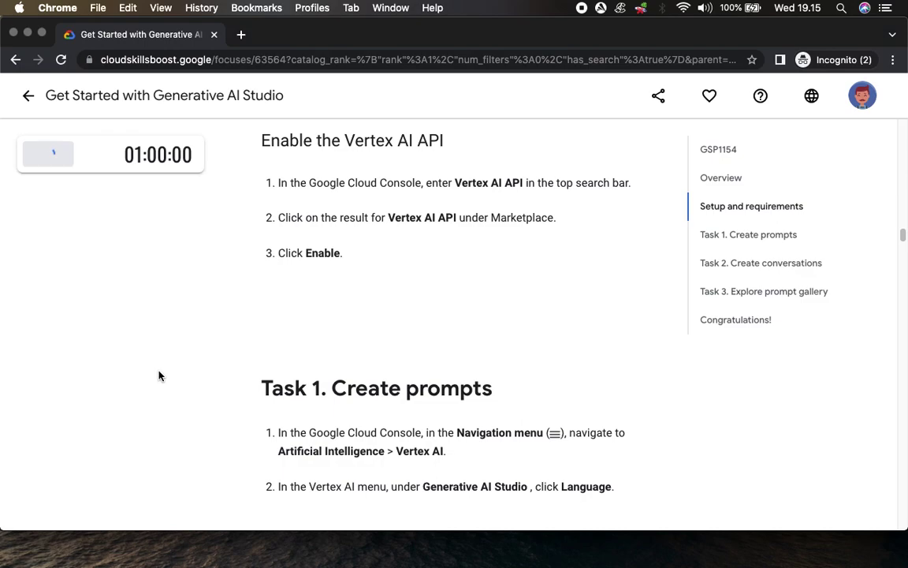
Open the Google Cloud console from the lab page and submit the lab username on the Google sign-in page
click(187, 368)
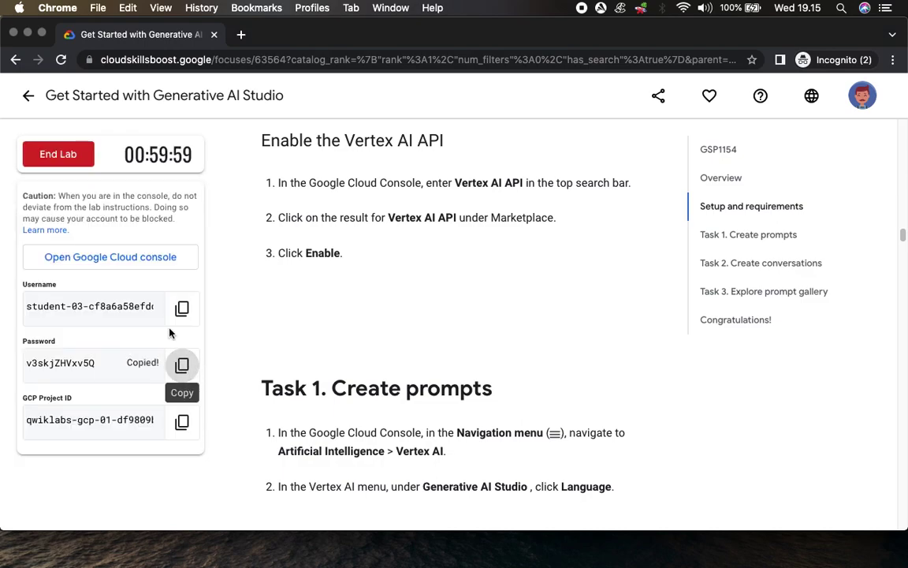
click(156, 258)
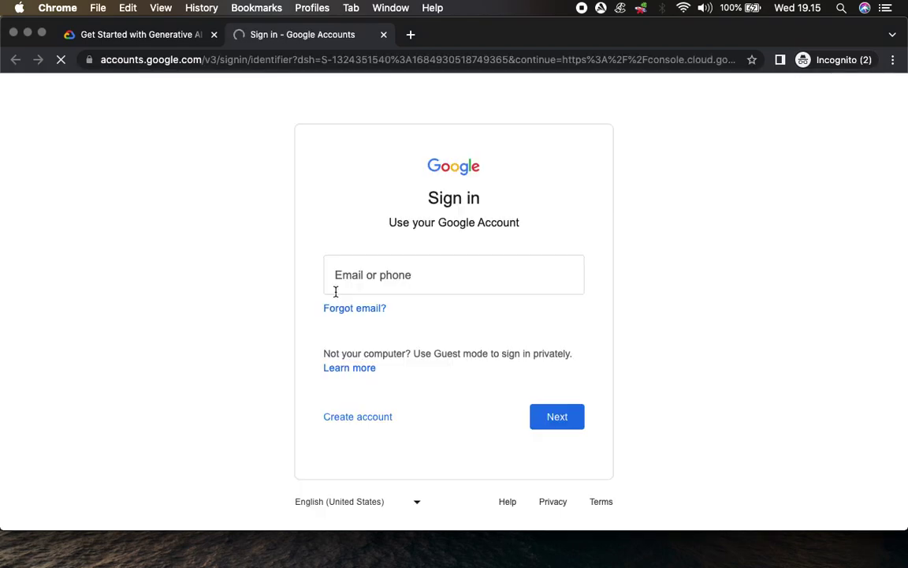
click(334, 288)
key(super+v)
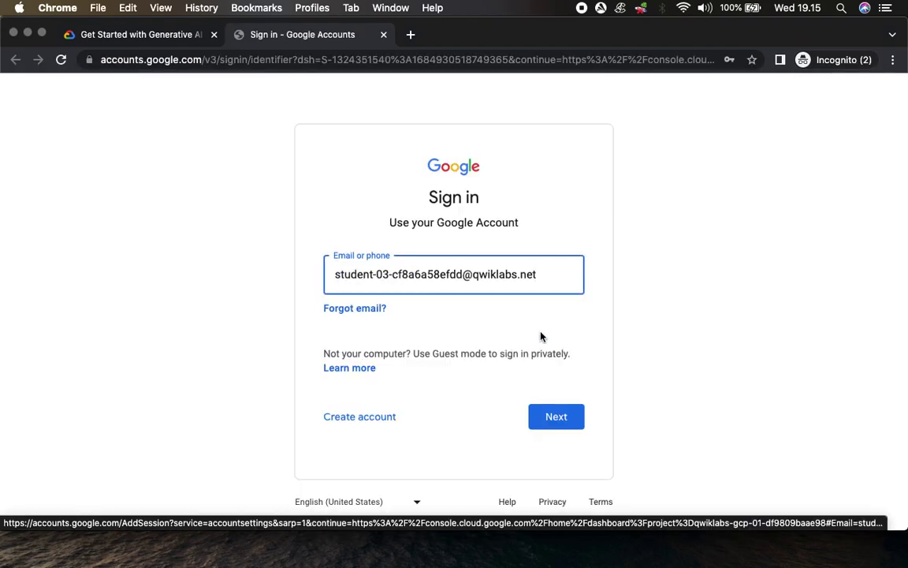
click(539, 420)
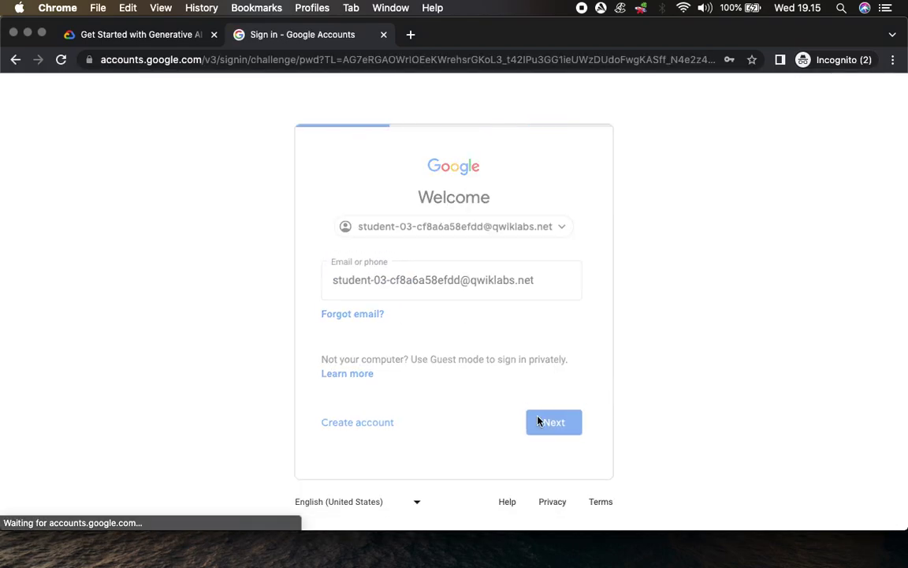
Copy the lab password from the lab details and enter it on the Google sign-in page to sign in
click(145, 34)
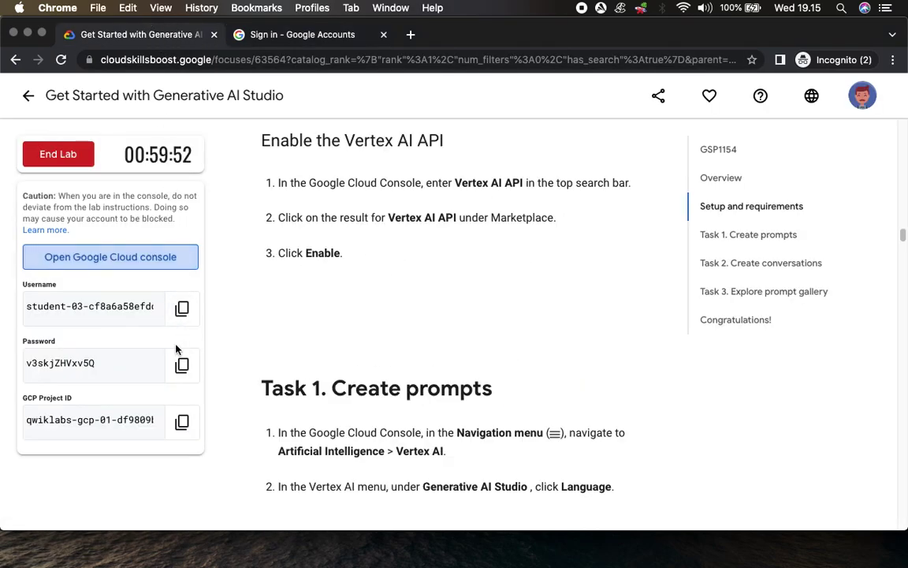
click(171, 369)
click(335, 36)
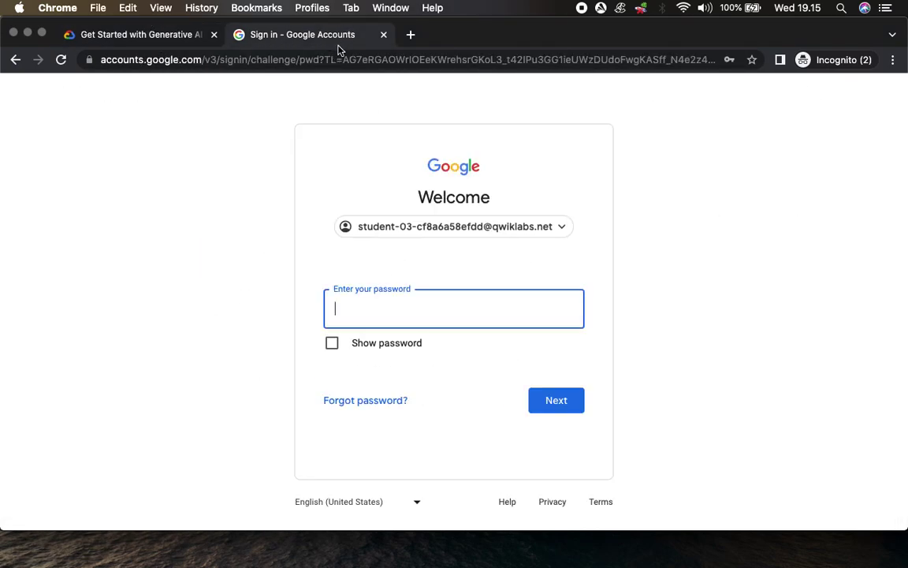
key(super+v)
click(554, 400)
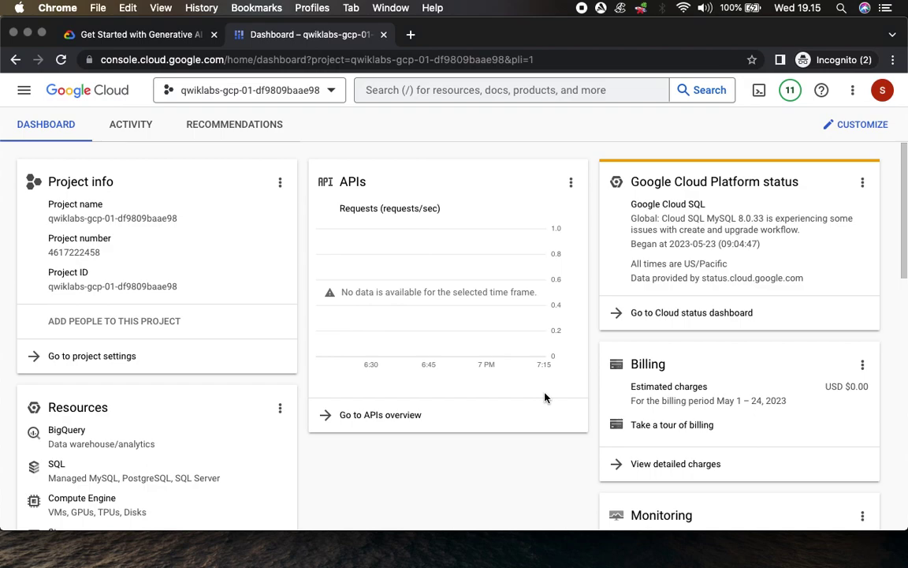
Copy "Vertex AI API" from the lab instructions and search for it in the Google Cloud console
click(136, 36)
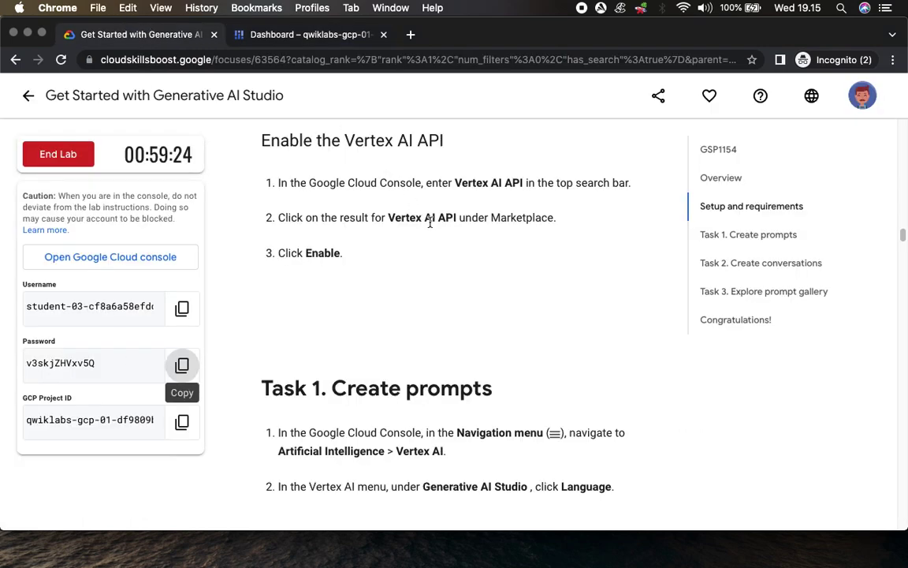
click(455, 182)
drag(455, 182, 521, 192)
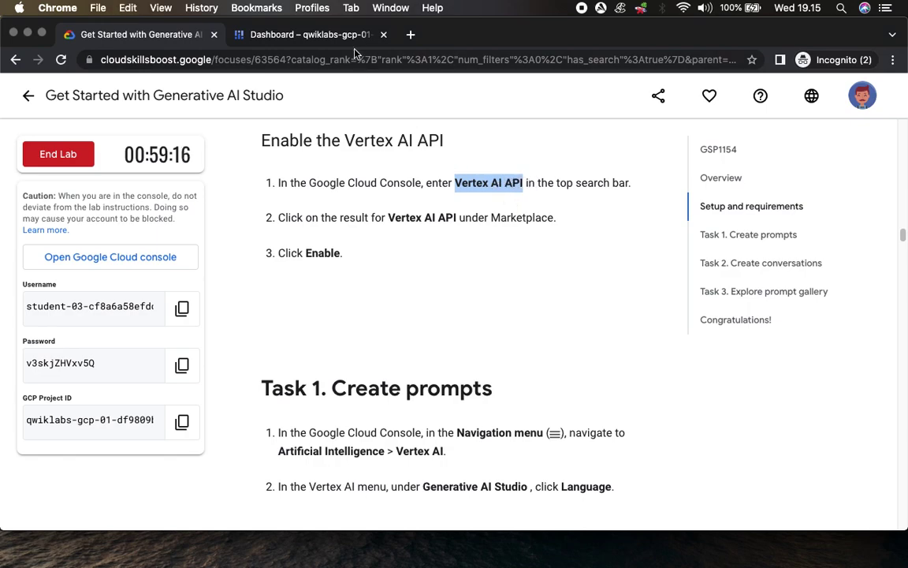
click(318, 35)
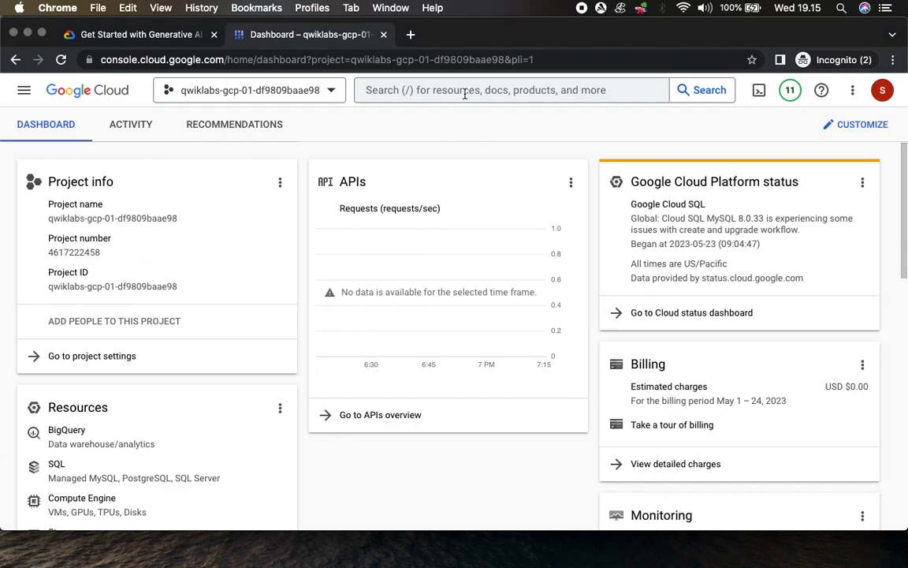
click(465, 92)
key(super+v)
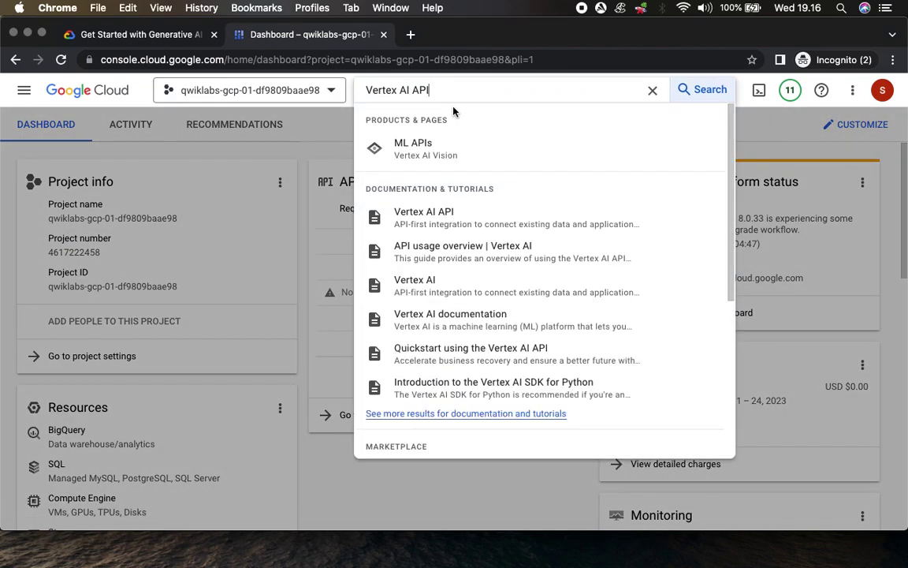
Open the Vertex AI API result under Marketplace and enable the API
scroll(560, 272, down, 5)
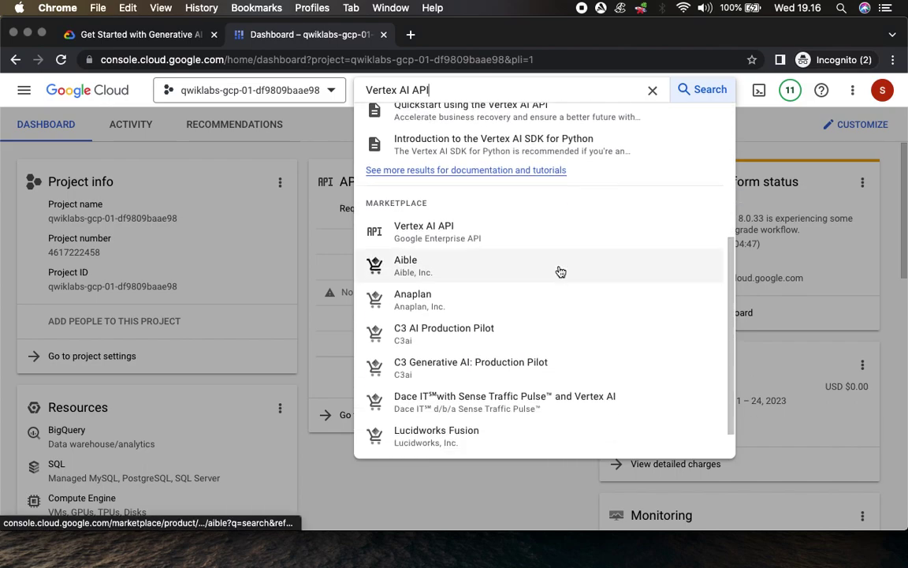
click(447, 237)
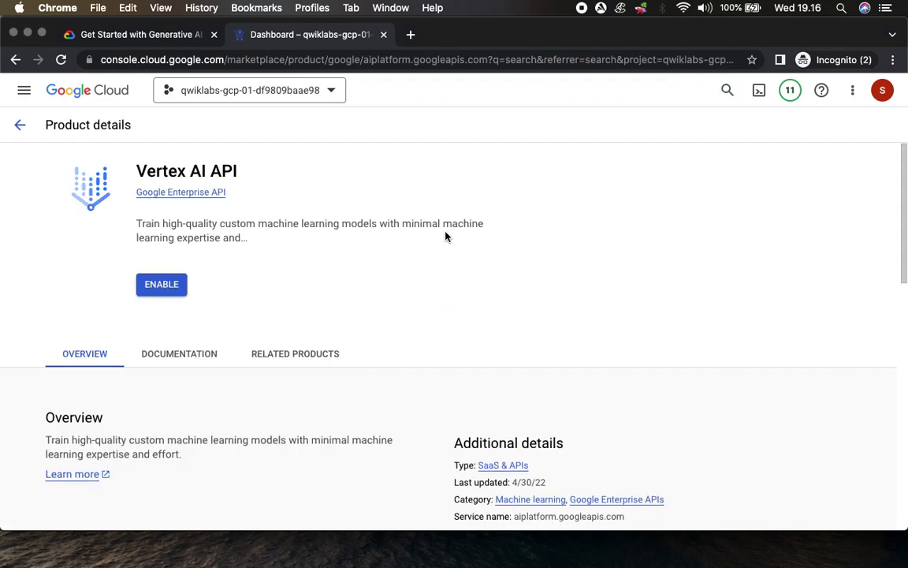
click(167, 287)
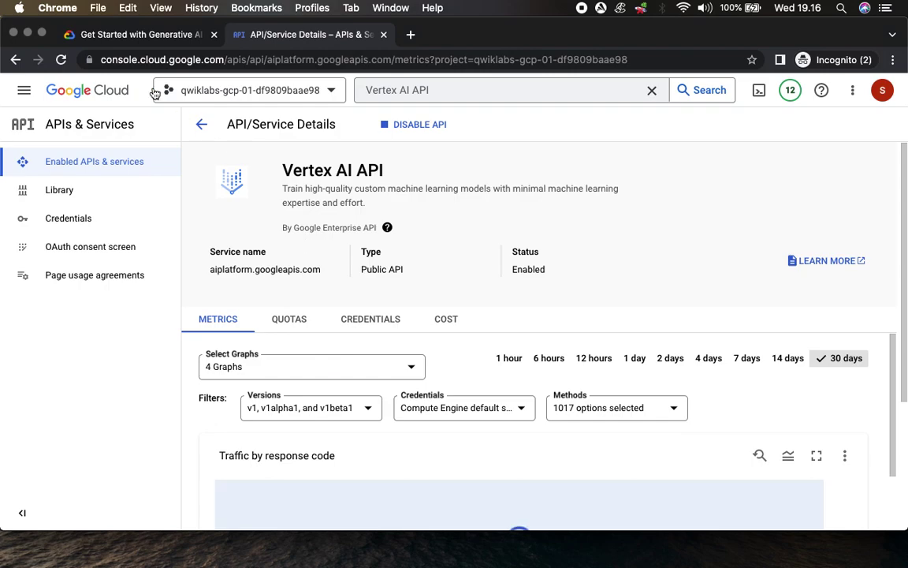
Check the lab's Task 1 instructions for the console path to Vertex AI and return to the Cloud console
click(142, 35)
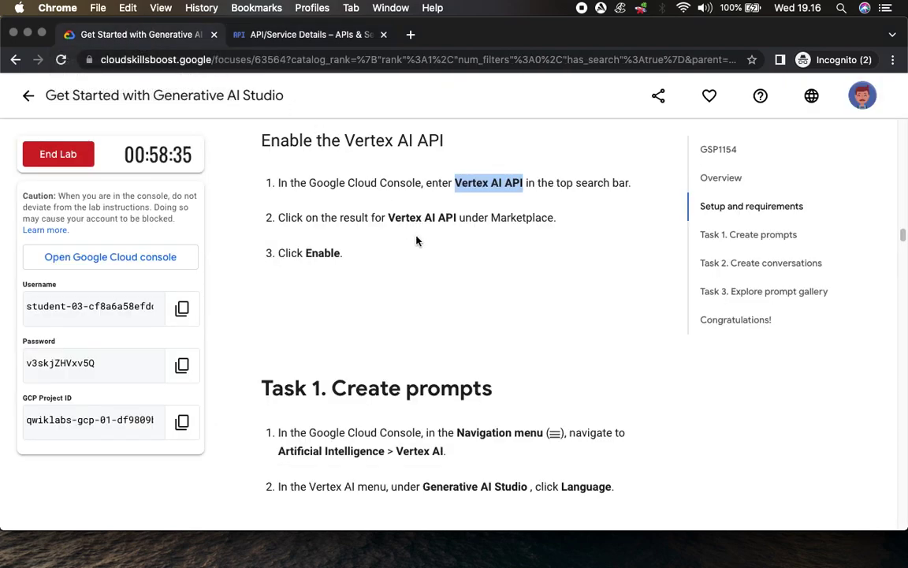
scroll(439, 248, down, 5)
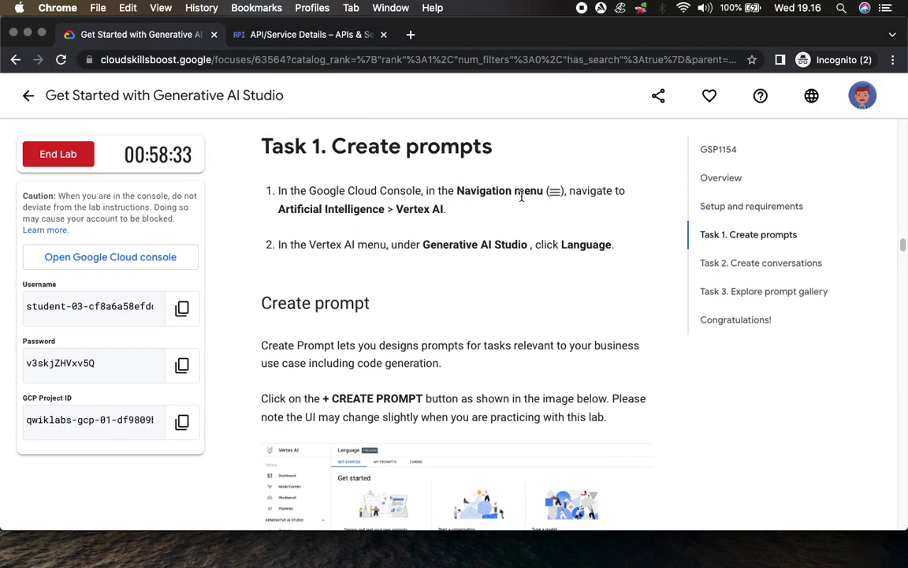
drag(280, 212, 446, 210)
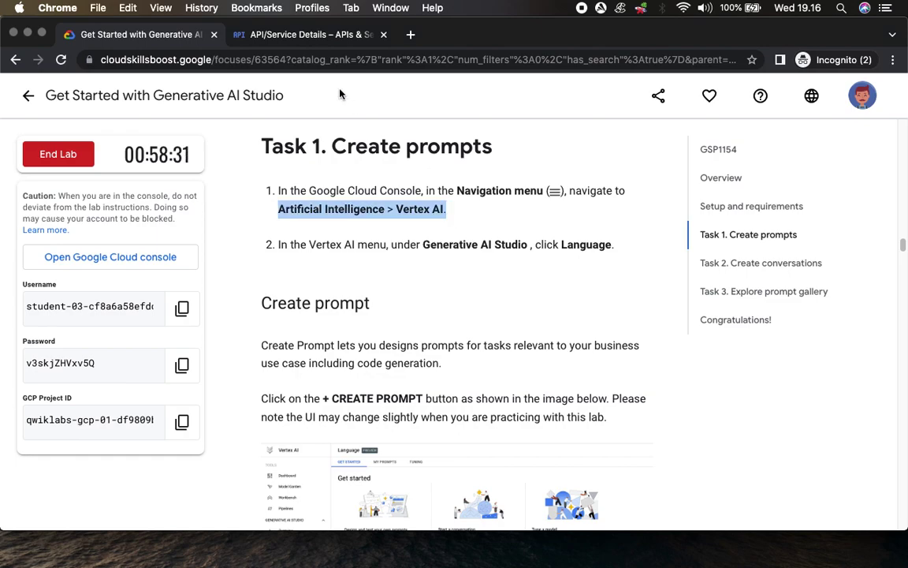
click(300, 35)
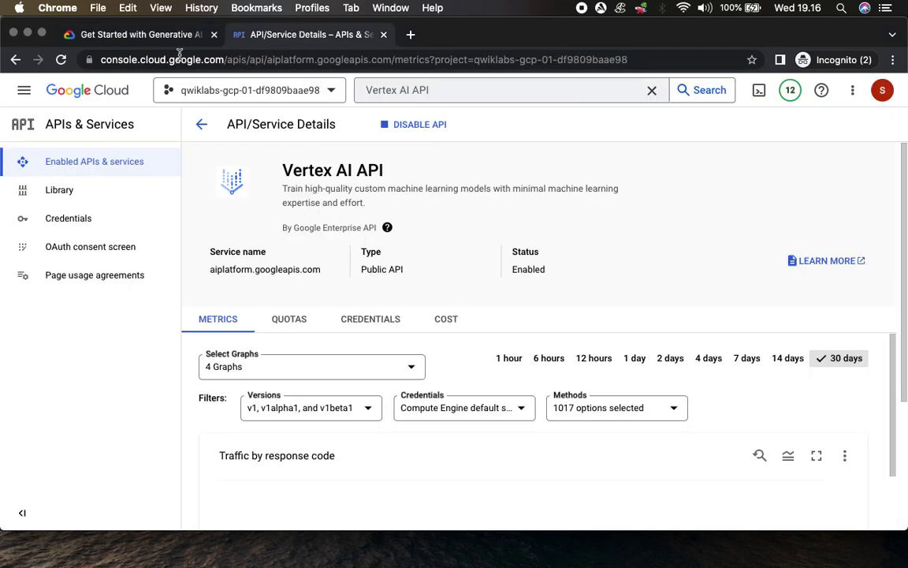
Open Vertex AI from the Artificial Intelligence section of the Google Cloud console's product navigation
click(24, 90)
scroll(81, 375, down, 3)
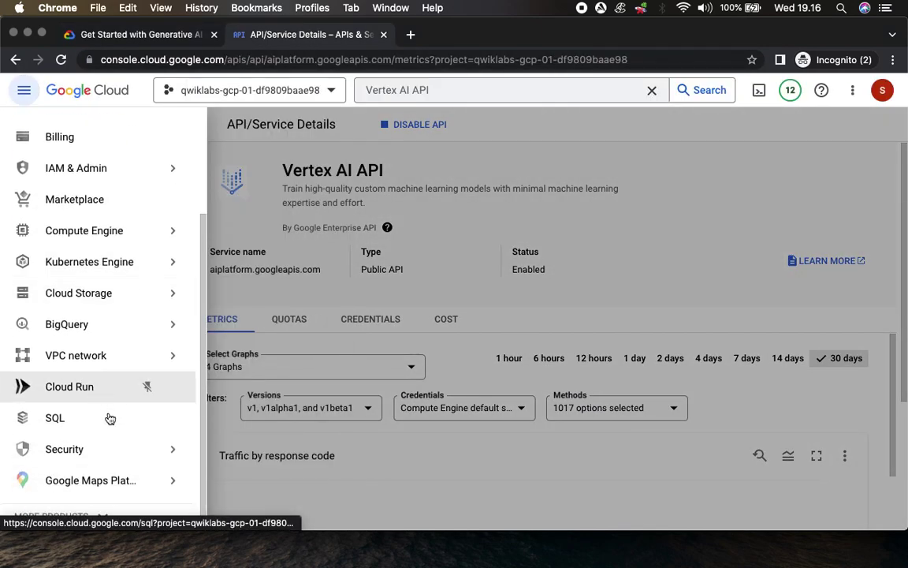
mouse_move(110, 457)
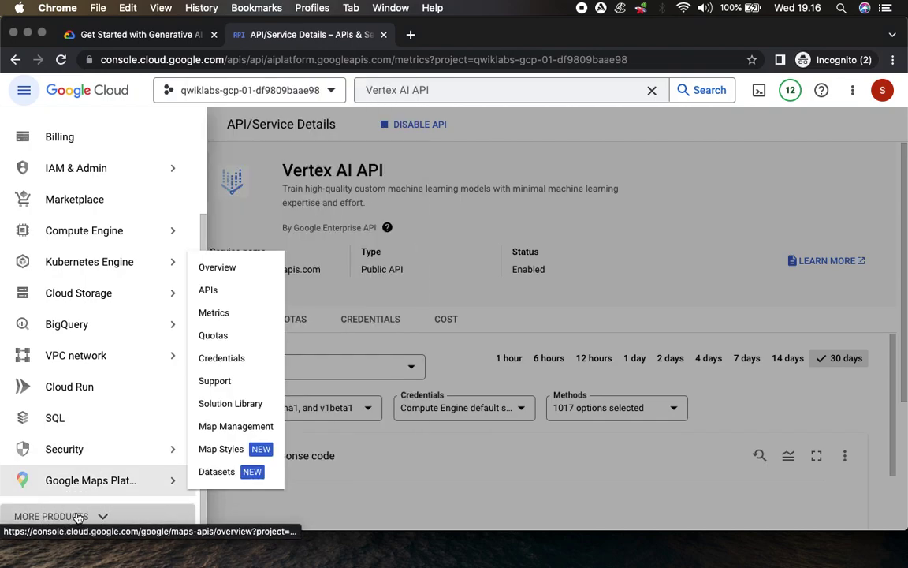
scroll(121, 358, down, 6)
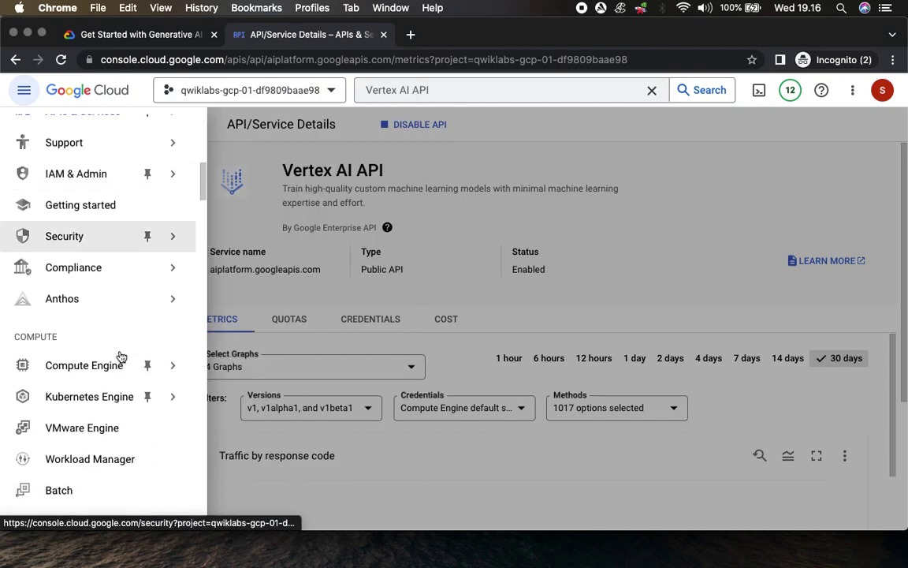
scroll(121, 358, up, 2)
scroll(122, 358, down, 8)
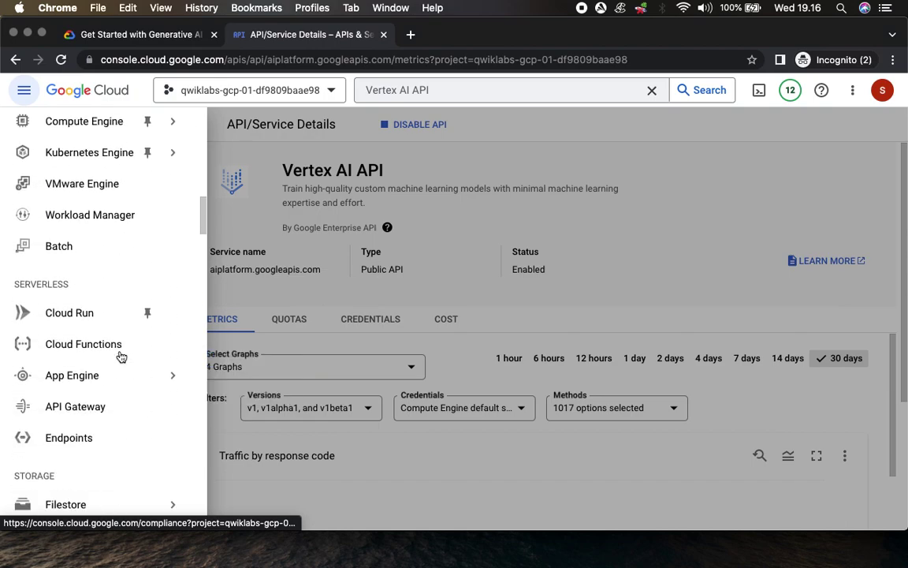
scroll(122, 358, down, 7)
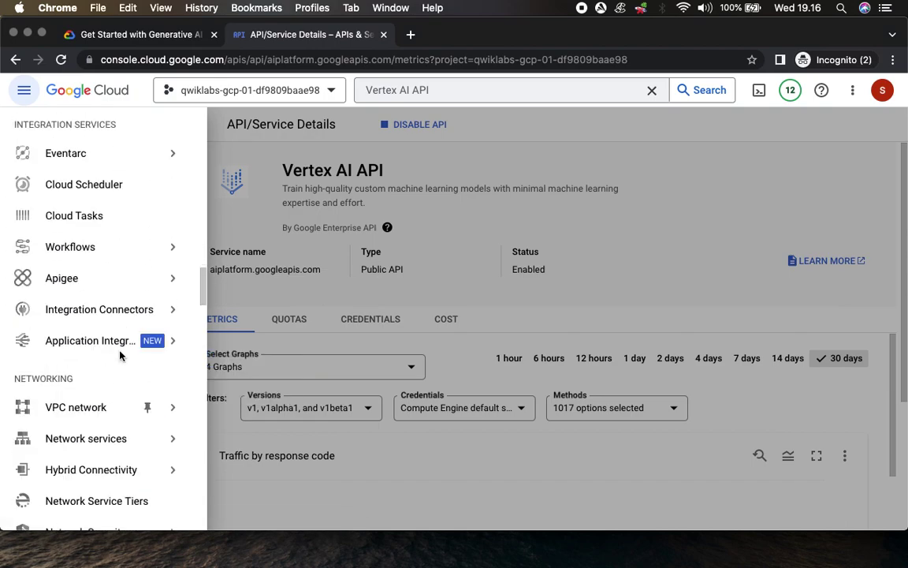
scroll(120, 357, down, 8)
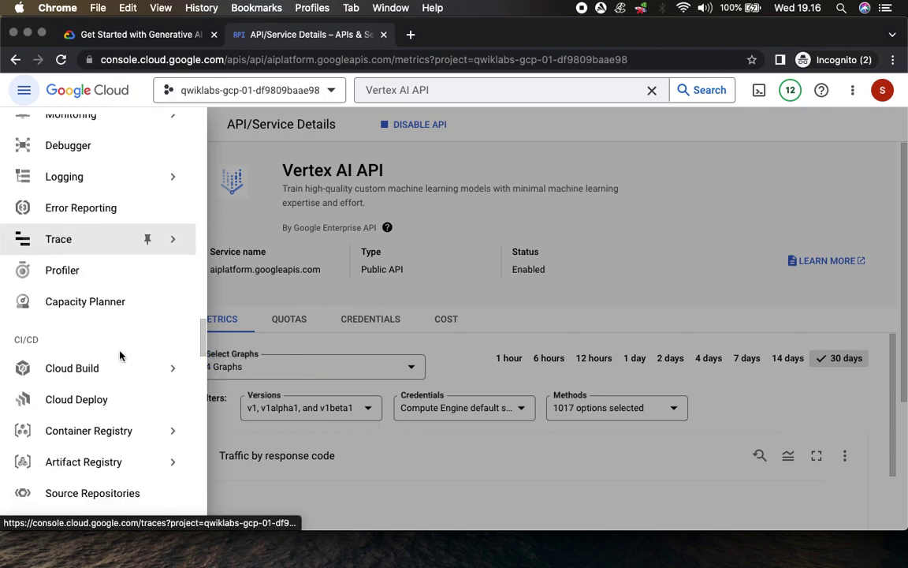
scroll(120, 357, down, 10)
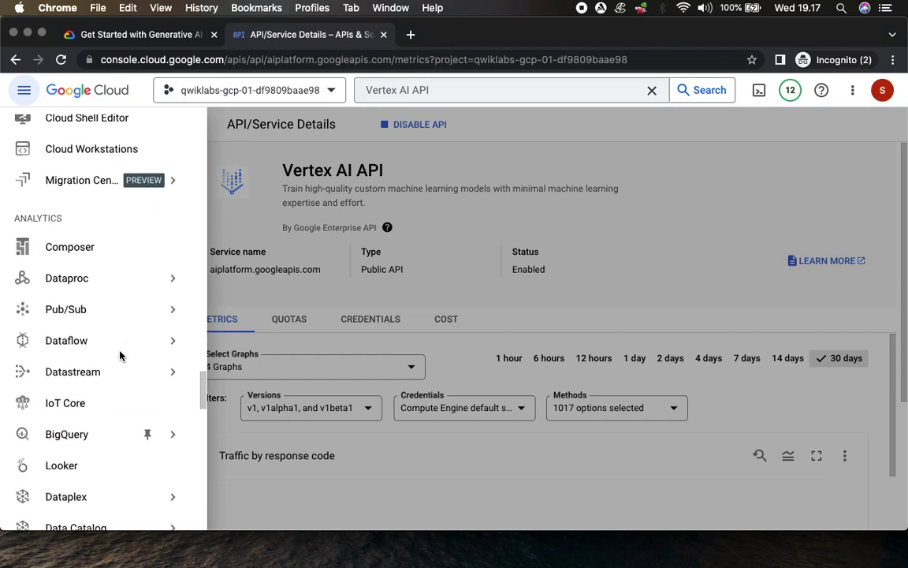
scroll(120, 356, down, 2)
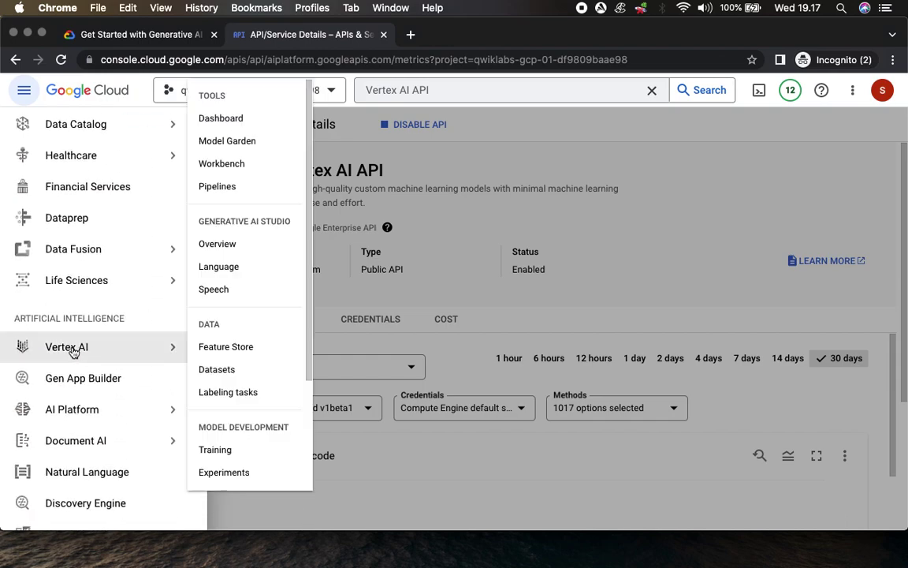
click(73, 347)
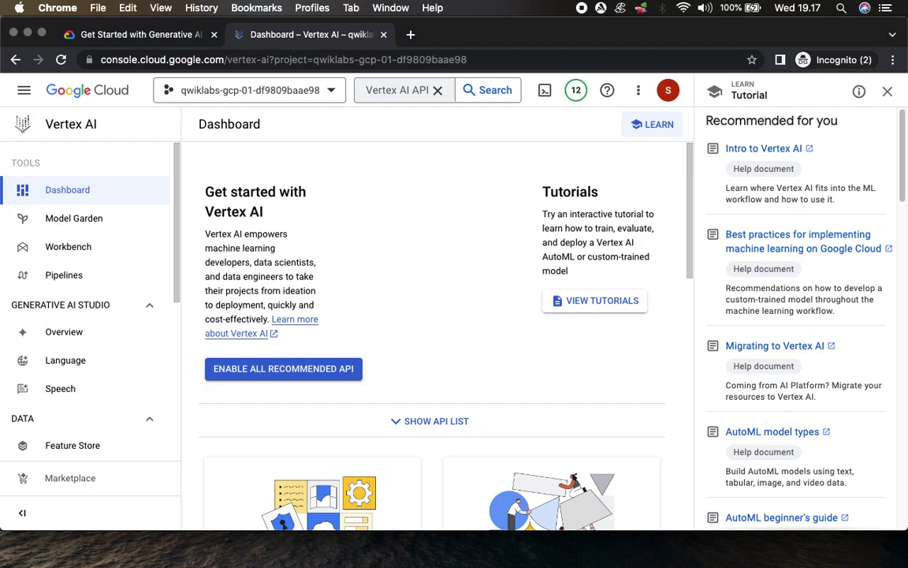
Check the lab's Task 1 instructions for where to go within Vertex AI and return to the Cloud console
click(111, 33)
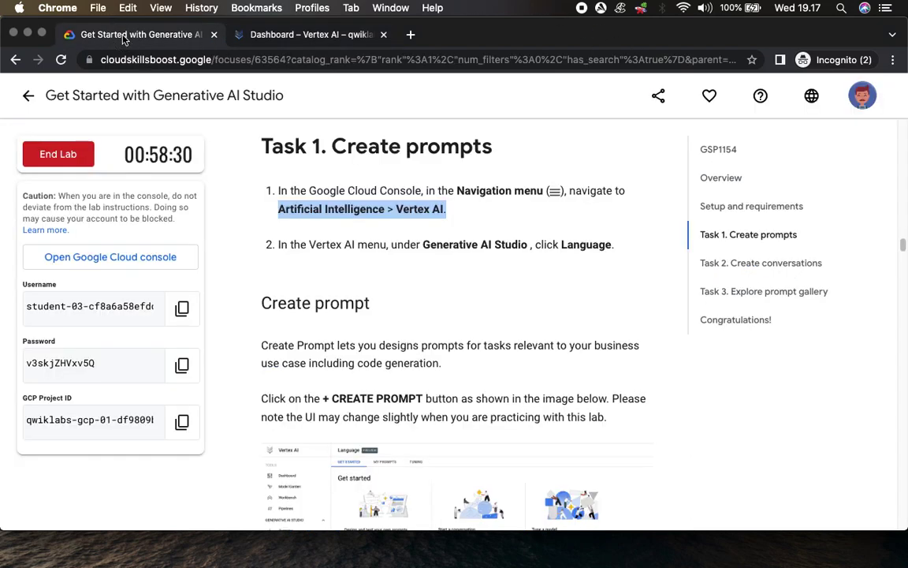
scroll(485, 309, down, 2)
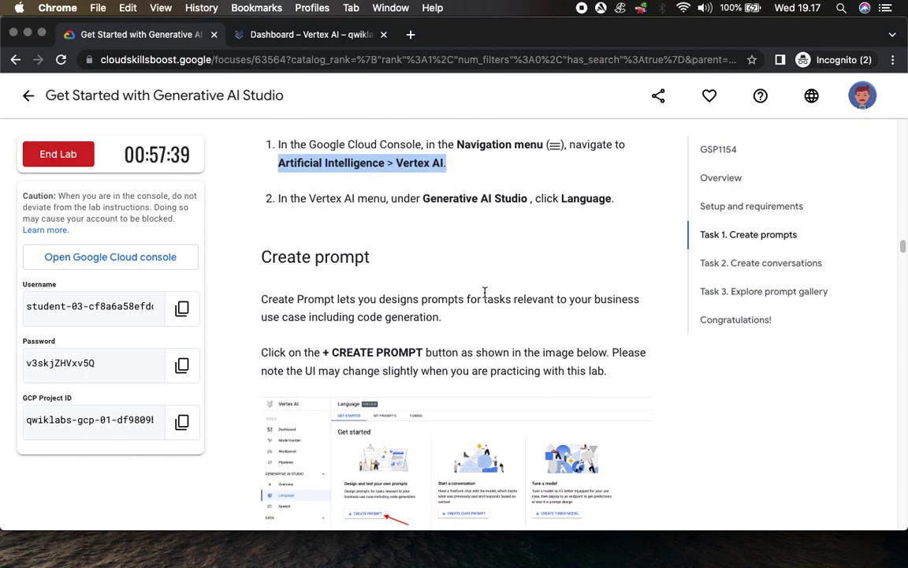
click(422, 198)
drag(422, 198, 590, 208)
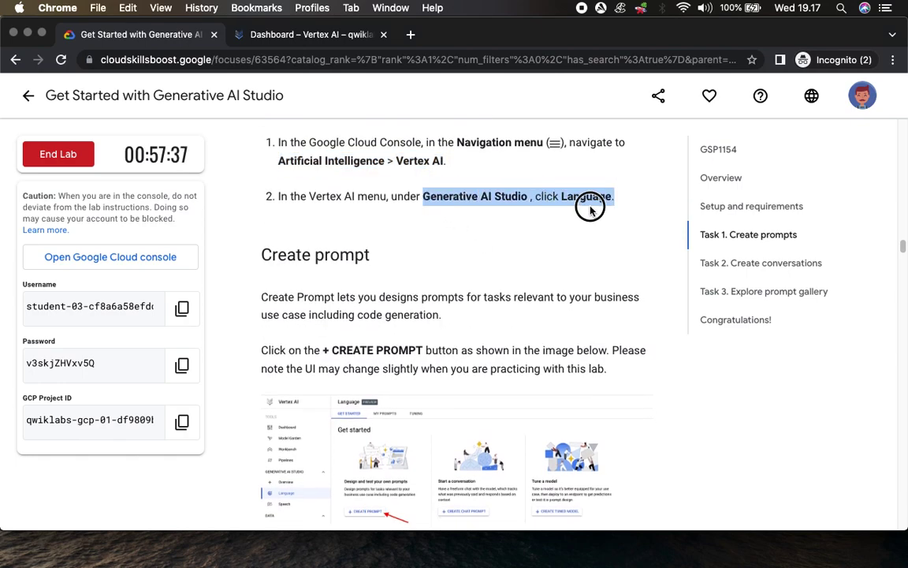
click(296, 36)
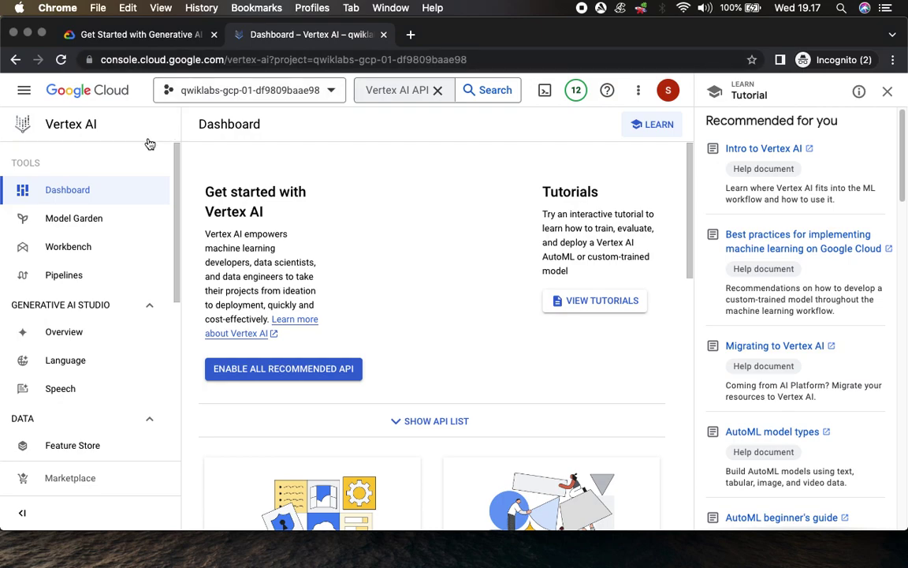
Close the Learn tutorial beside the Vertex AI dashboard and open the Language page of Generative AI Studio
scroll(388, 317, down, 4)
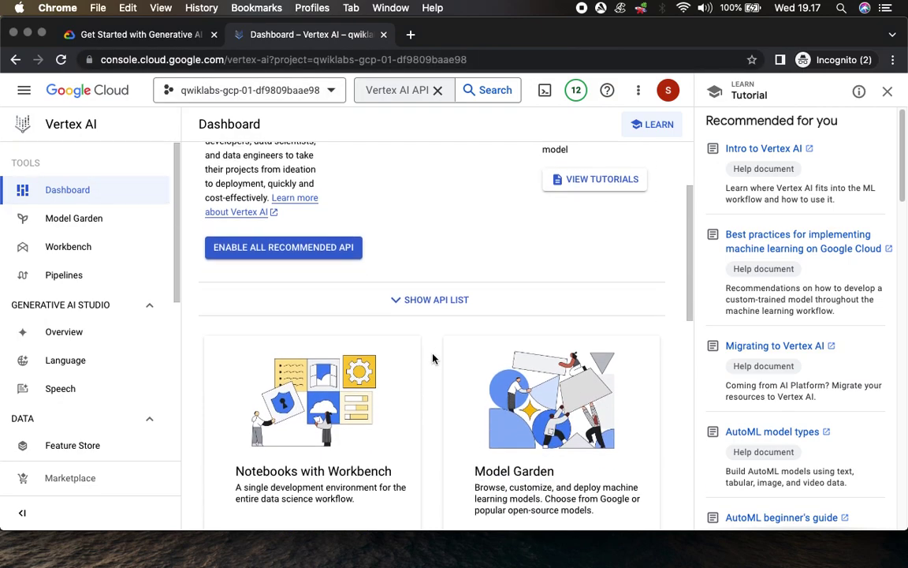
click(888, 92)
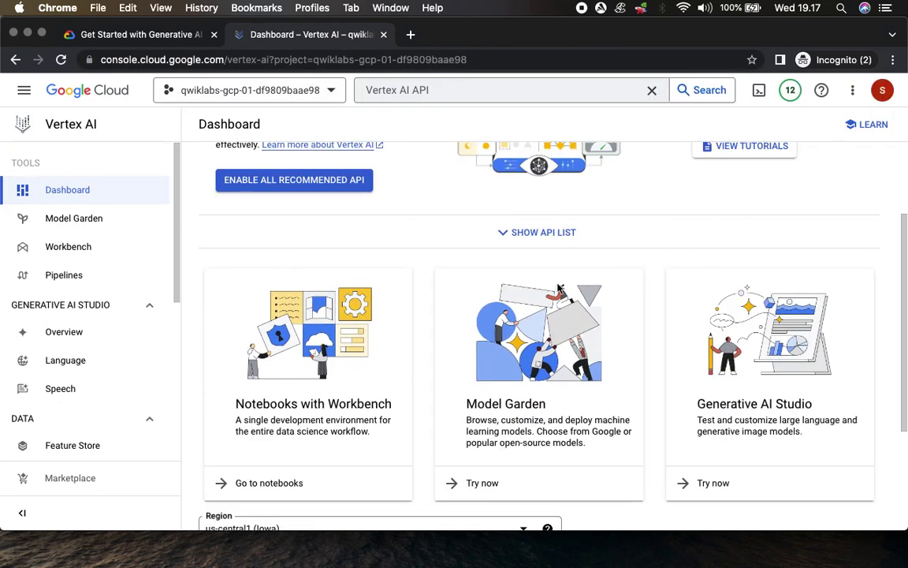
scroll(454, 298, down, 3)
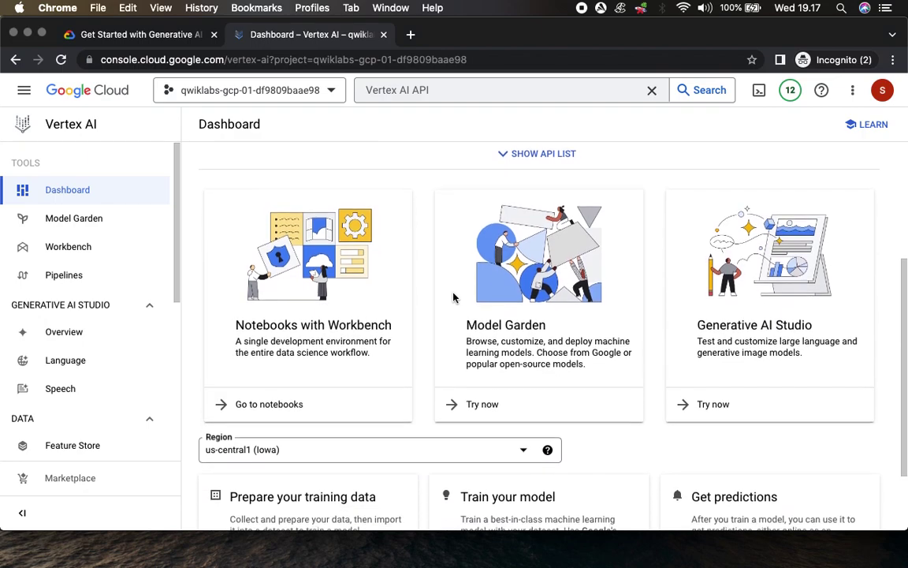
scroll(454, 297, down, 2)
scroll(452, 300, up, 4)
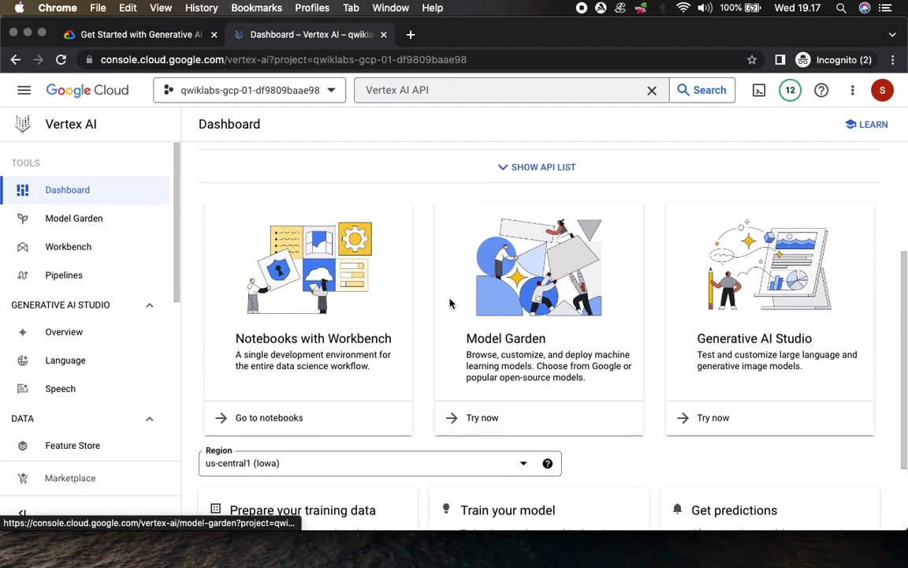
scroll(451, 303, down, 2)
scroll(451, 303, up, 4)
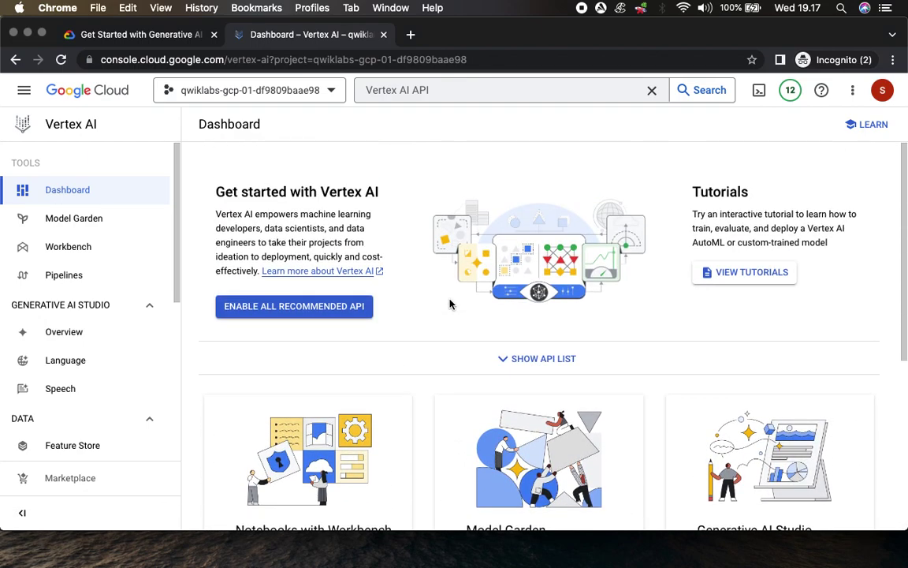
click(66, 366)
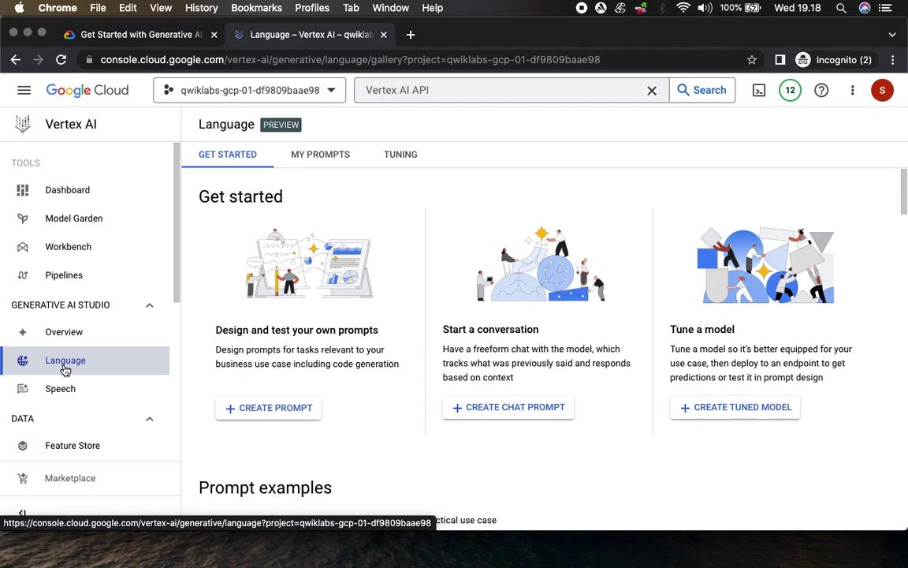
Check the lab's Create prompt instructions, then start a new prompt from the Language page in the Cloud console
click(158, 36)
scroll(502, 302, down, 4)
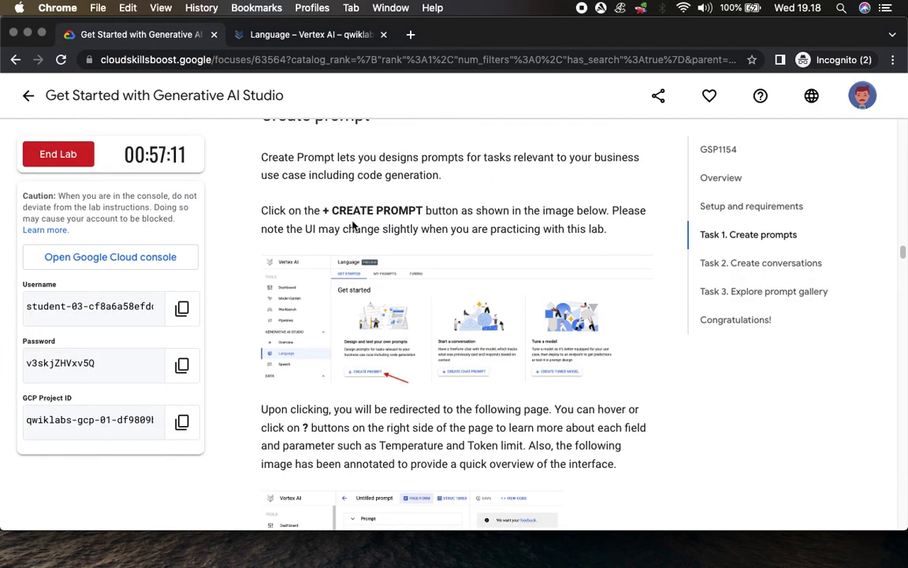
drag(322, 211, 432, 210)
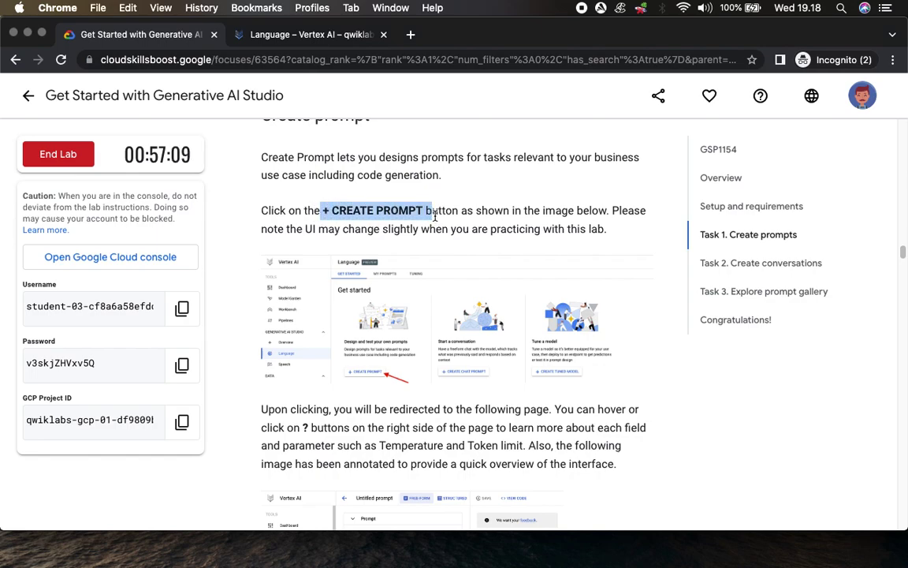
scroll(554, 156, down, 2)
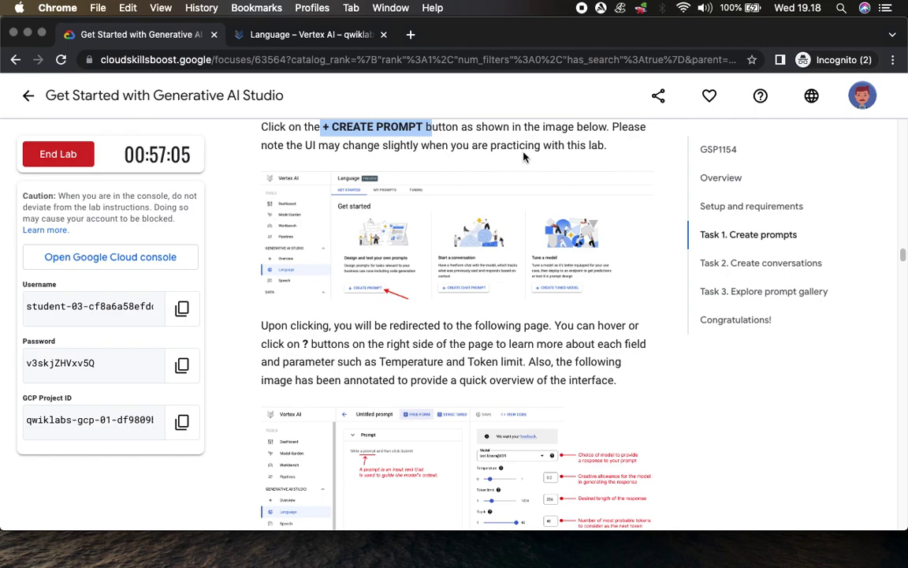
click(332, 43)
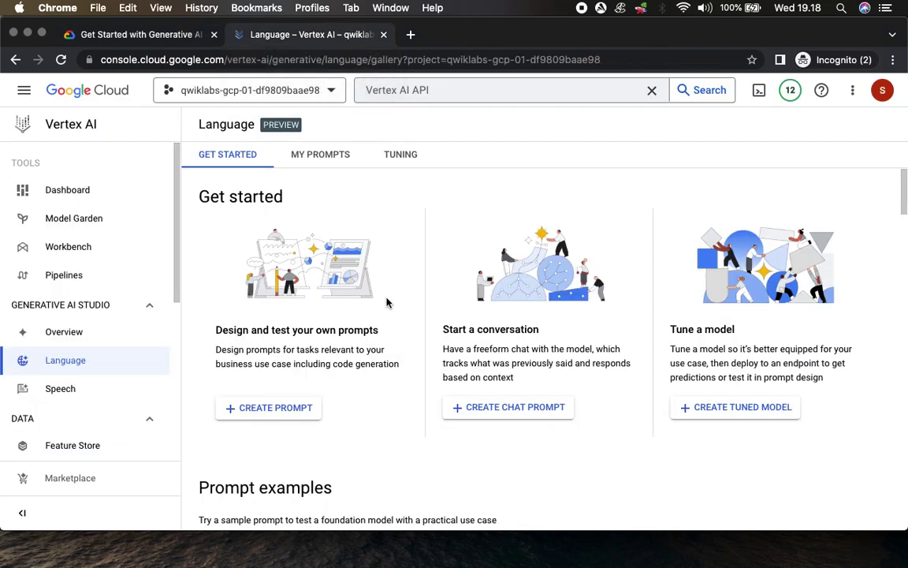
click(261, 413)
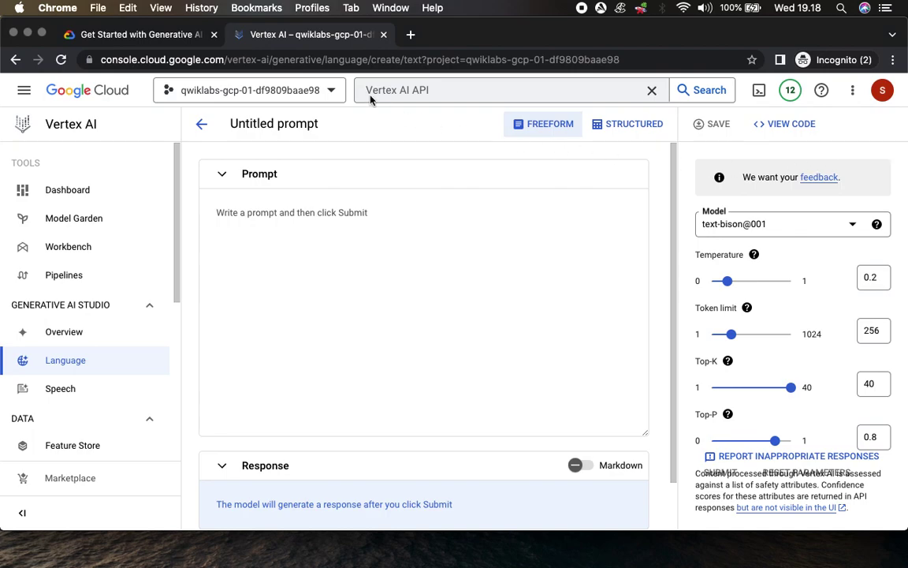
Return to the lab instructions and enlarge the annotated image of the prompt interface to examine its parameters, then close it
click(142, 35)
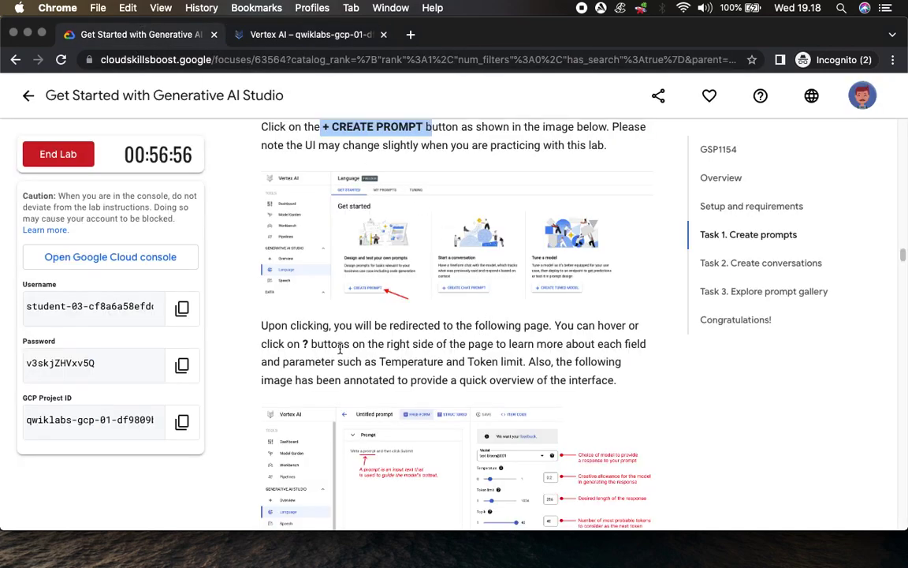
scroll(315, 284, down, 3)
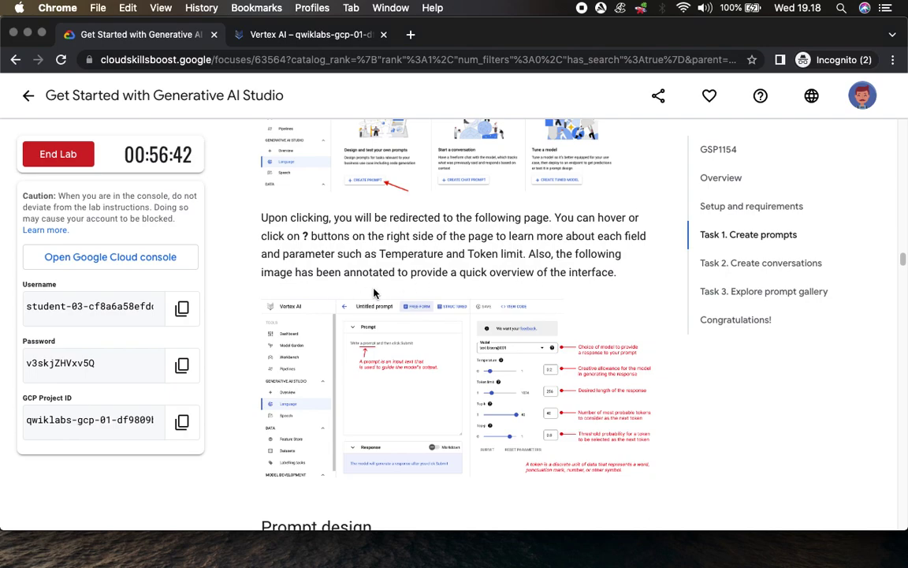
click(426, 385)
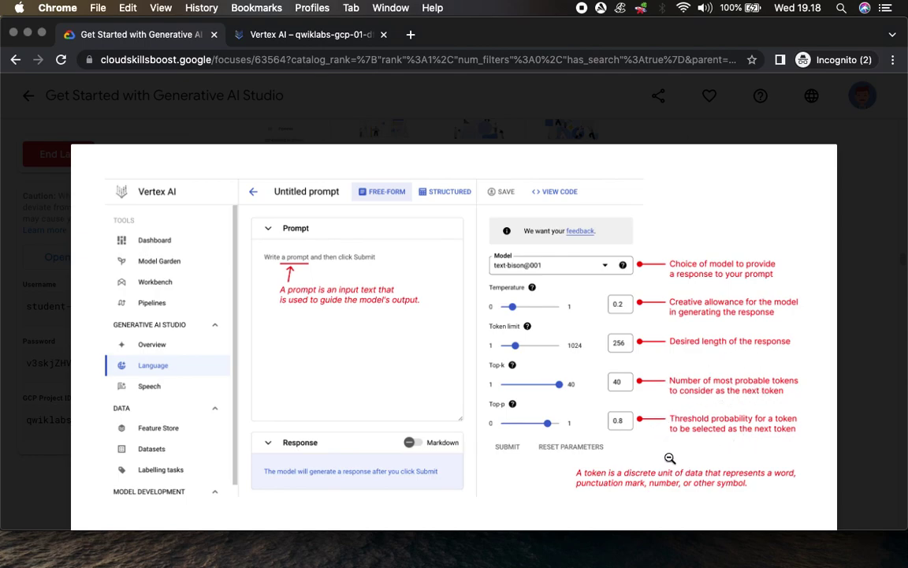
click(535, 419)
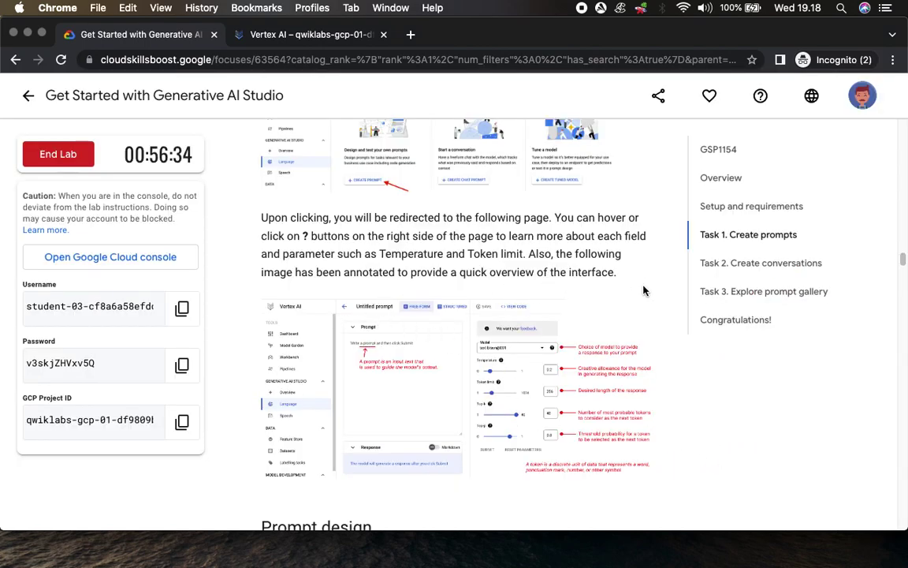
Read the lab's Prompt design section on prompting methods and modes, through to the FREE-FORM mode instructions
scroll(552, 299, down, 5)
scroll(512, 303, down, 3)
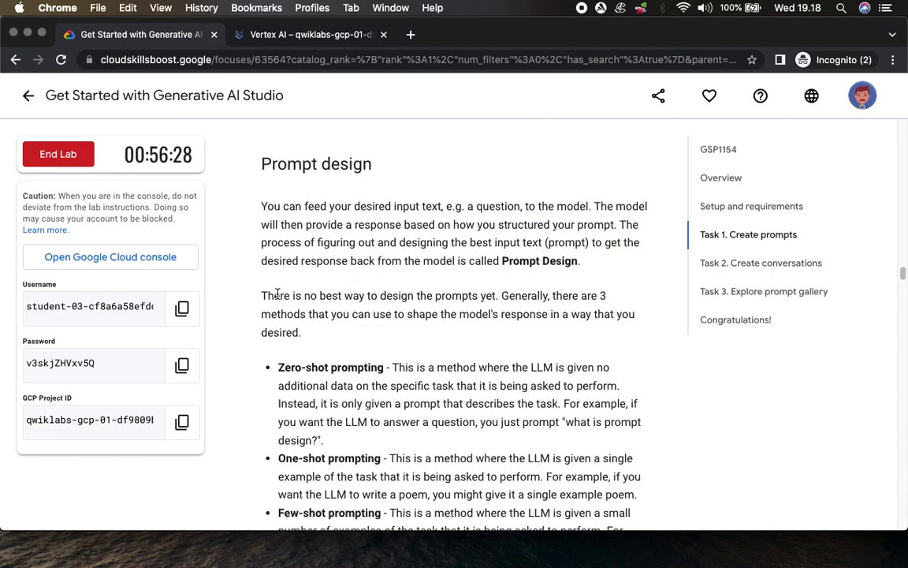
scroll(464, 248, down, 3)
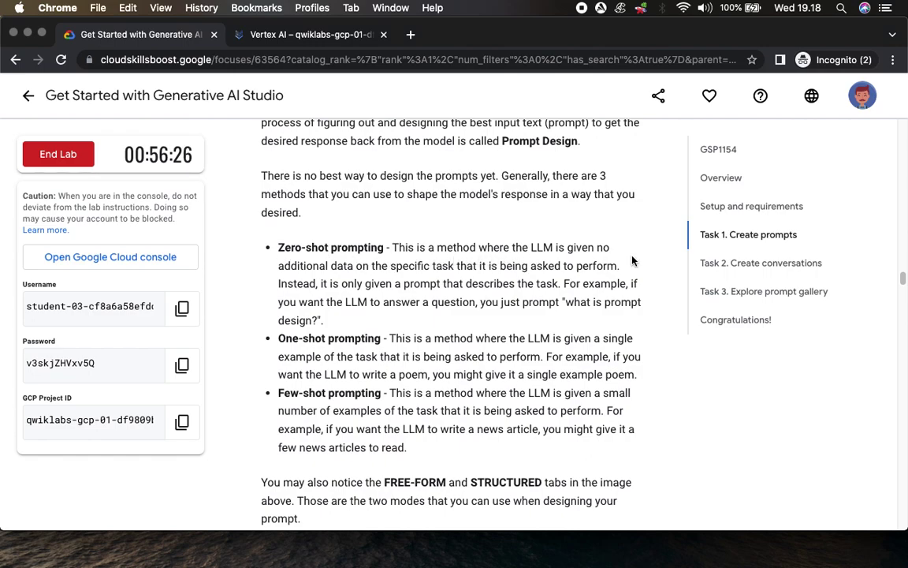
scroll(311, 314, down, 1)
scroll(310, 314, down, 1)
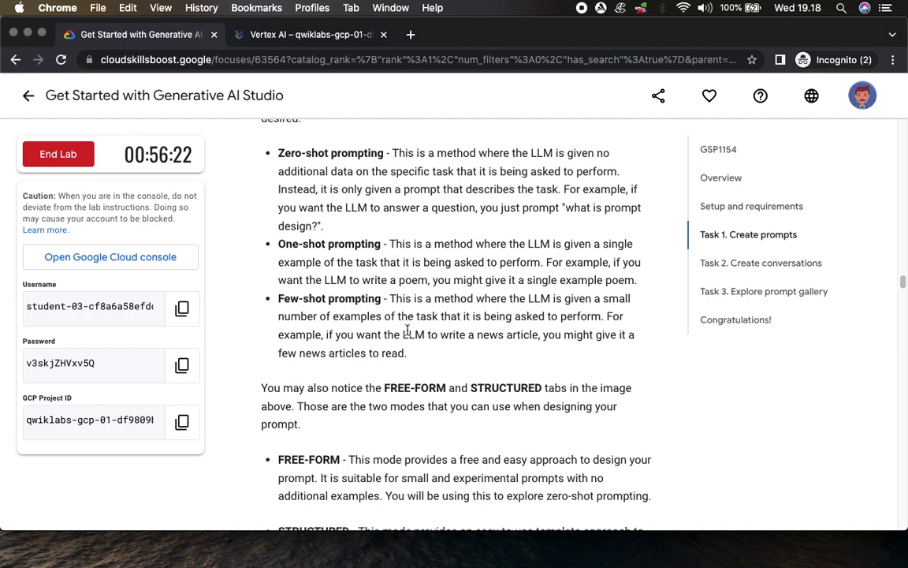
scroll(308, 308, down, 2)
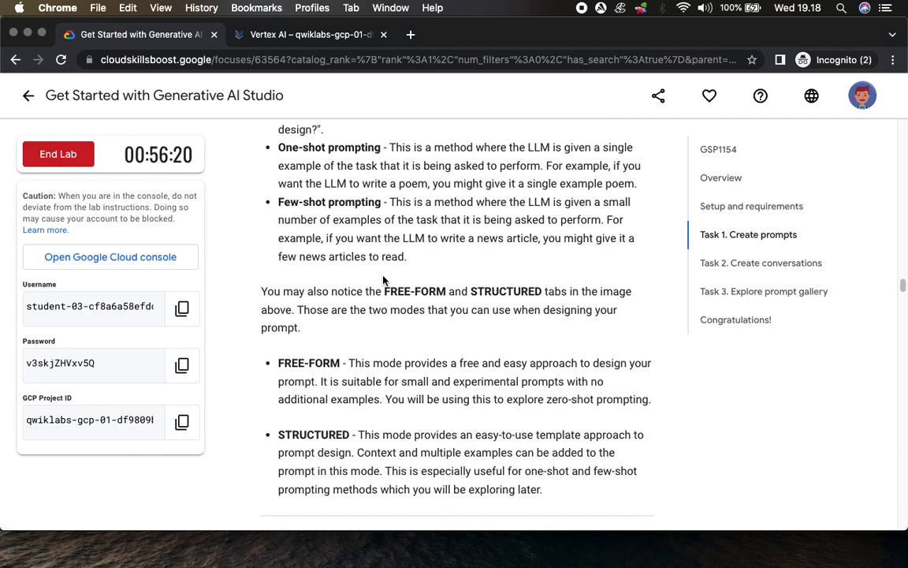
scroll(284, 361, down, 3)
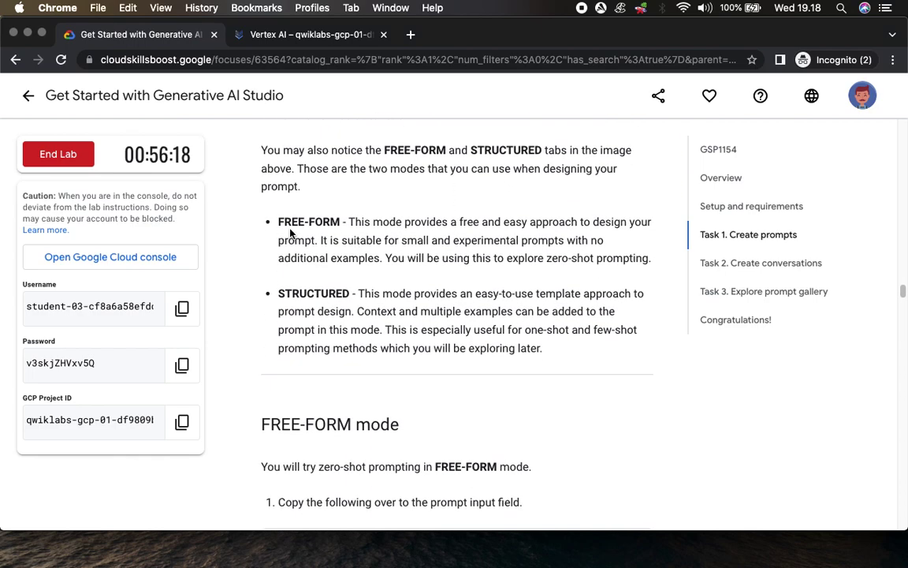
scroll(305, 312, down, 5)
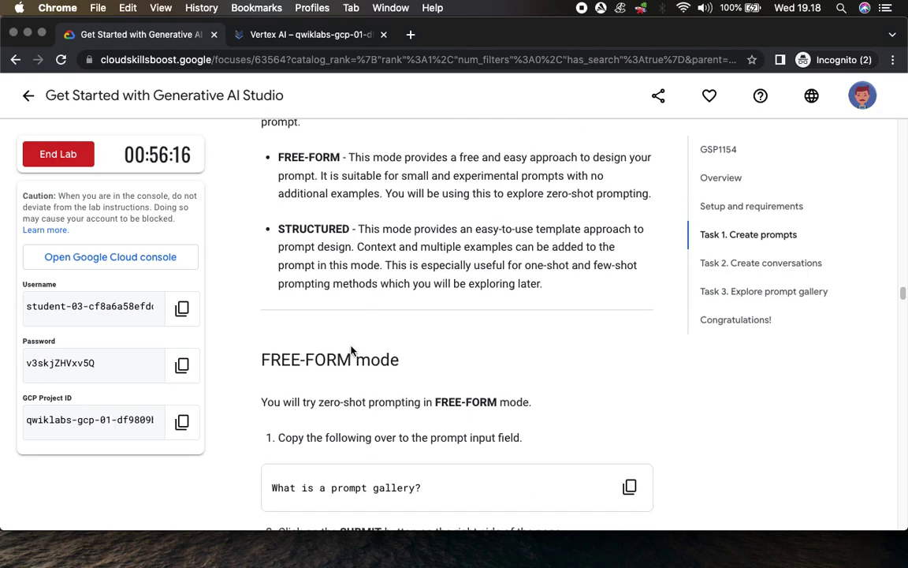
scroll(441, 253, down, 2)
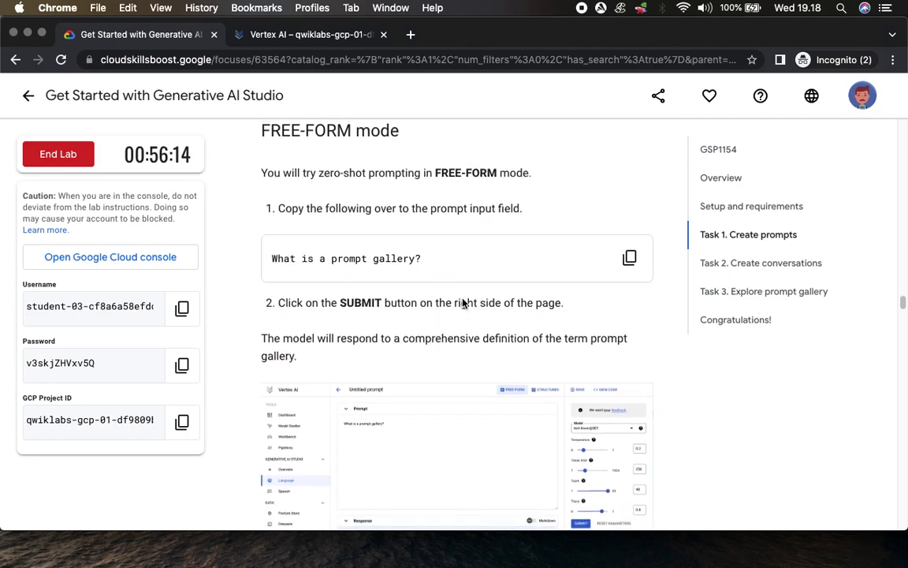
Copy the lab's prompt "What is a prompt gallery?" into the freeform prompt field in the Cloud console and submit it
click(629, 235)
click(315, 35)
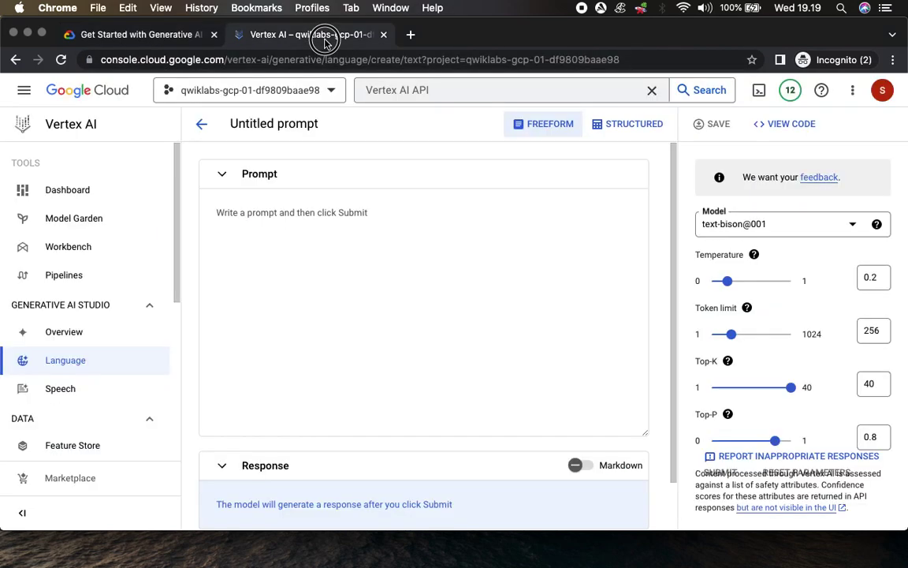
click(360, 250)
key(super+v)
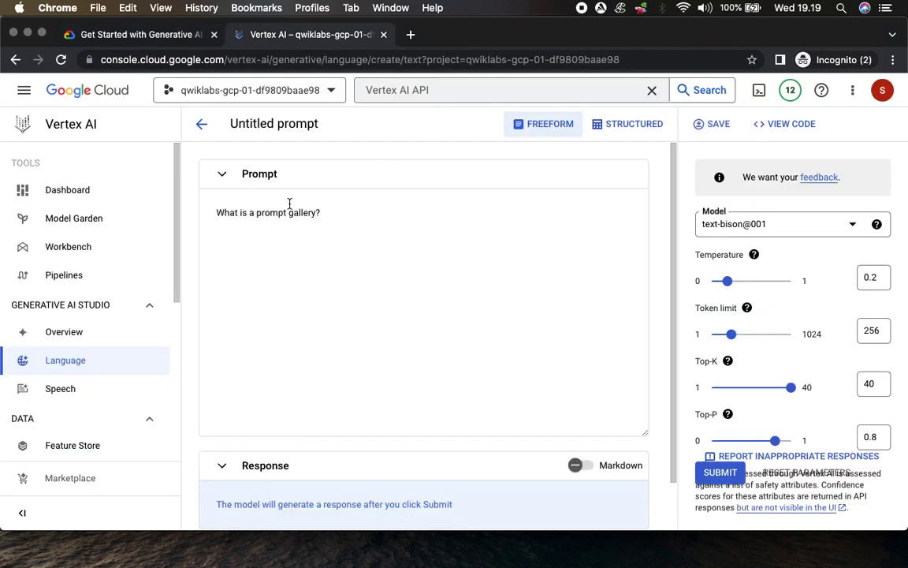
click(130, 35)
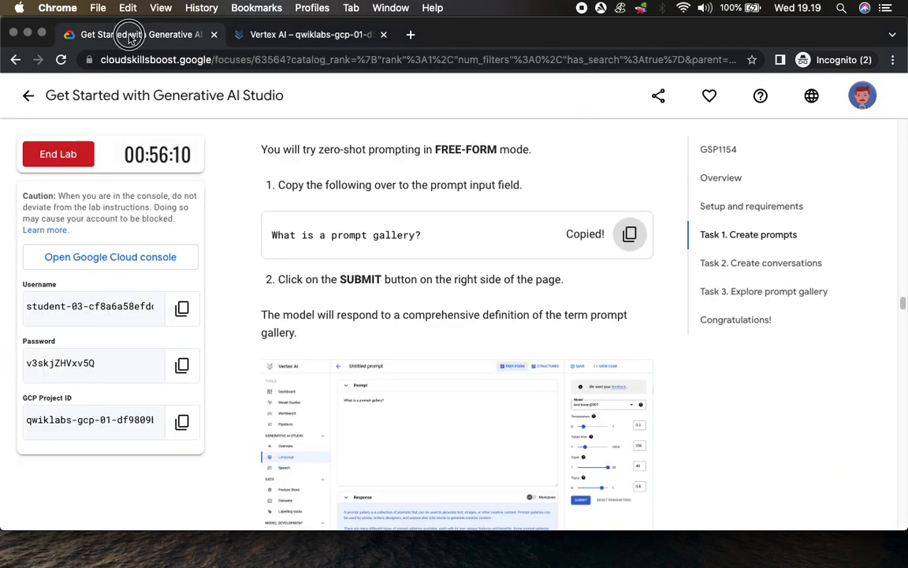
click(309, 35)
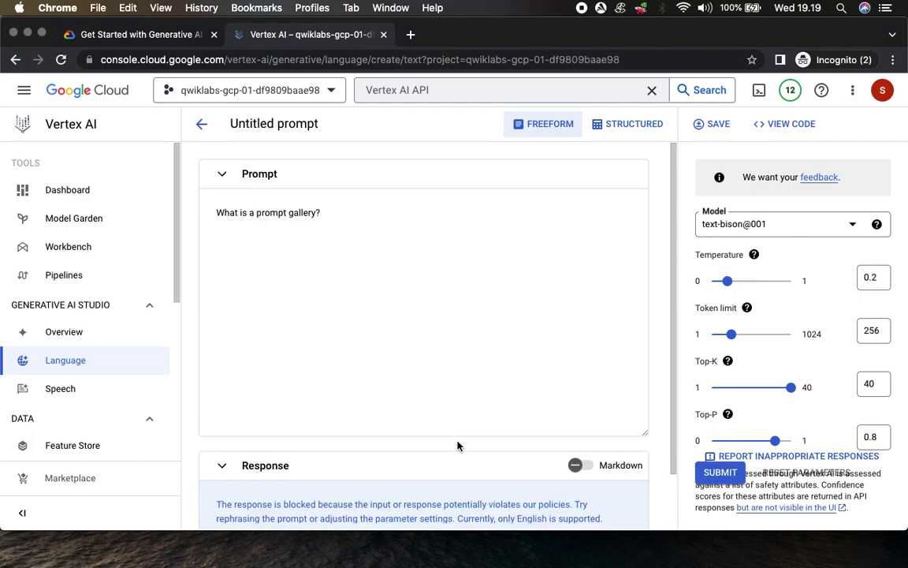
scroll(458, 441, down, 2)
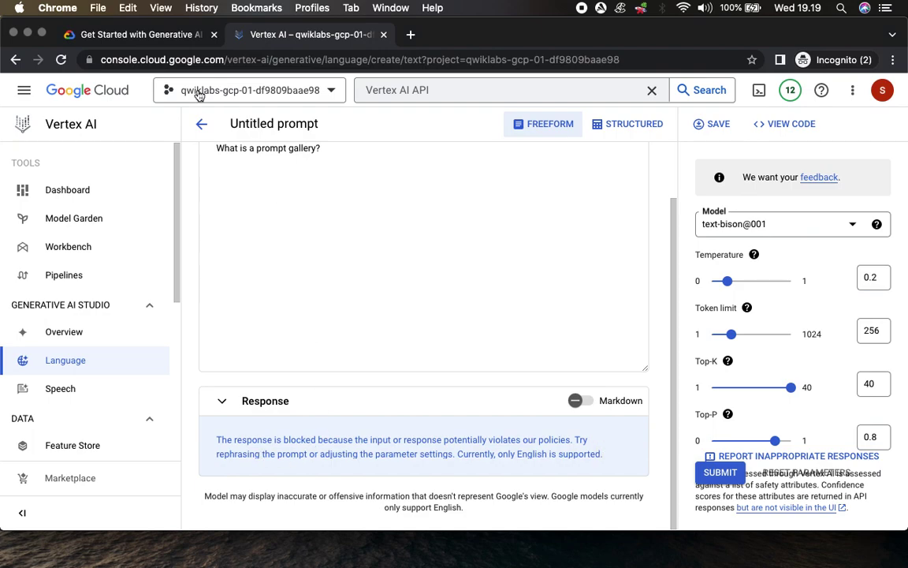
Return to the lab instructions, enlarge the sample response image to examine it, and read the exploratory exercises on Token limit and Temperature
click(119, 35)
scroll(414, 349, down, 3)
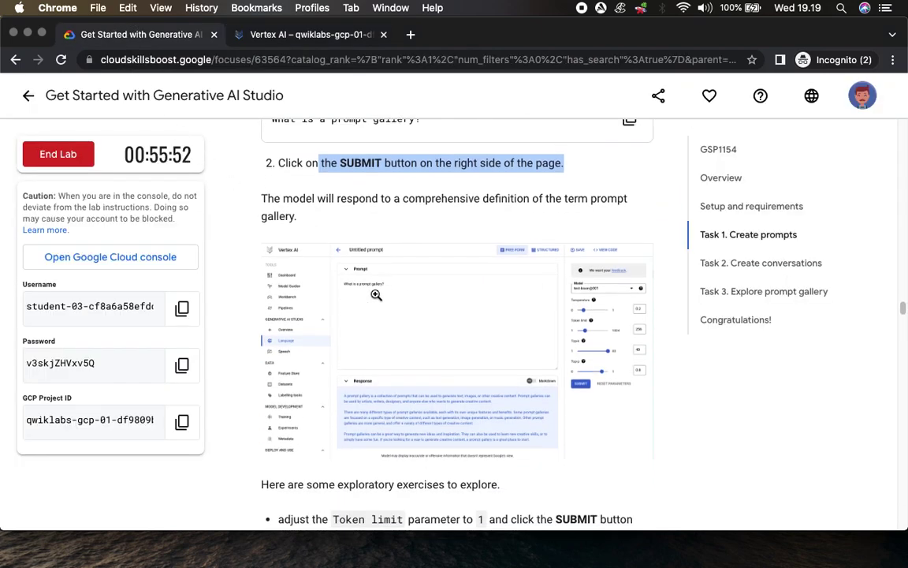
click(335, 265)
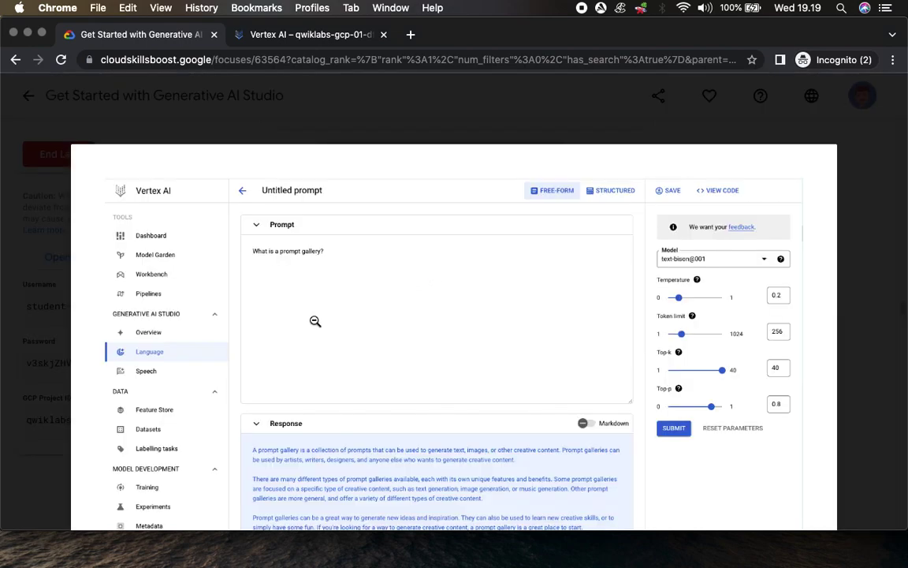
click(432, 338)
scroll(432, 338, down, 5)
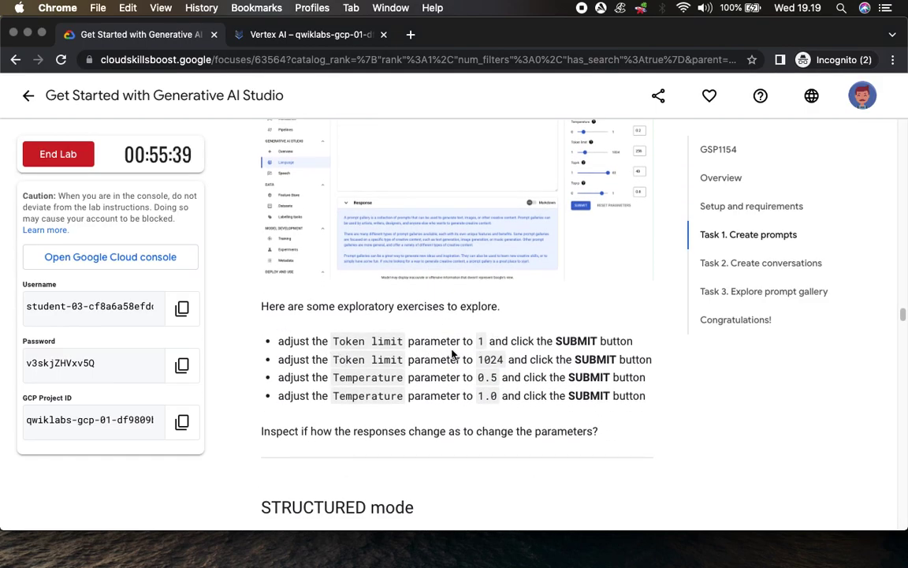
scroll(452, 354, up, 5)
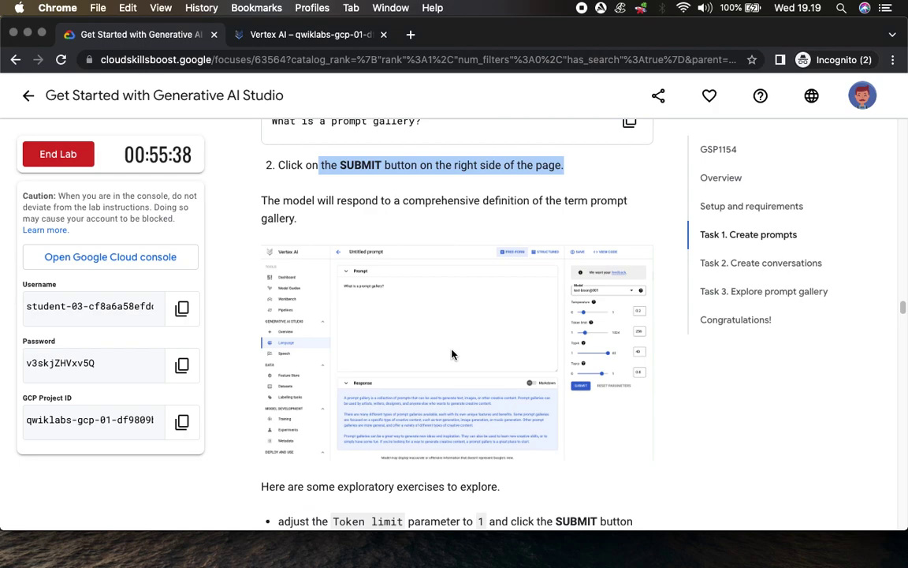
scroll(452, 354, down, 8)
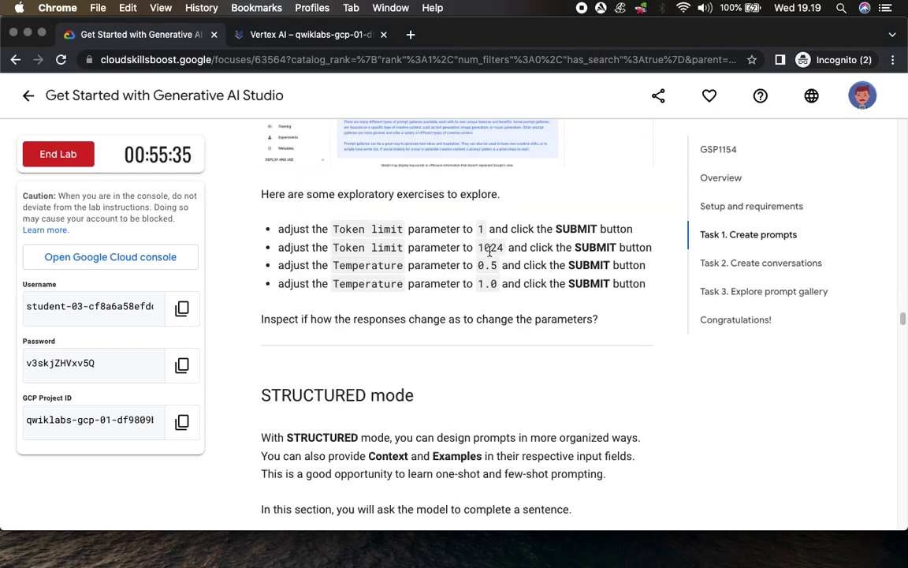
Check the first exploratory exercise, then set the prompt's Token limit to 1 in the Cloud console and submit it
click(333, 35)
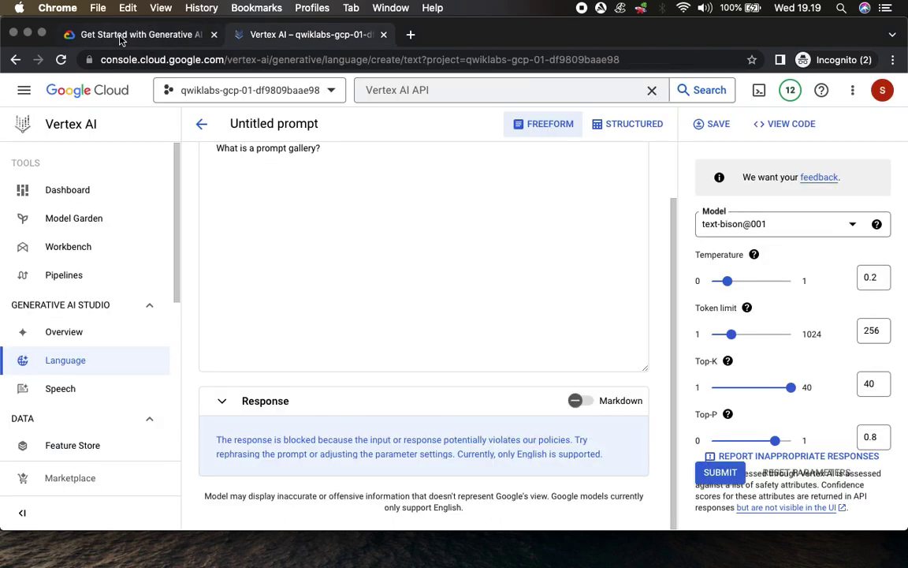
click(107, 31)
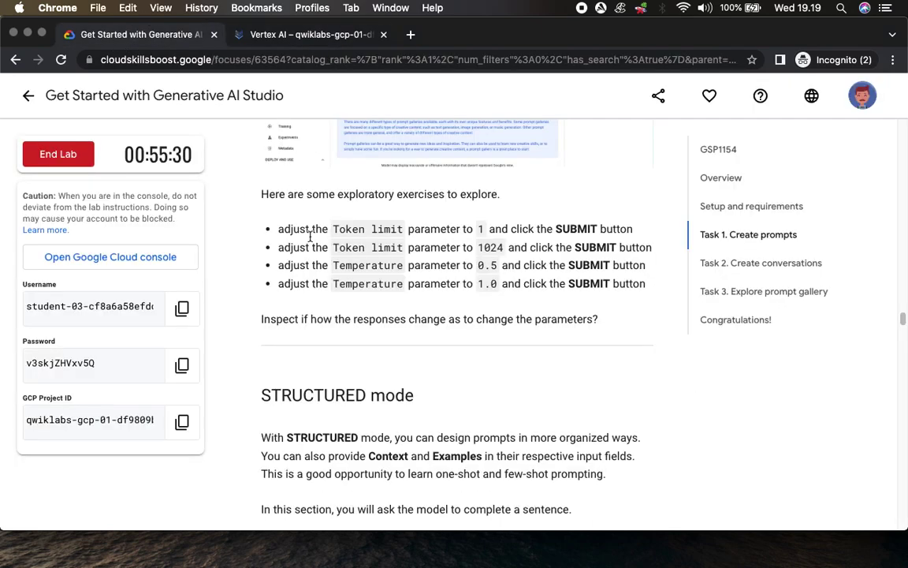
click(314, 37)
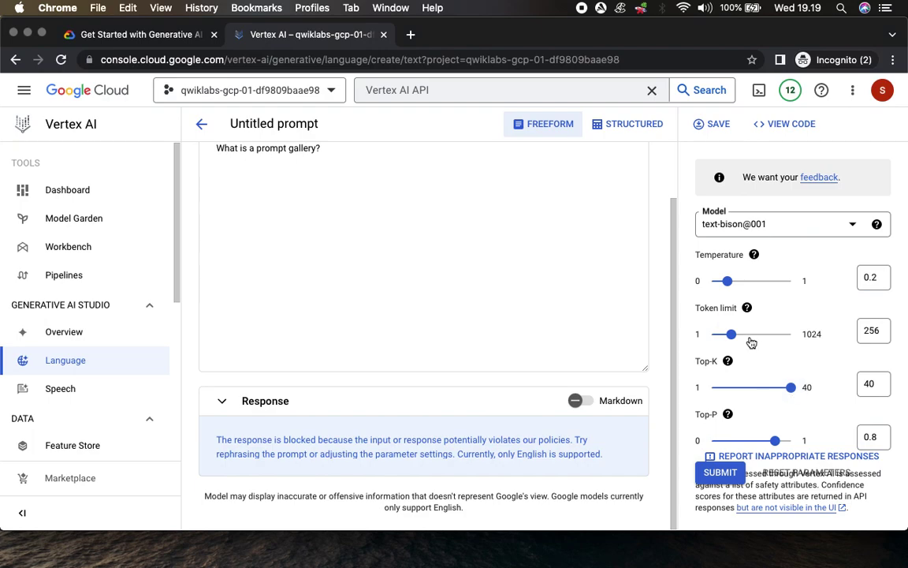
drag(730, 334, 711, 334)
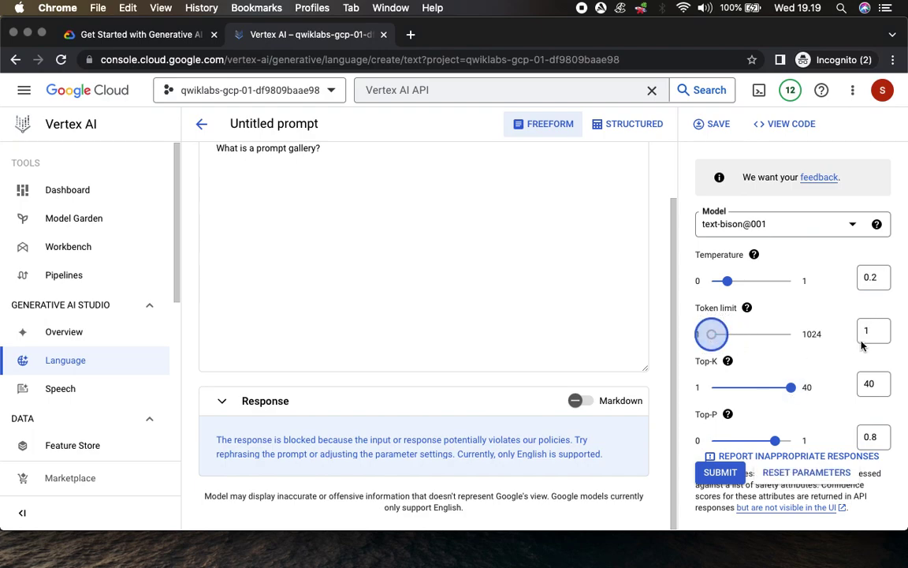
click(721, 473)
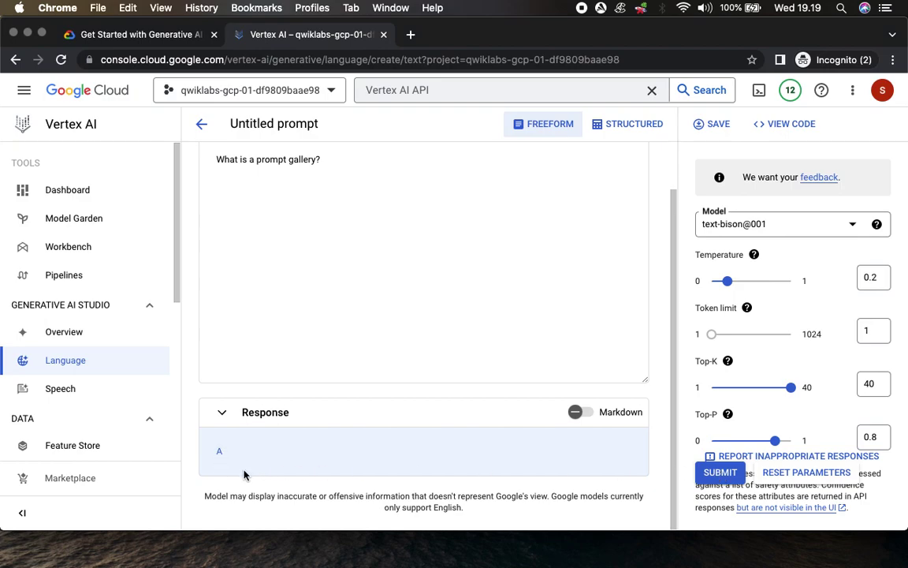
Check the next exercise in the lab, set the Token limit to 1024, submit the prompt and read the response
click(166, 35)
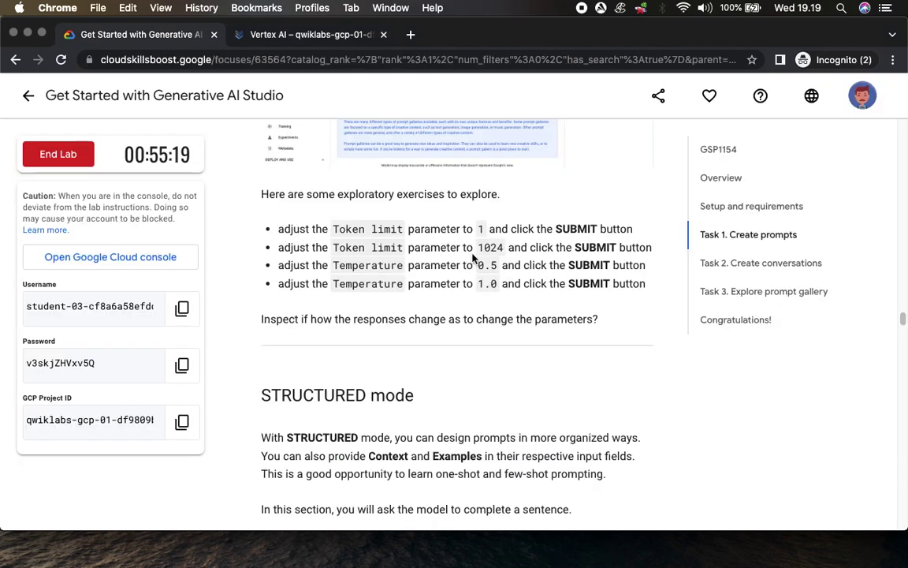
click(308, 34)
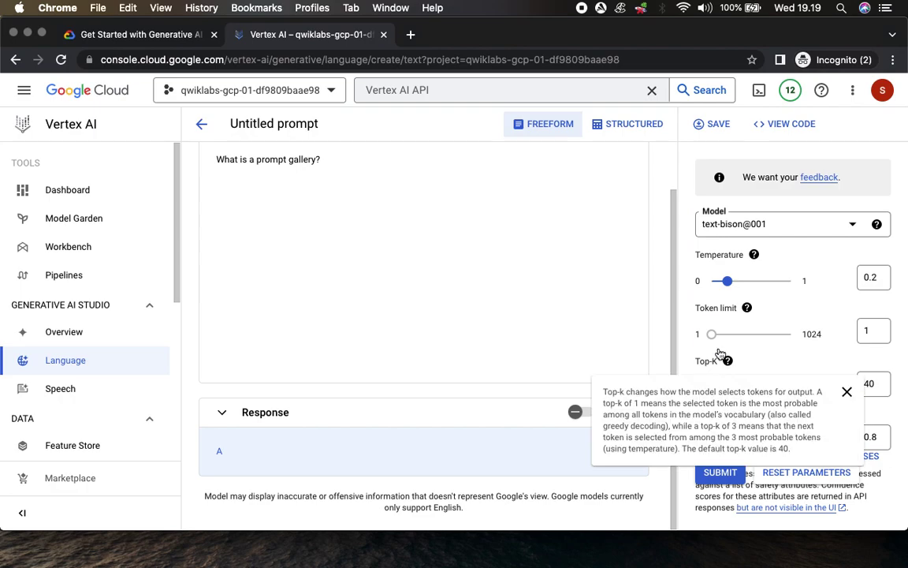
drag(713, 336, 790, 333)
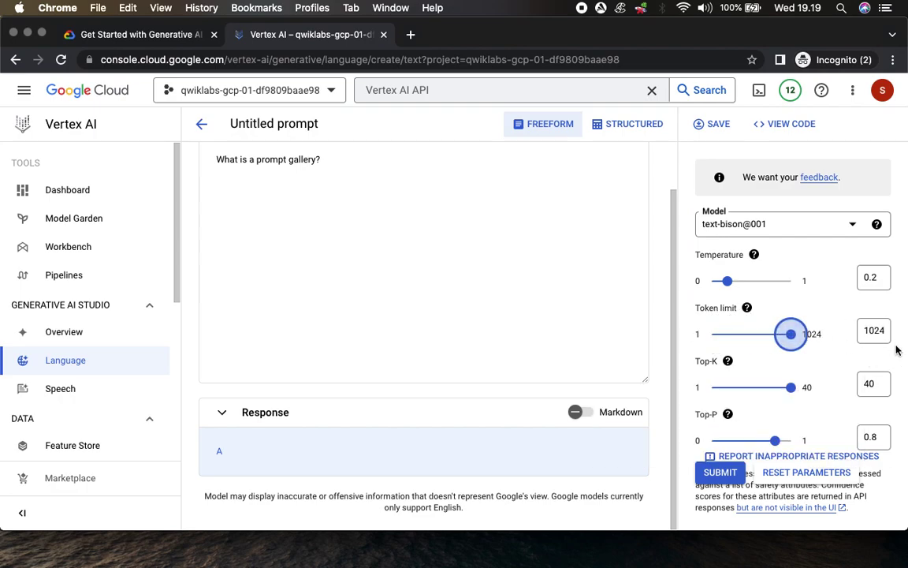
click(724, 476)
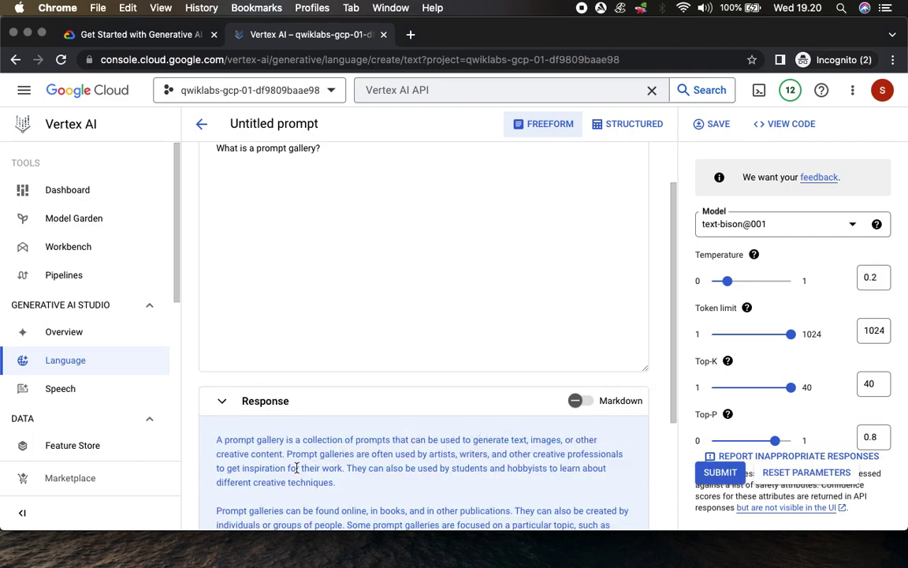
scroll(409, 458, down, 5)
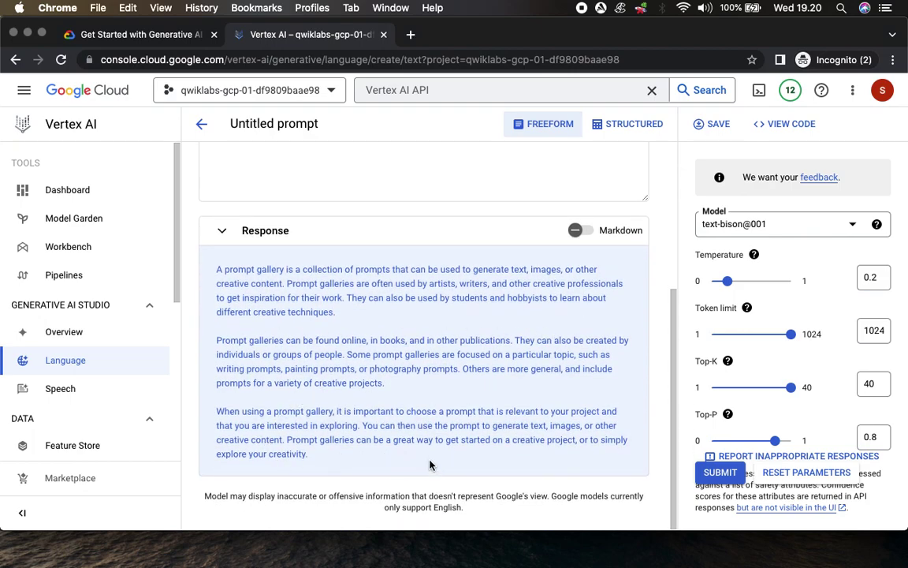
Following the lab's third exercise, set the Temperature to 0.5, submit the prompt, and review the response and the Temperature help
click(99, 36)
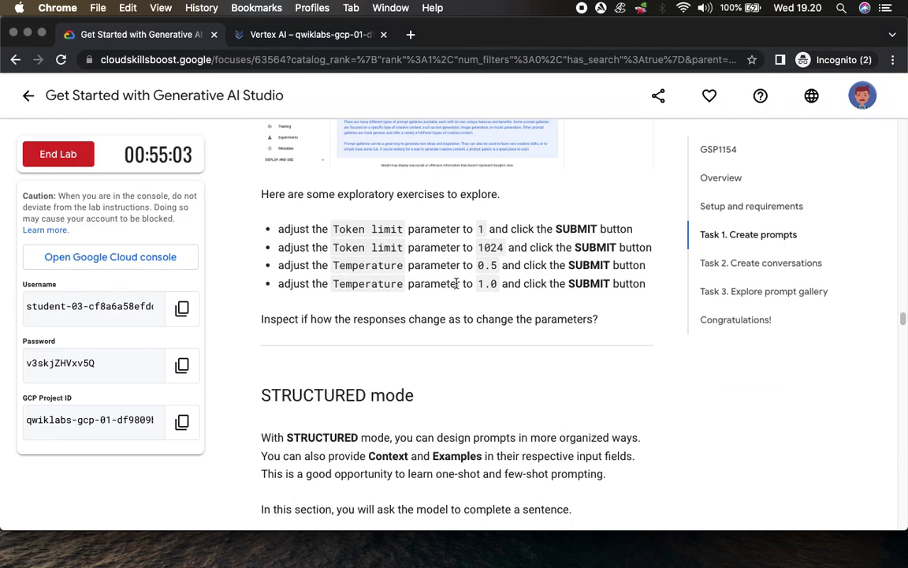
click(302, 34)
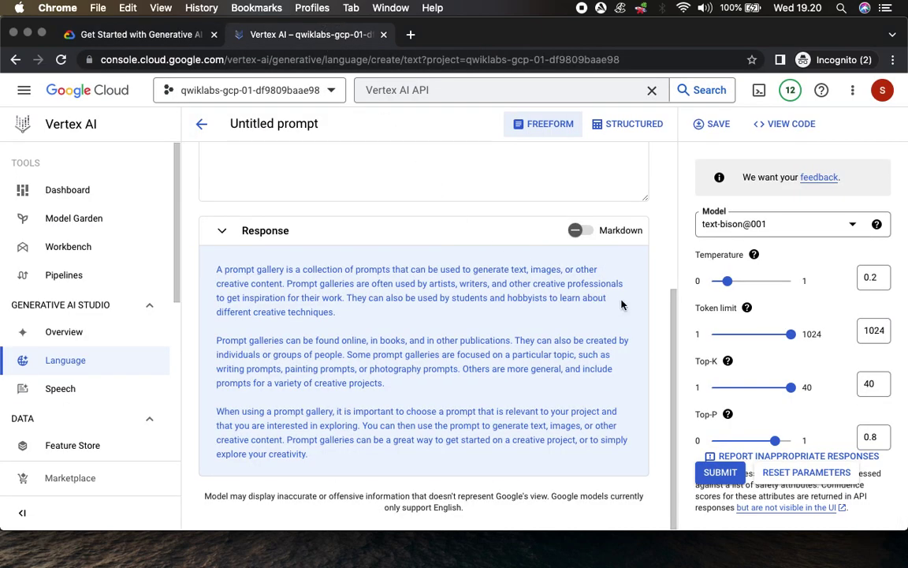
drag(728, 282, 750, 283)
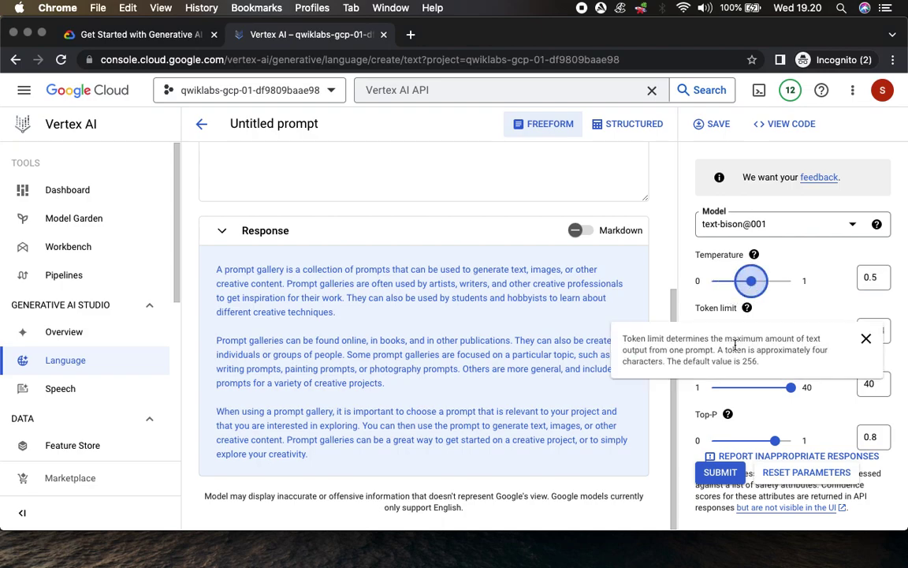
click(720, 473)
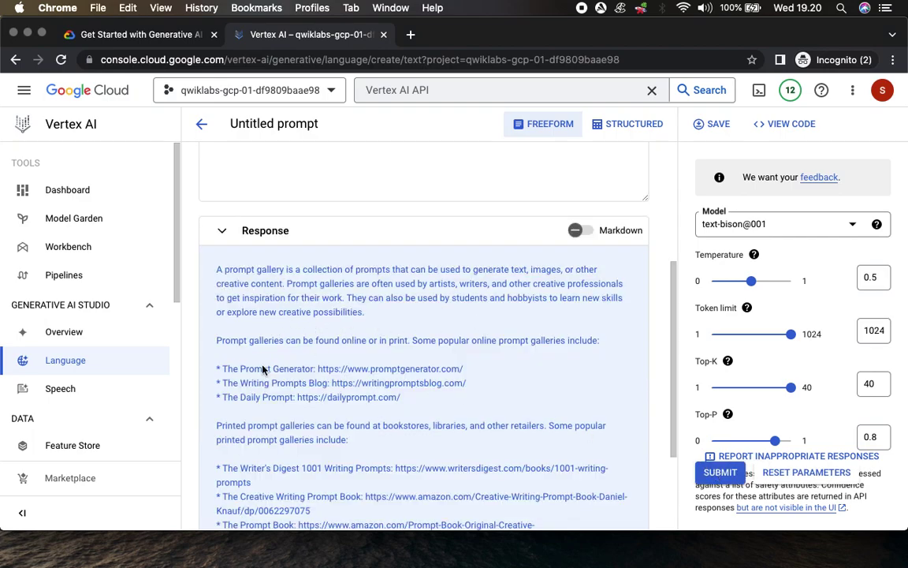
scroll(317, 436, down, 5)
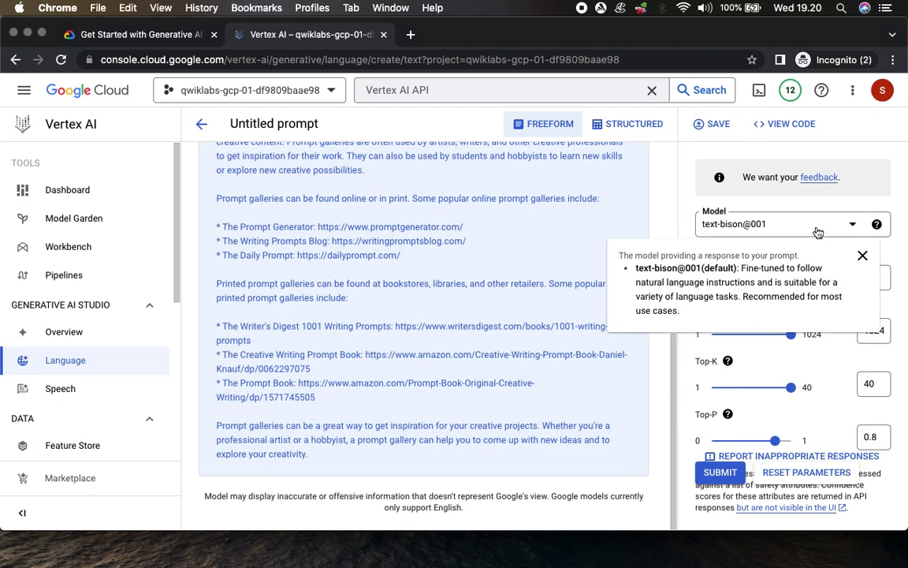
click(754, 257)
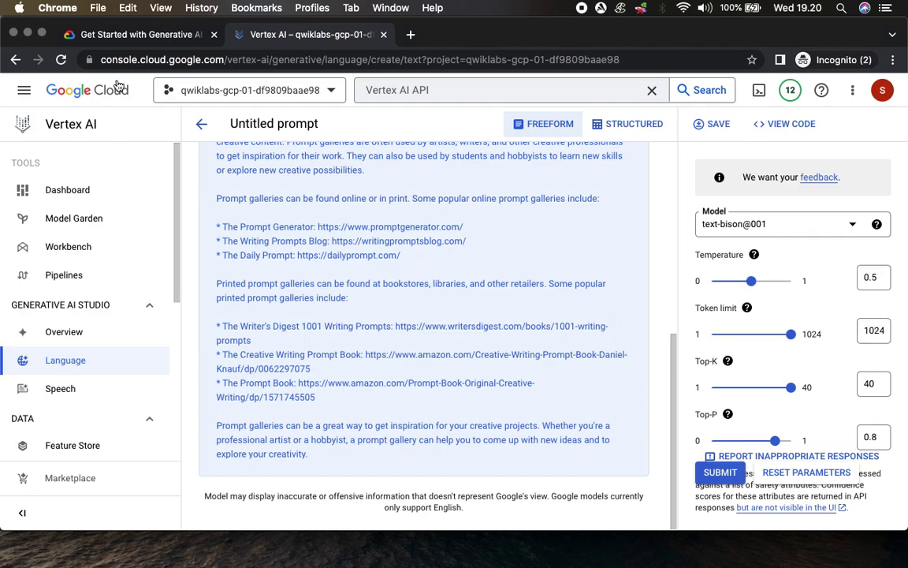
Check the last exploratory exercise in the lab, then raise the Temperature to 1 and resubmit the prompt
click(118, 35)
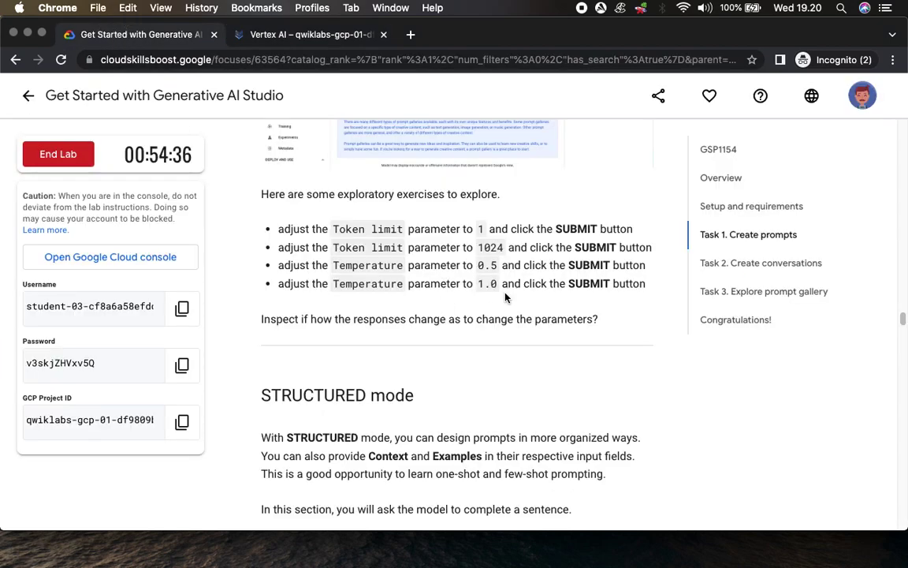
click(327, 36)
drag(753, 284, 820, 284)
click(721, 475)
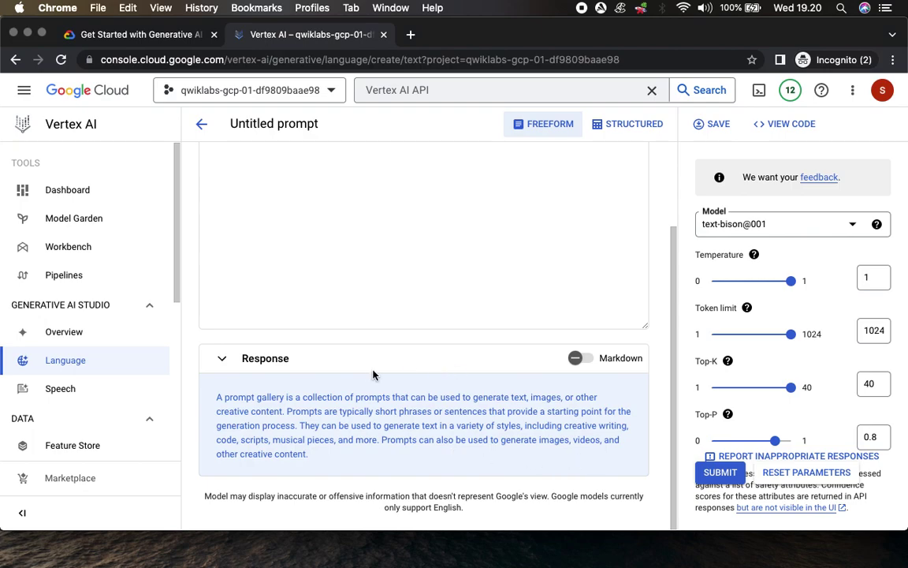
Read the lab's STRUCTURED mode instructions, then switch the untitled prompt in the Cloud console to STRUCTURED mode
click(122, 35)
scroll(426, 347, down, 5)
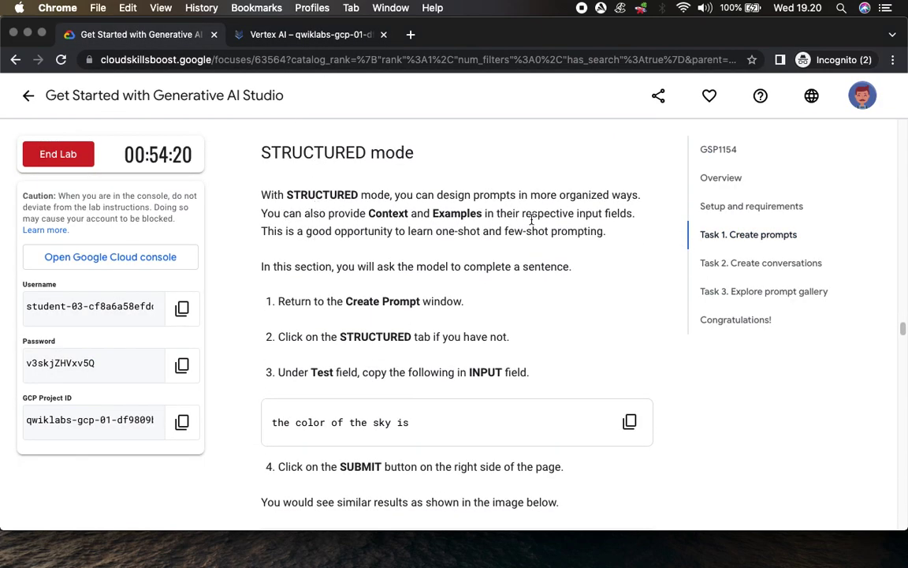
scroll(334, 308, down, 3)
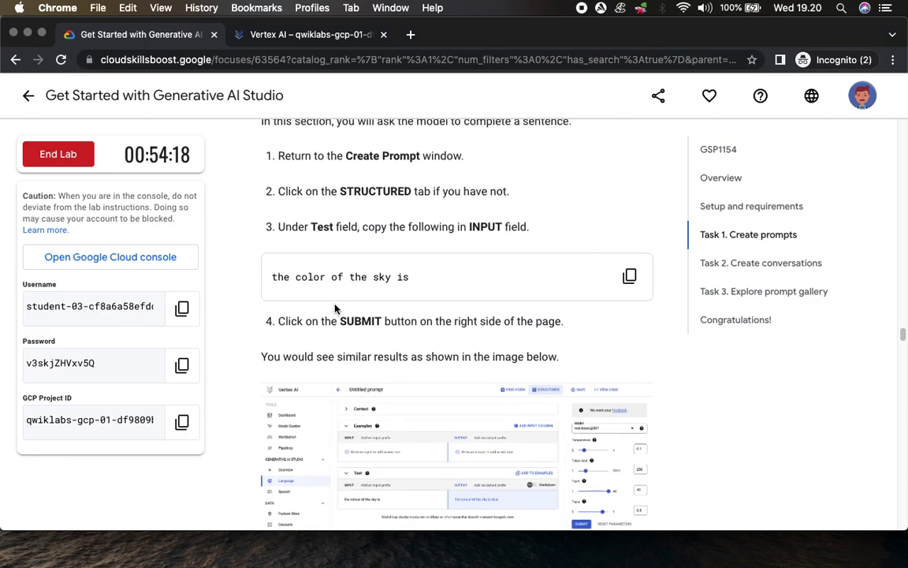
drag(322, 179, 510, 179)
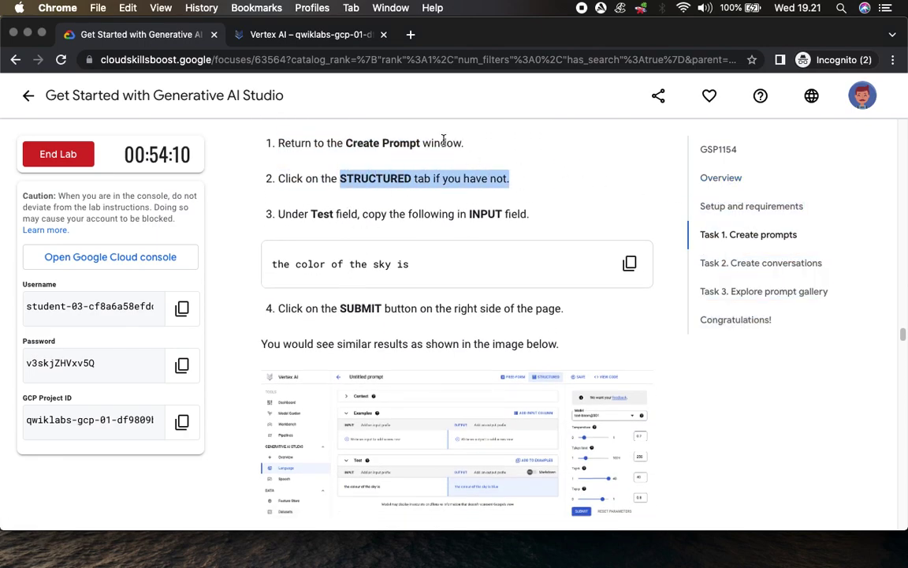
click(321, 35)
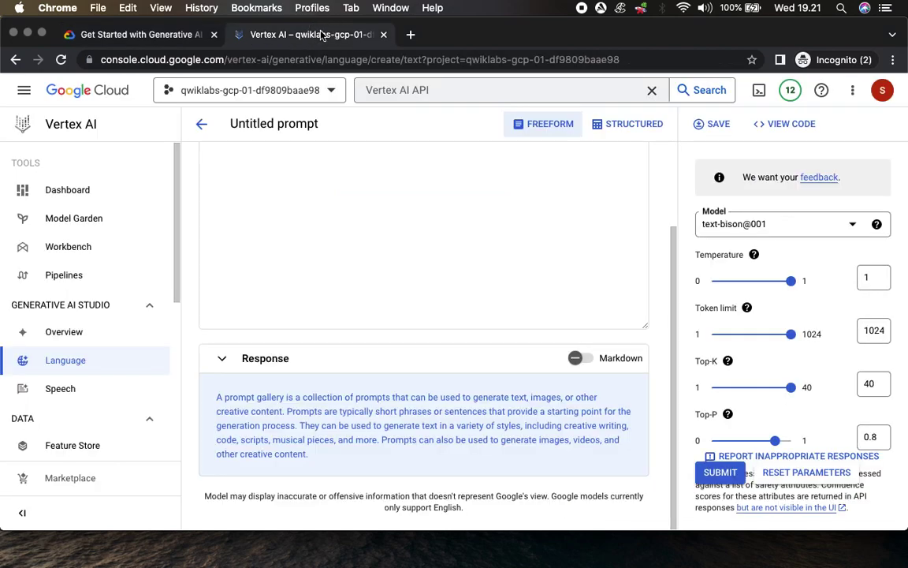
click(611, 127)
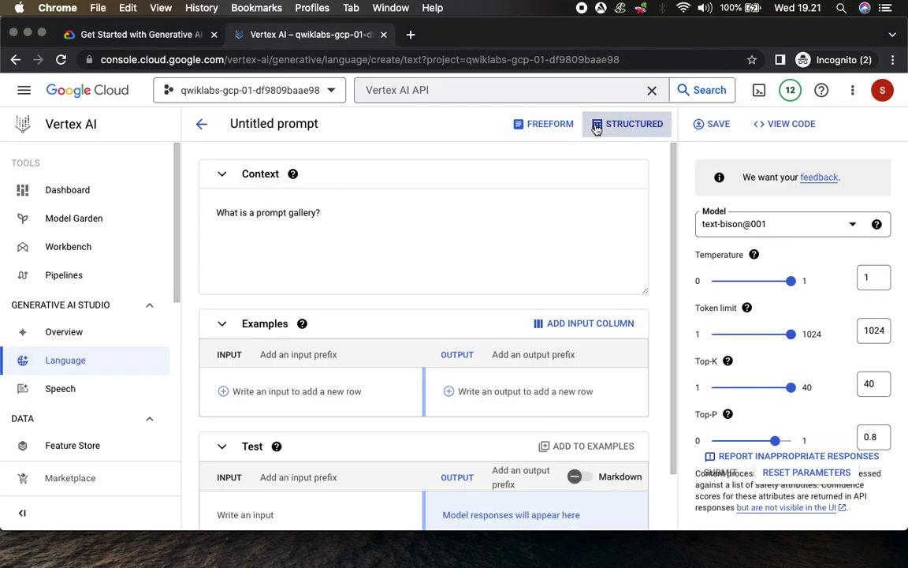
Copy the lab's sample "the color of the sky is" and use it to replace the text in the prompt's Context
click(126, 35)
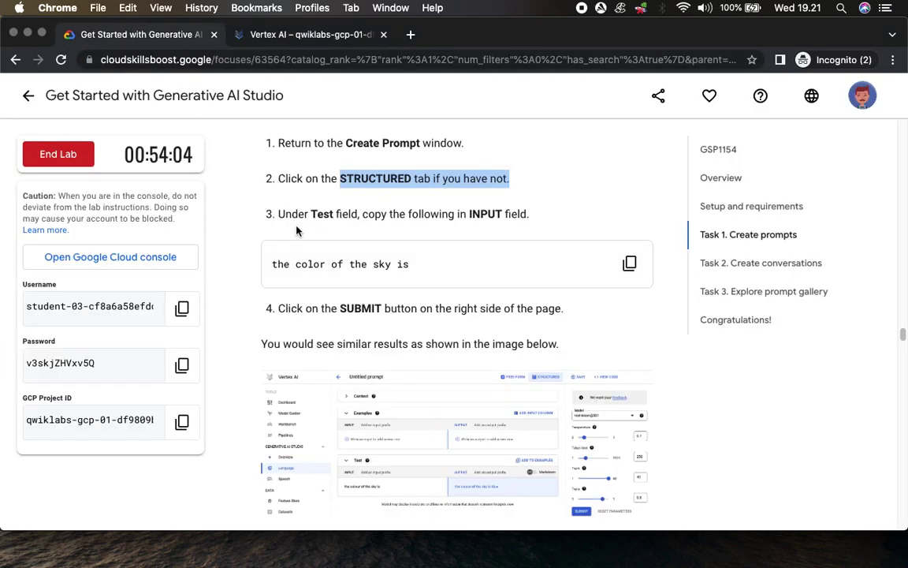
click(630, 263)
click(347, 39)
triple_click(253, 214)
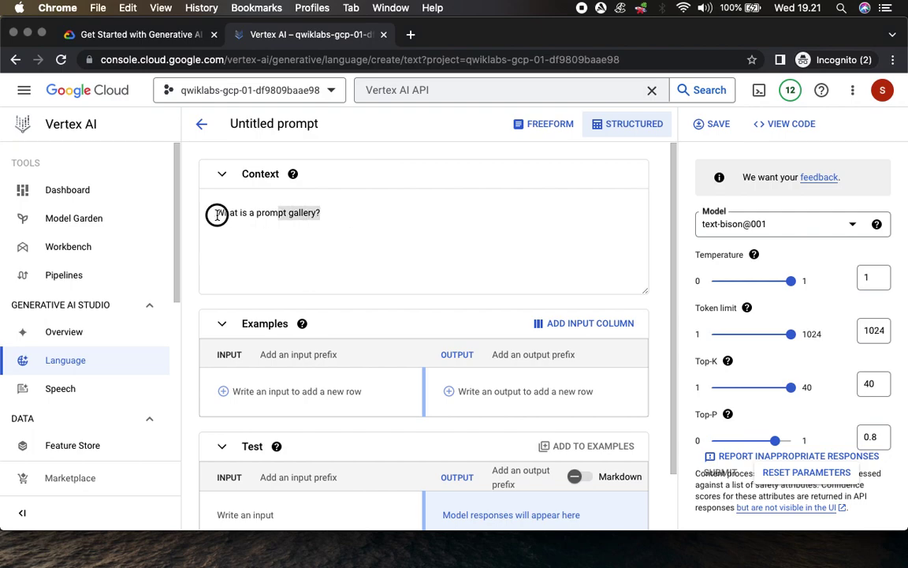
key(ctrl+v)
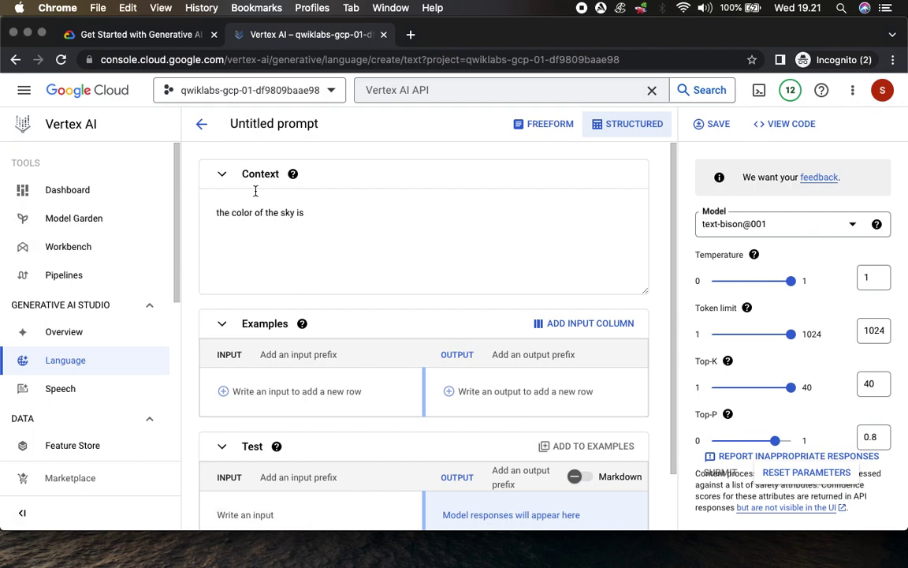
Check the lab's submit instruction, then reset the prompt's model parameters to their defaults
click(97, 37)
scroll(473, 209, down, 5)
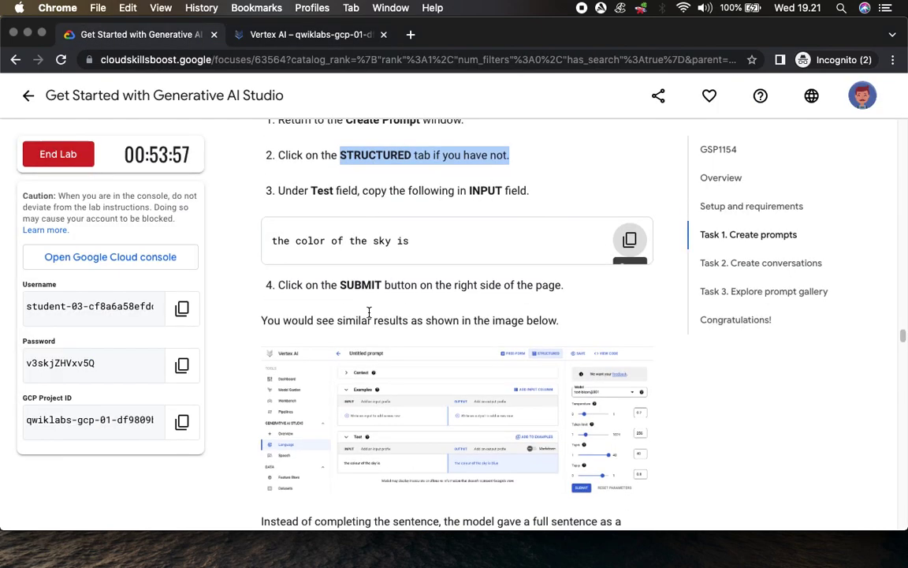
drag(321, 180, 416, 195)
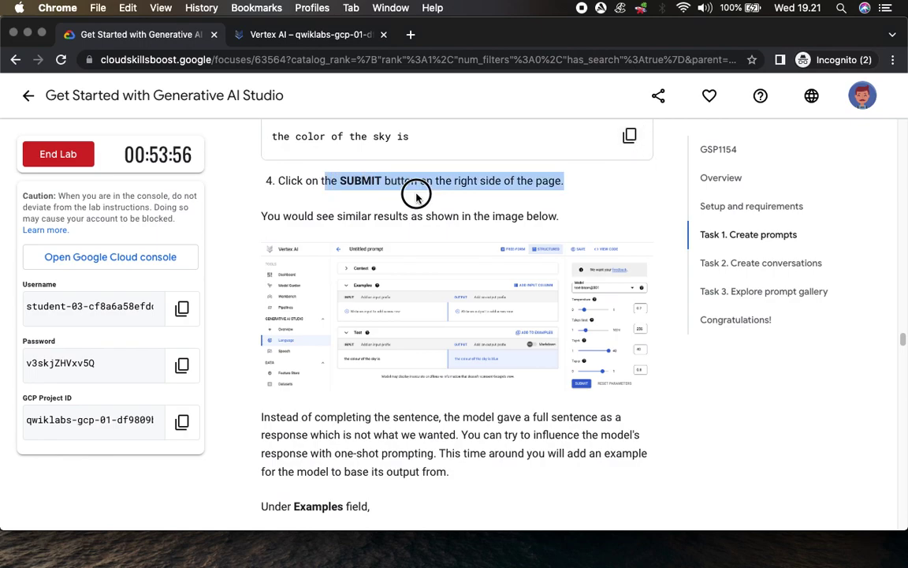
click(331, 40)
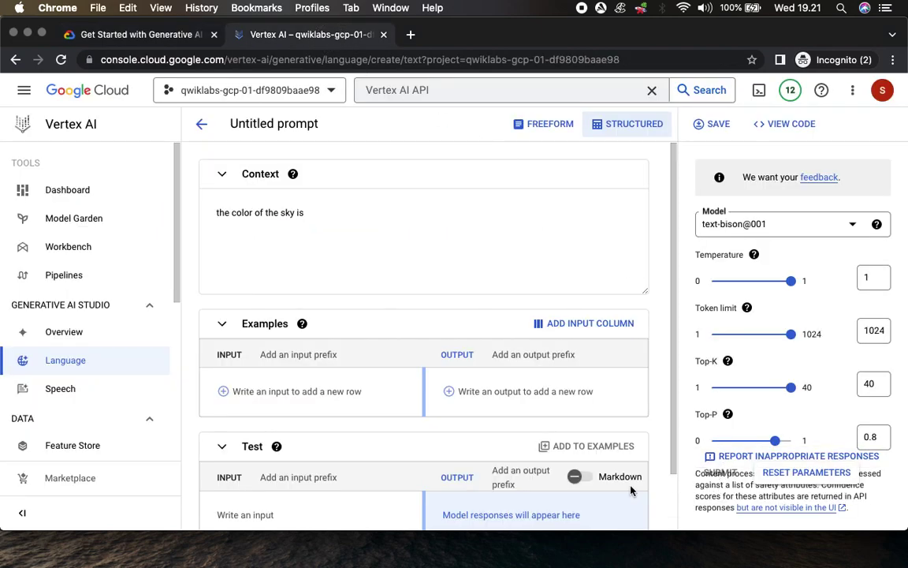
scroll(597, 350, down, 2)
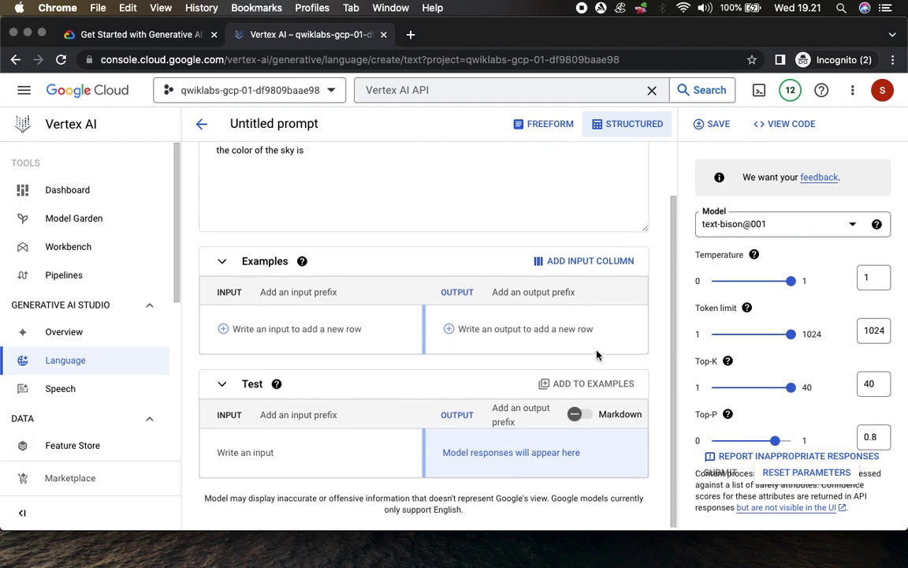
scroll(597, 355, up, 2)
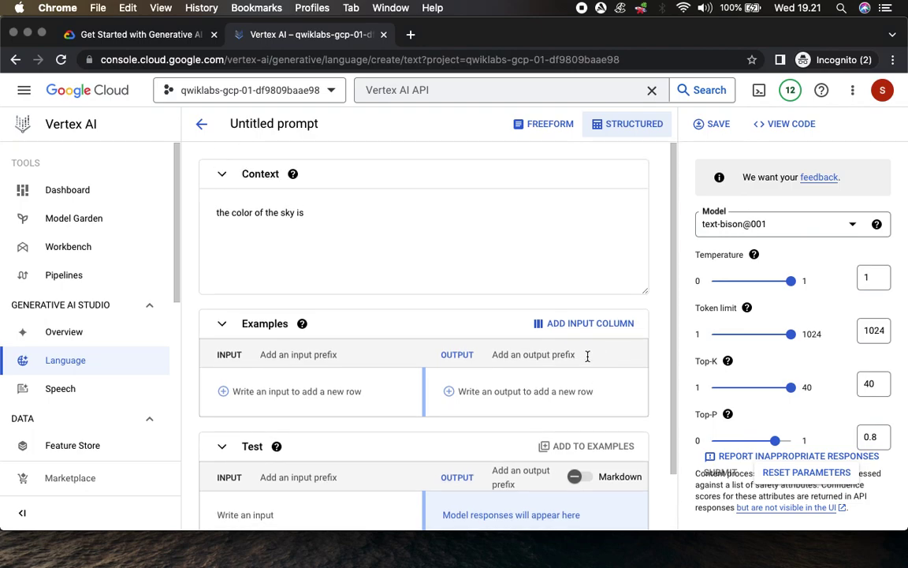
click(779, 477)
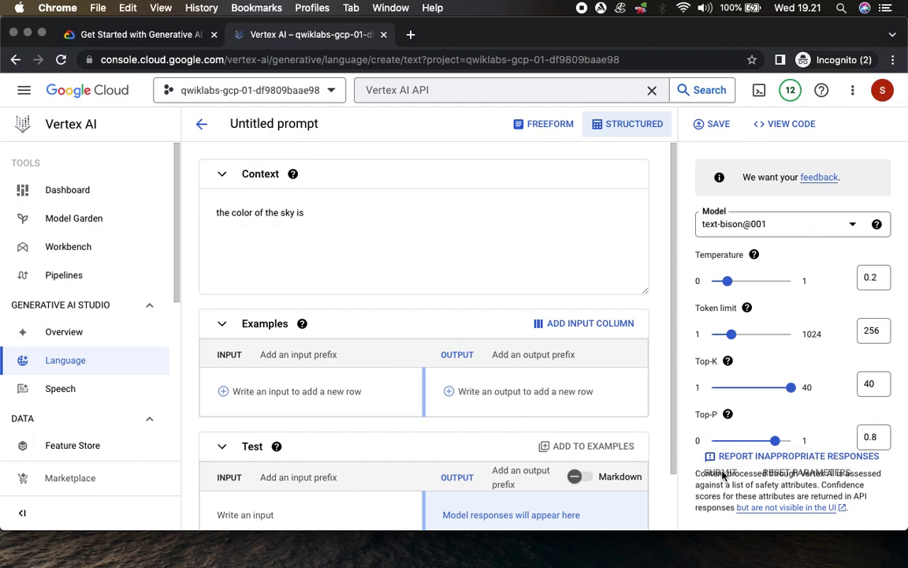
click(342, 219)
Check the lab's expected-result image, then move "the color of the sky is" from Context to the Examples input
click(122, 37)
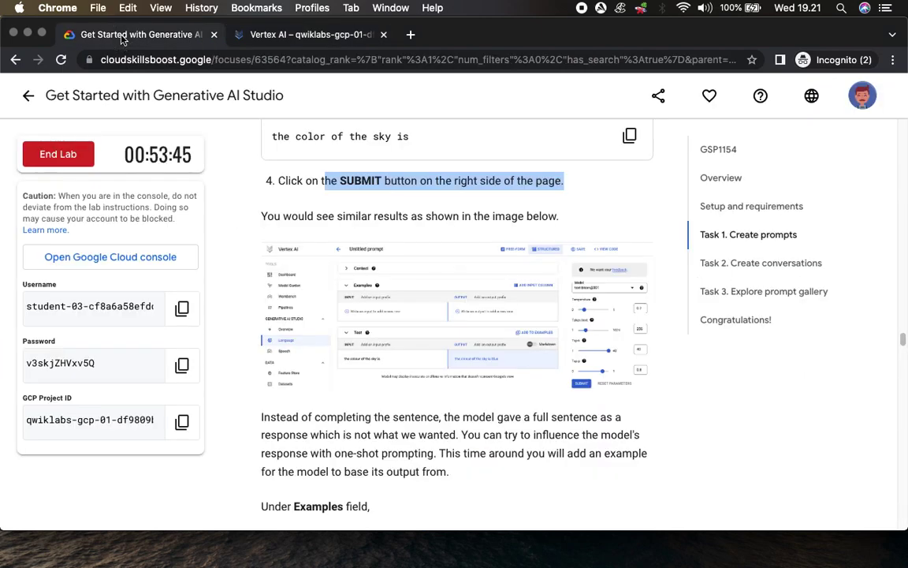
click(391, 296)
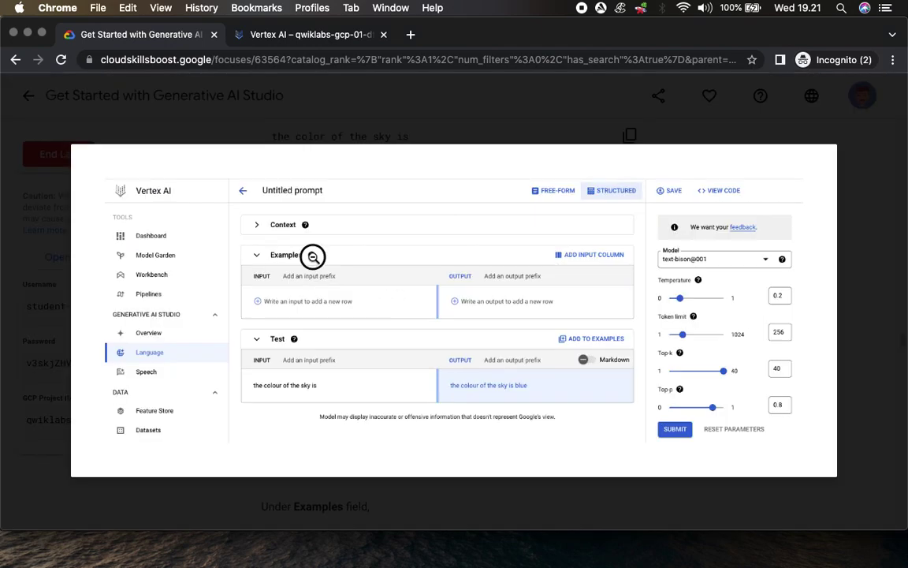
click(313, 256)
click(284, 35)
drag(334, 213, 121, 202)
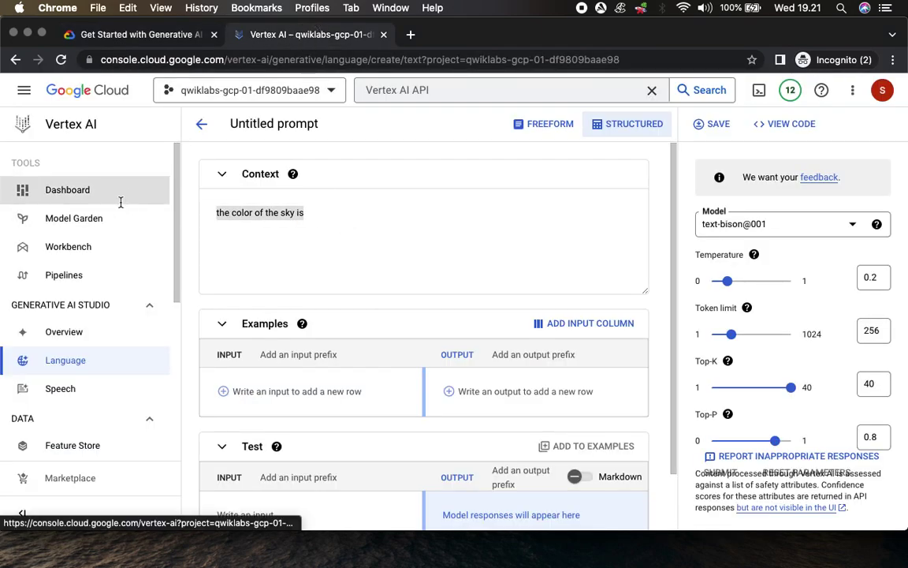
key(super+x)
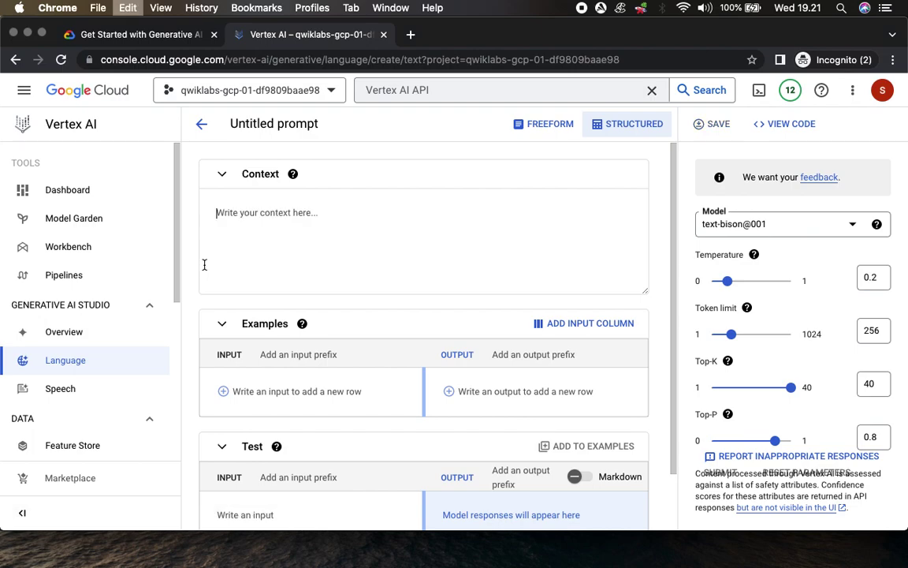
click(265, 392)
key(super+v)
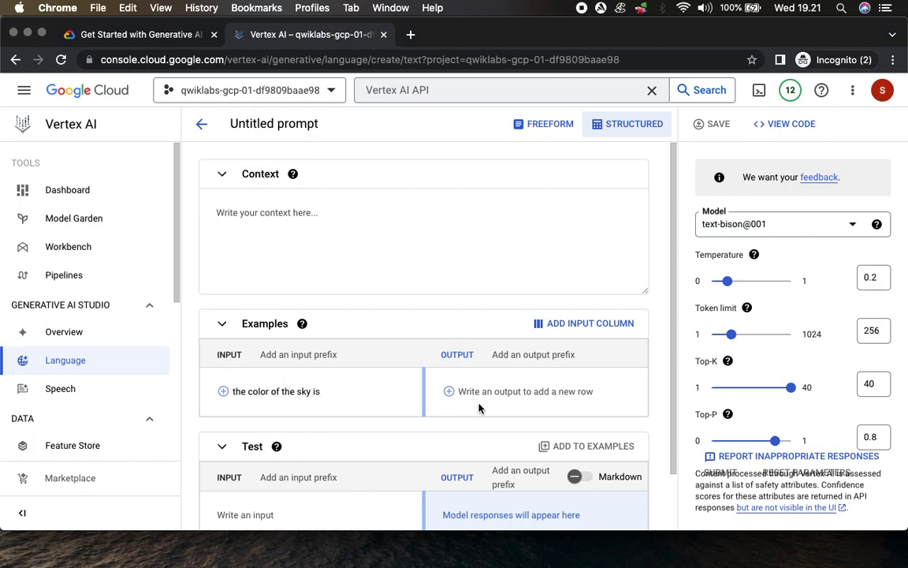
Recheck the lab's Test field instructions, then try to clear the prompt by switching between FREEFORM and STRUCTURED modes
click(110, 35)
scroll(398, 387, up, 5)
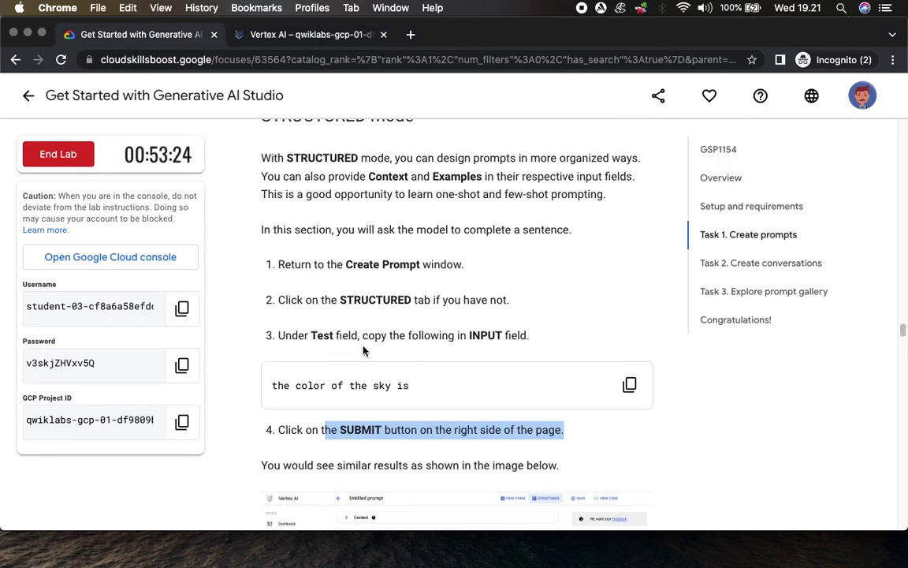
click(256, 34)
click(536, 123)
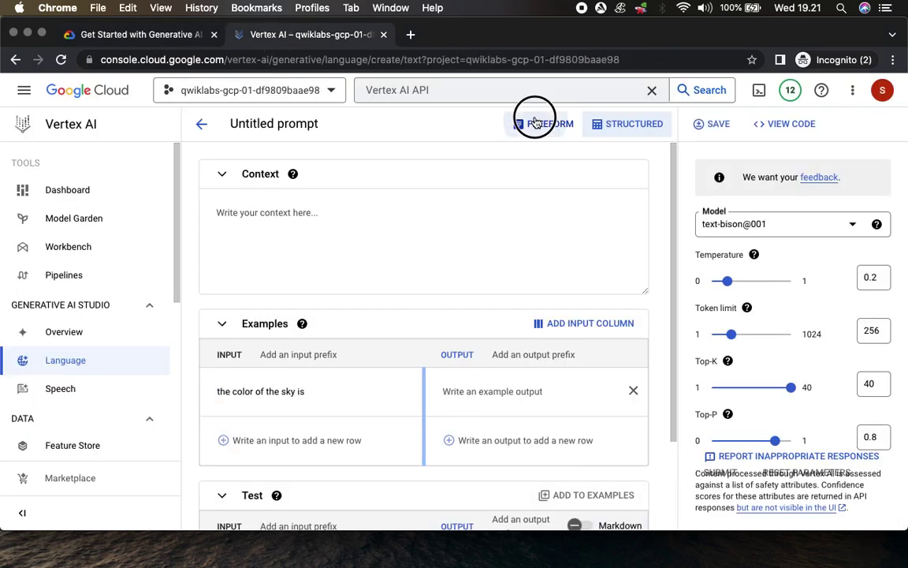
click(609, 354)
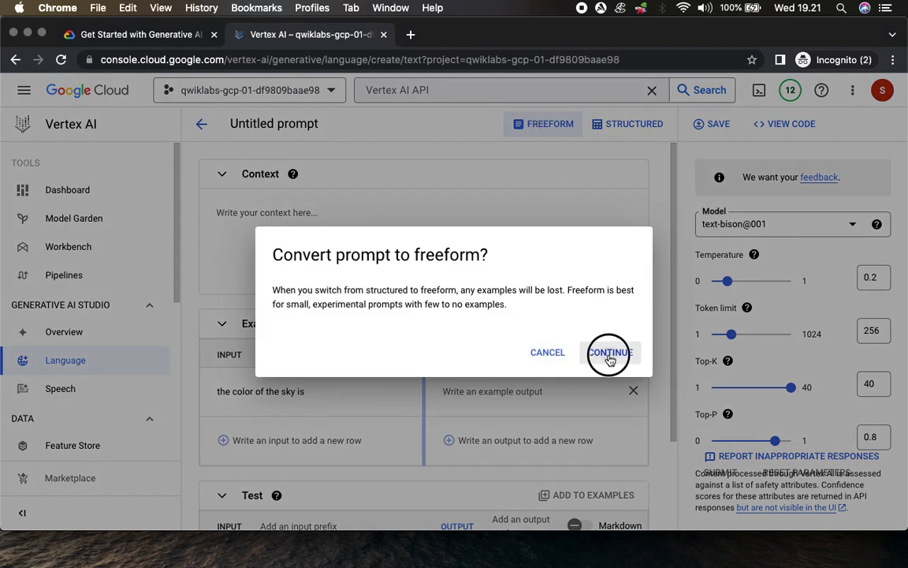
click(623, 127)
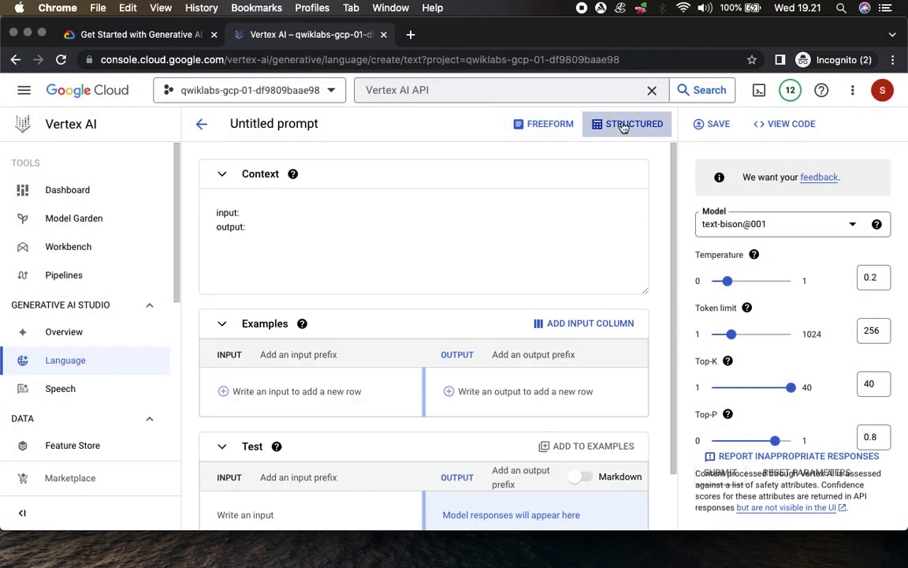
click(550, 129)
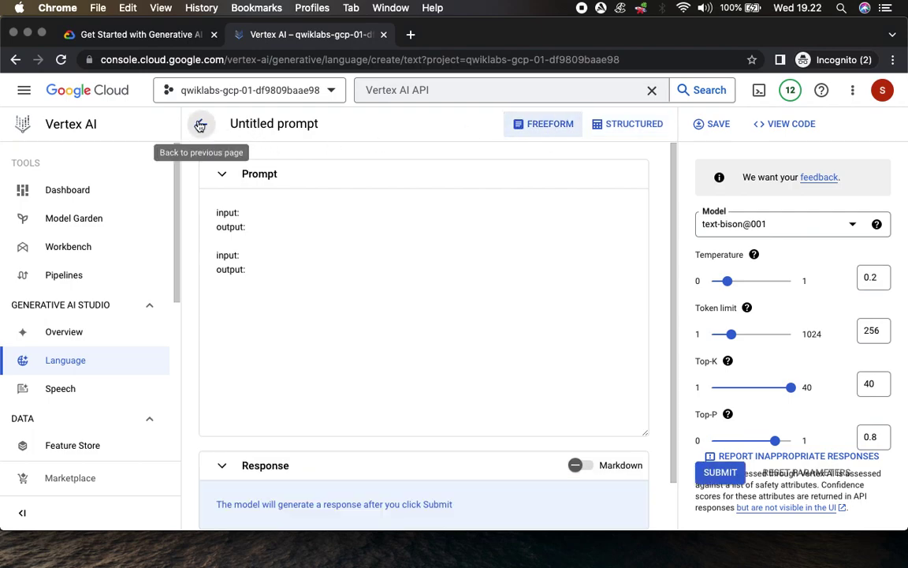
Exit the prompt without saving, start a new text prompt in STRUCTURED mode, and collapse its Context section
click(201, 124)
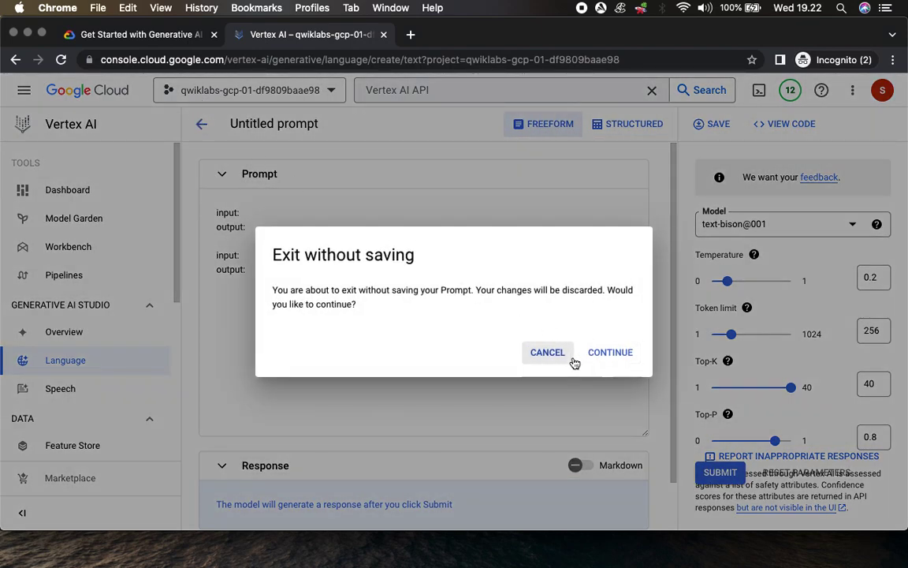
click(596, 359)
click(255, 408)
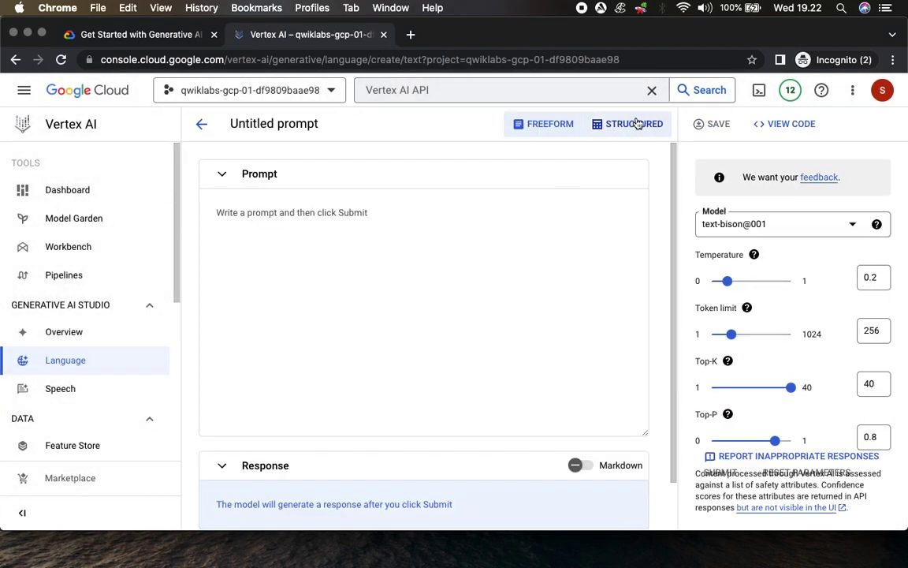
click(636, 124)
click(221, 173)
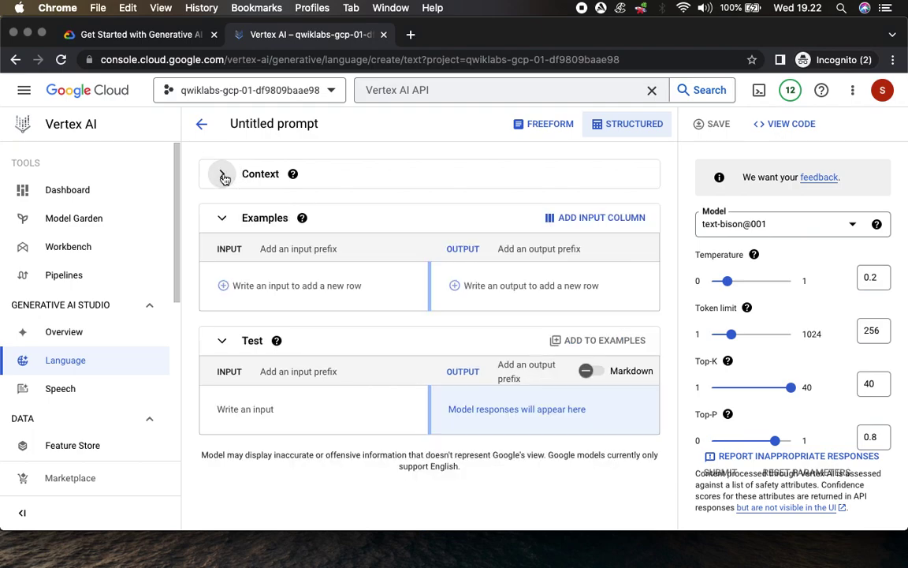
Copy the lab's sample, view the Test section's help, and enter "the color of the sky is" as the Test input
click(154, 34)
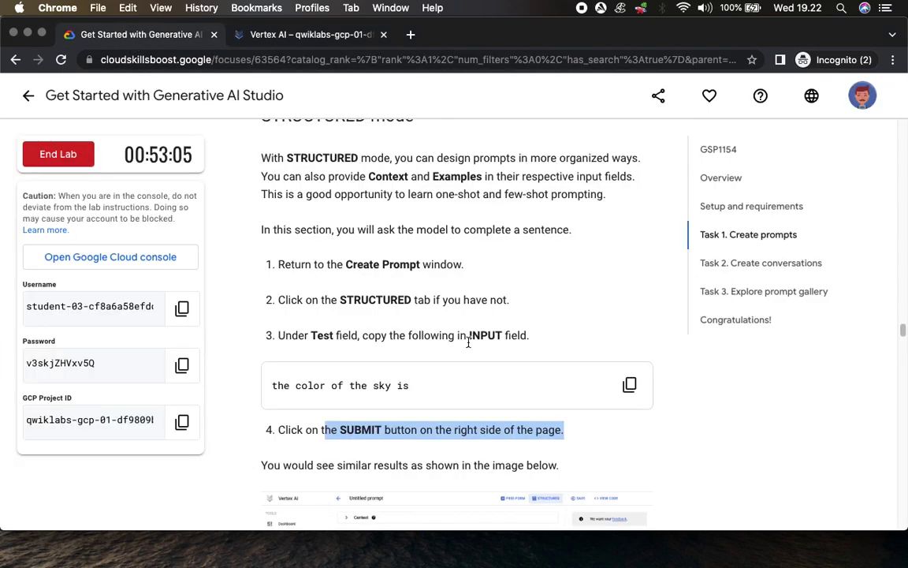
click(630, 384)
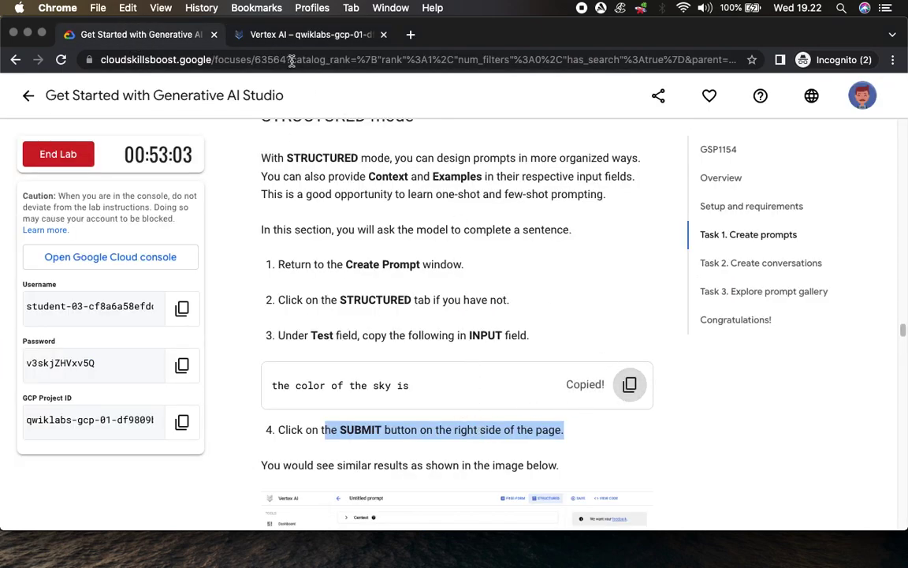
click(283, 39)
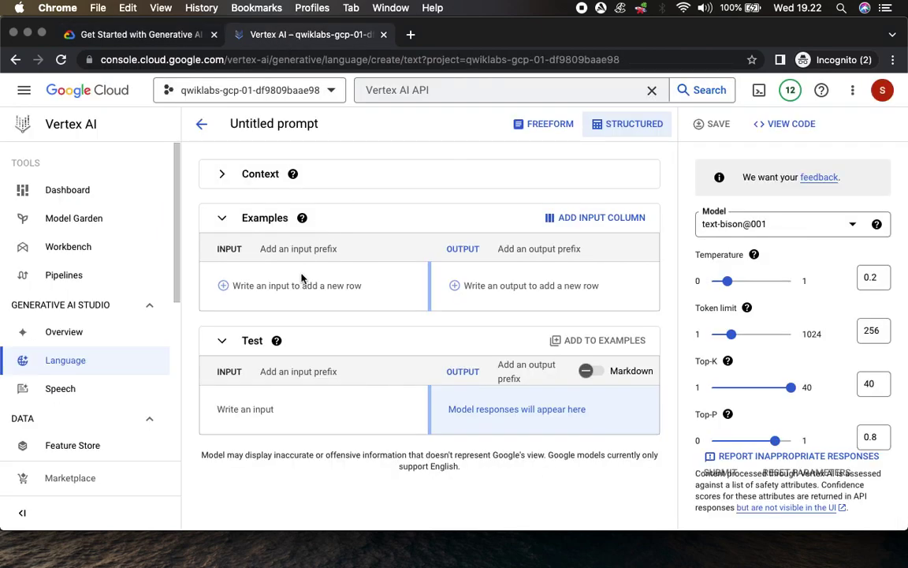
click(276, 340)
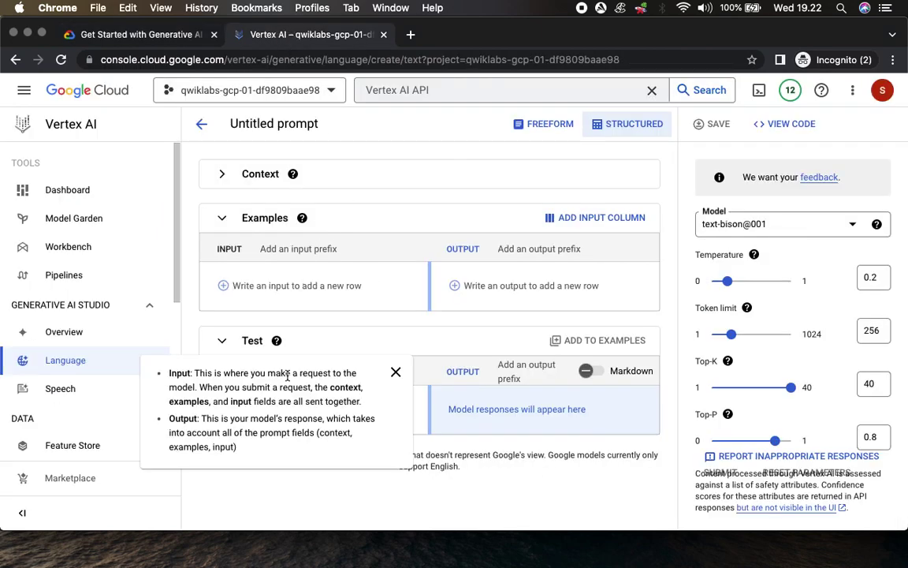
key(Escape)
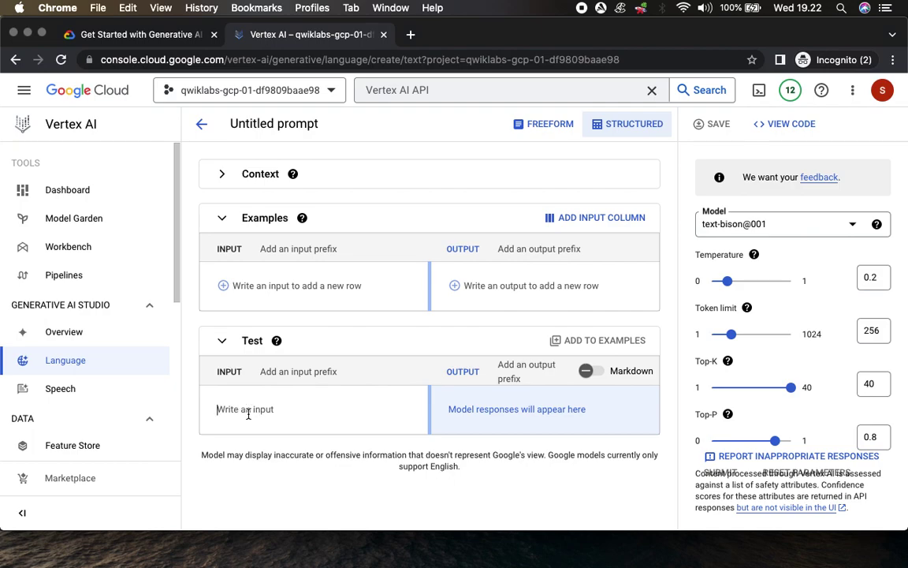
click(248, 410)
key(super+v)
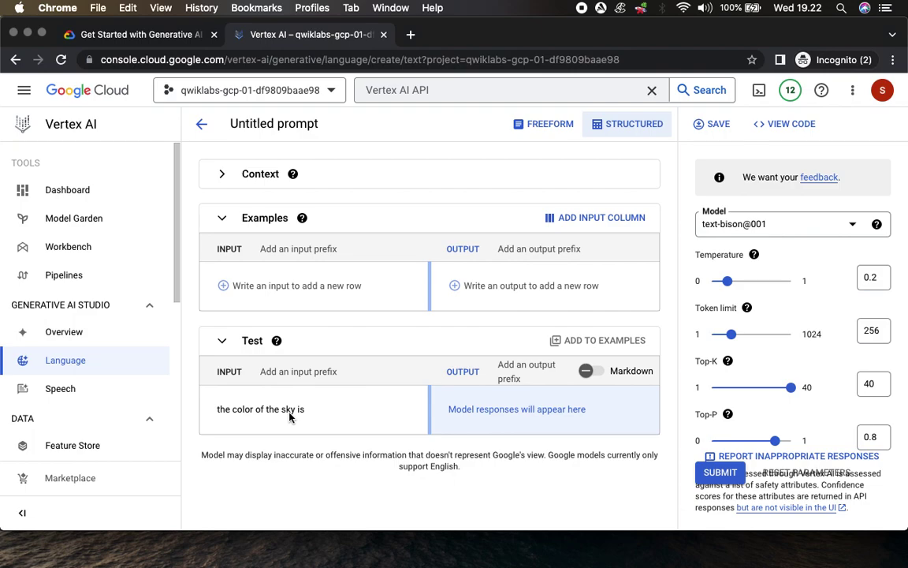
Review the lab's expected result and one-shot instructions, then add an example with input "the color of the grass is" and output "green"
click(82, 35)
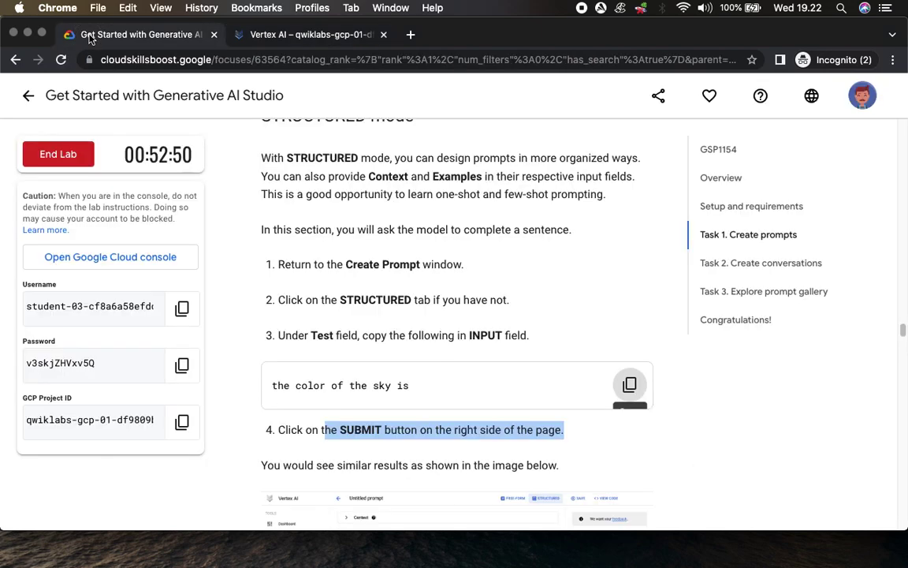
scroll(439, 337, down, 5)
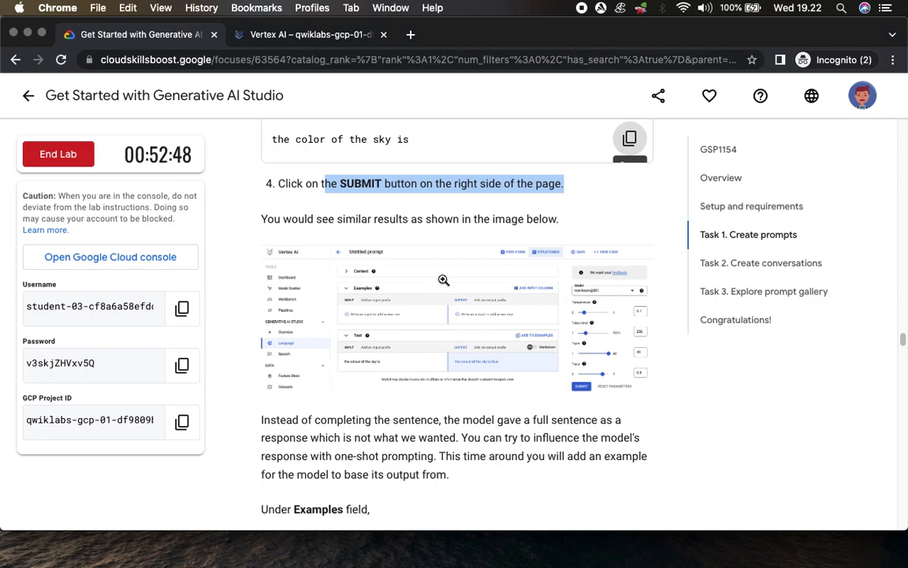
scroll(450, 315, down, 2)
click(456, 294)
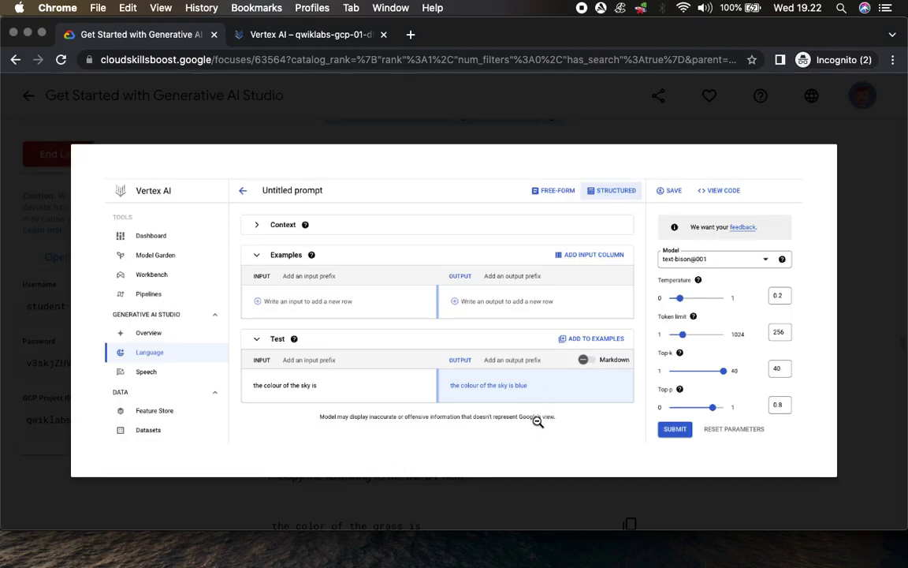
click(520, 380)
scroll(493, 398, down, 5)
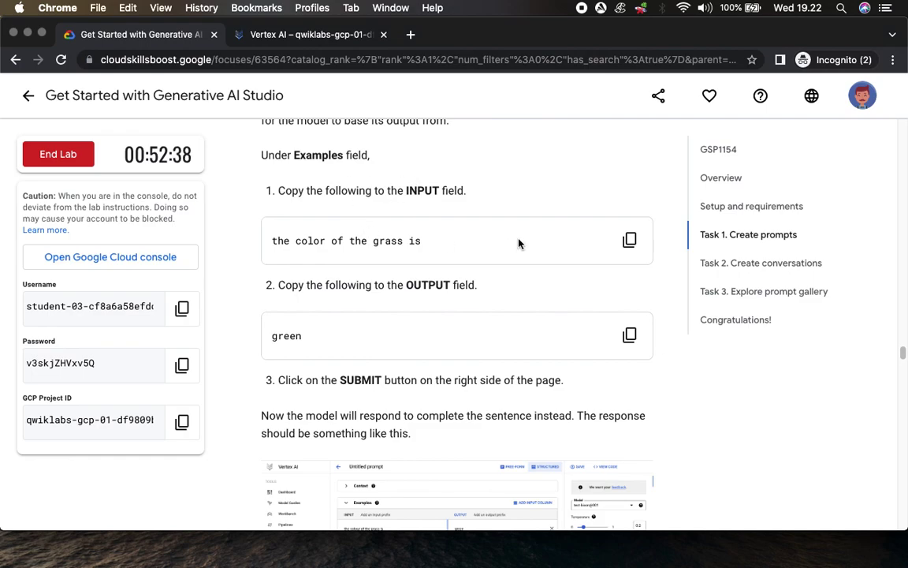
click(629, 240)
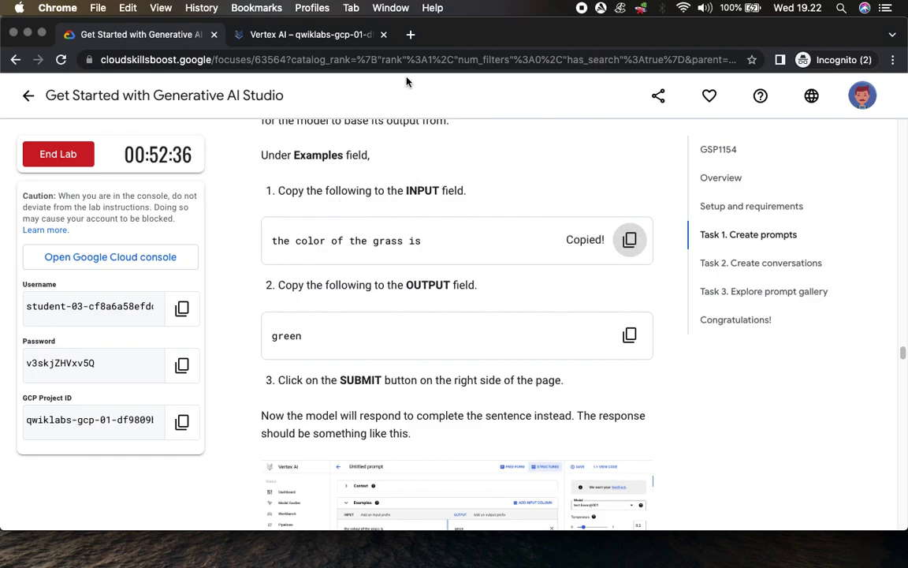
click(323, 35)
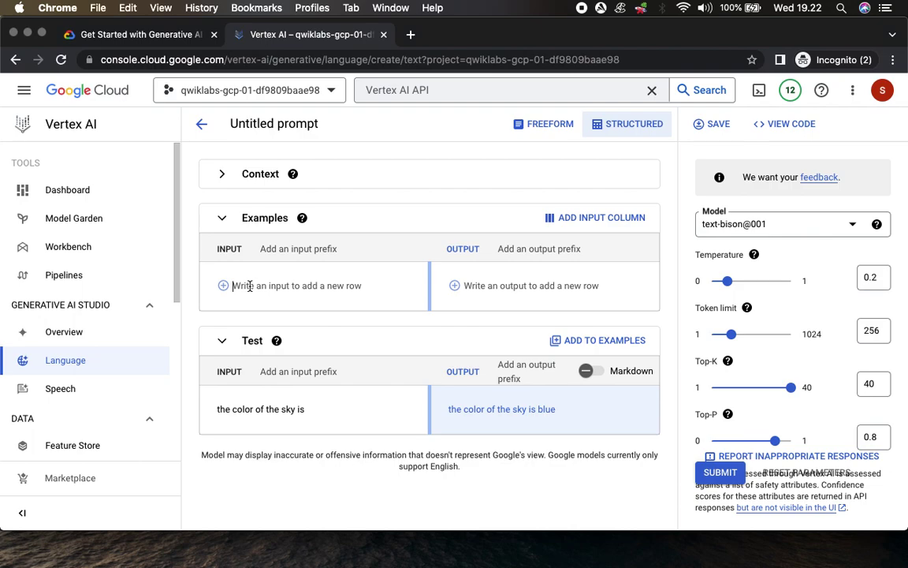
key(ctrl+shift+Tab)
scroll(531, 371, up, 2)
click(343, 37)
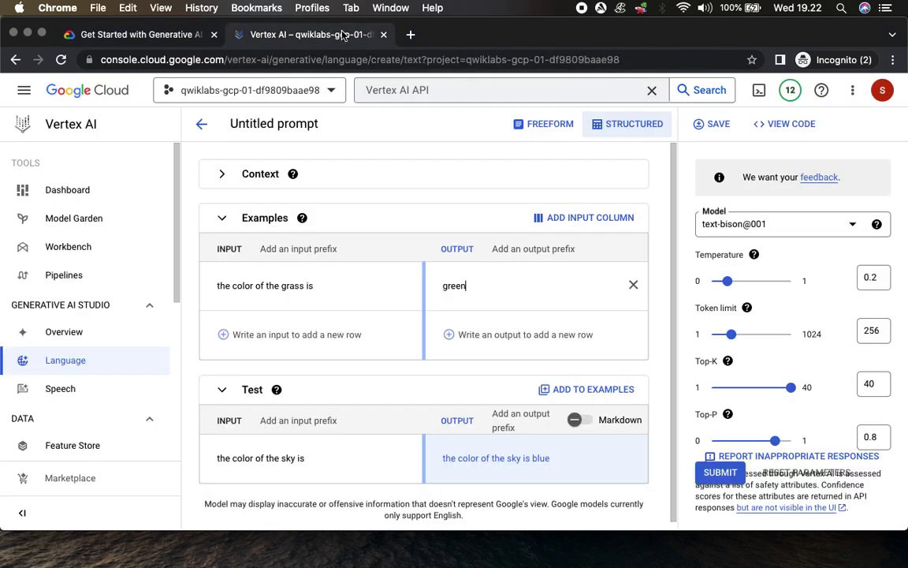
Submit the one-shot prompt, compare the response with the lab's expected result, and find the sentiment analysis exercise
click(724, 474)
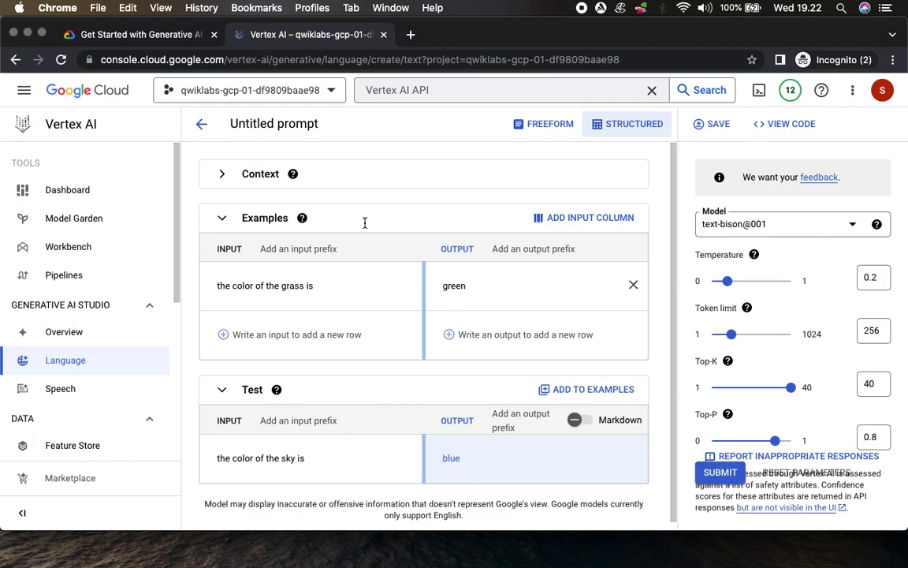
click(140, 34)
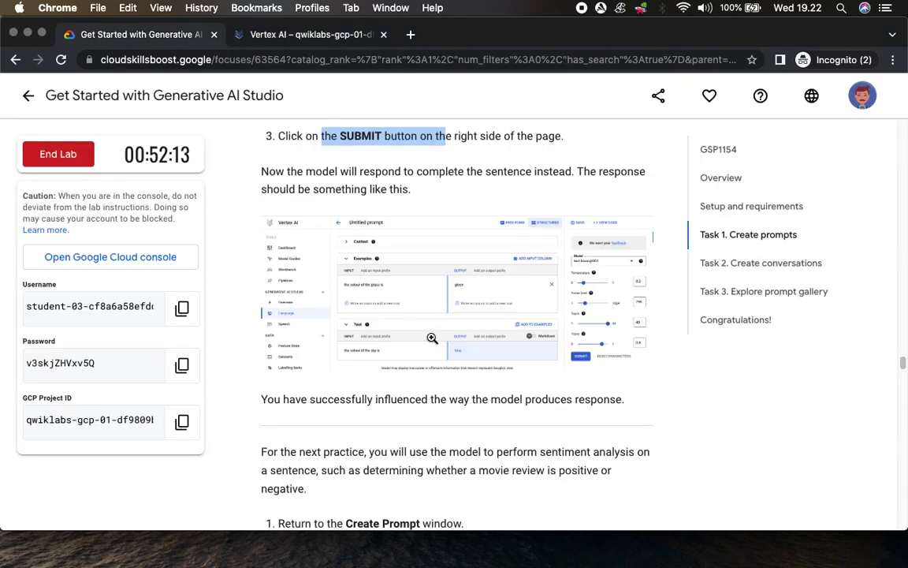
scroll(432, 337, down, 1)
scroll(439, 349, down, 5)
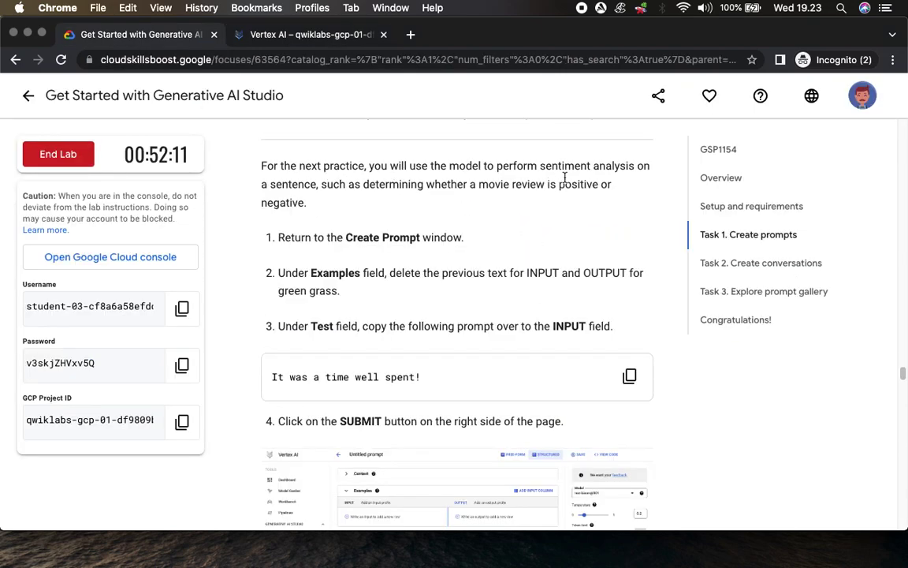
Read the sentiment analysis instructions in the lab, then delete the grass example from the prompt's Examples section
scroll(391, 178, up, 1)
drag(339, 237, 444, 239)
scroll(433, 278, down, 3)
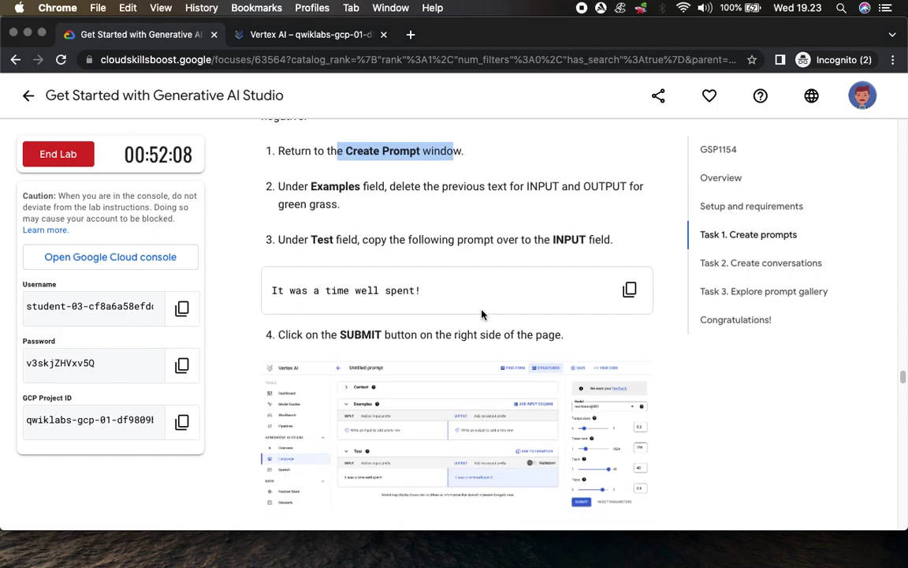
drag(311, 174, 397, 180)
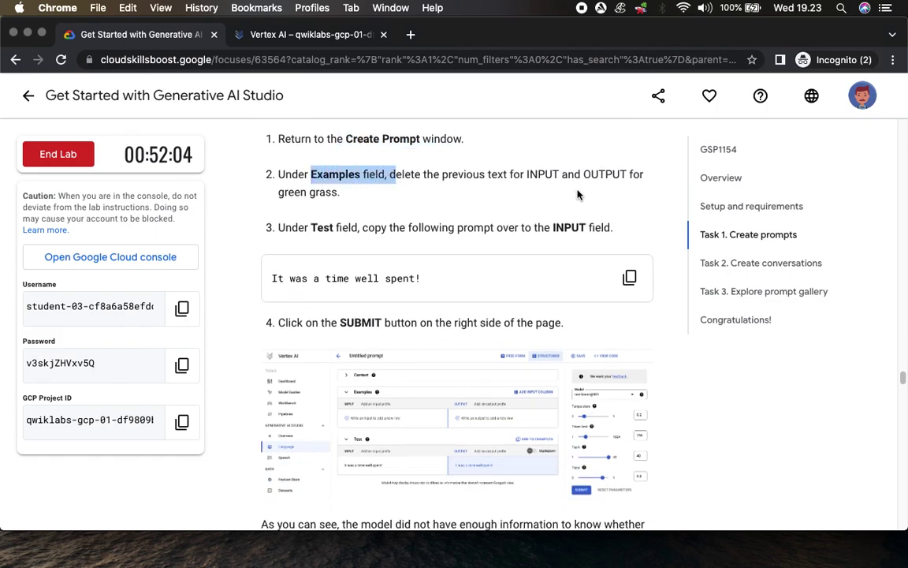
click(304, 38)
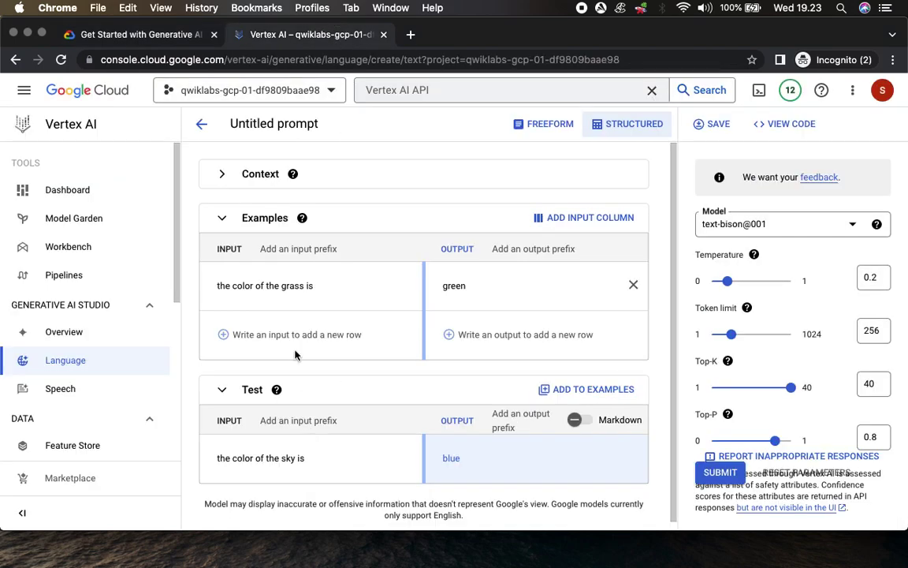
click(632, 285)
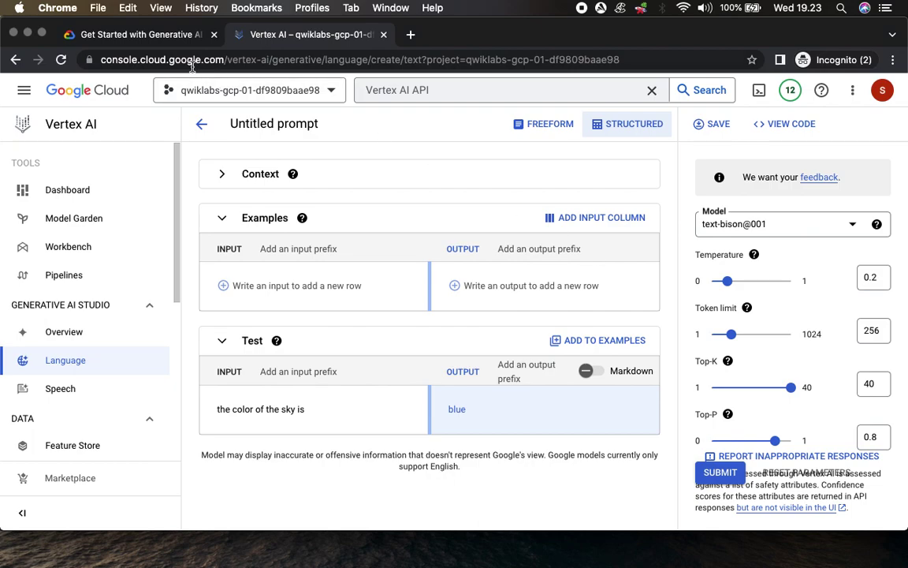
Copy the lab's sample sentence and replace the Test input with "It was a time well spent!"
click(136, 35)
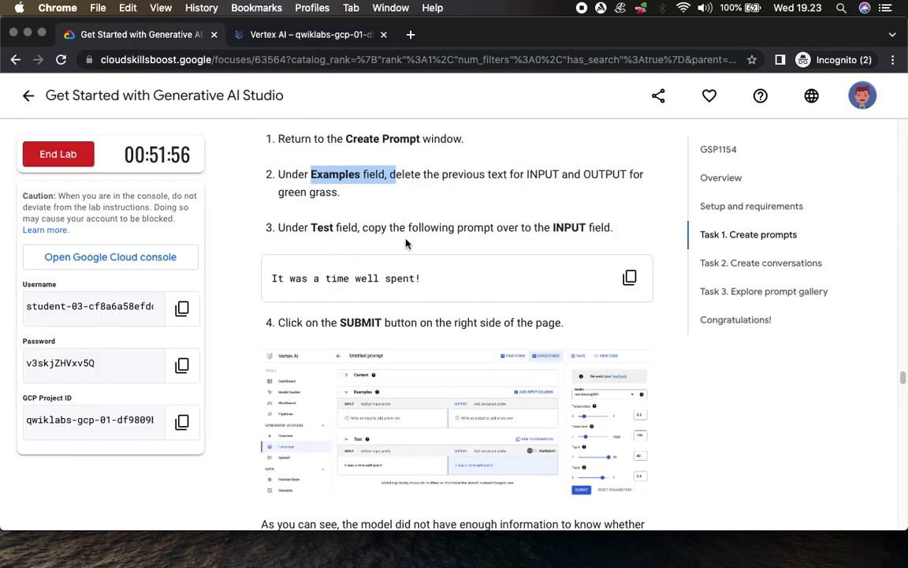
click(629, 277)
click(319, 35)
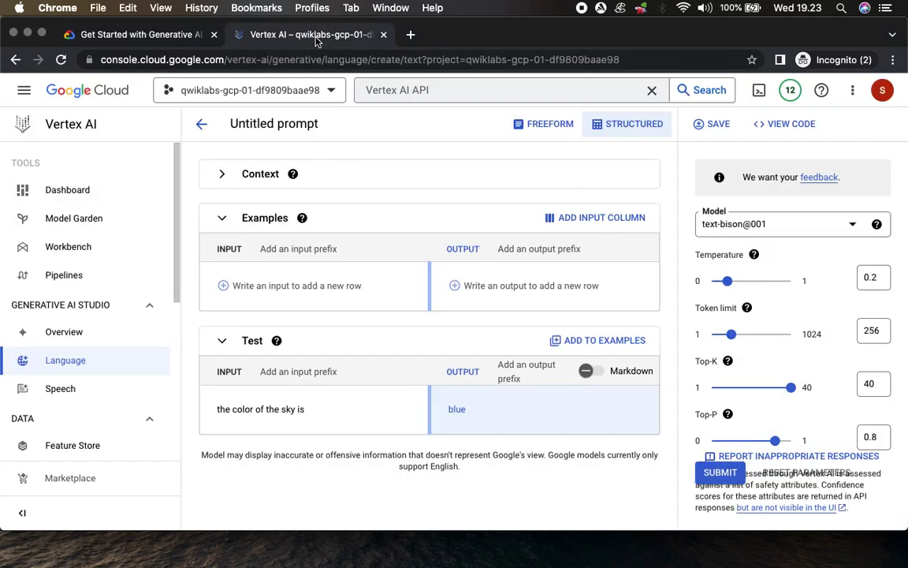
drag(318, 410, 163, 413)
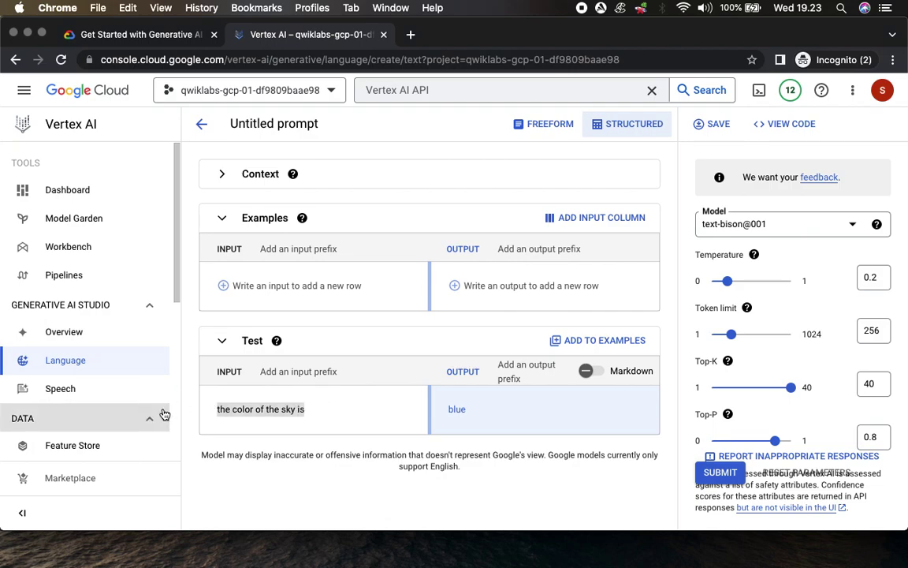
key(super+v)
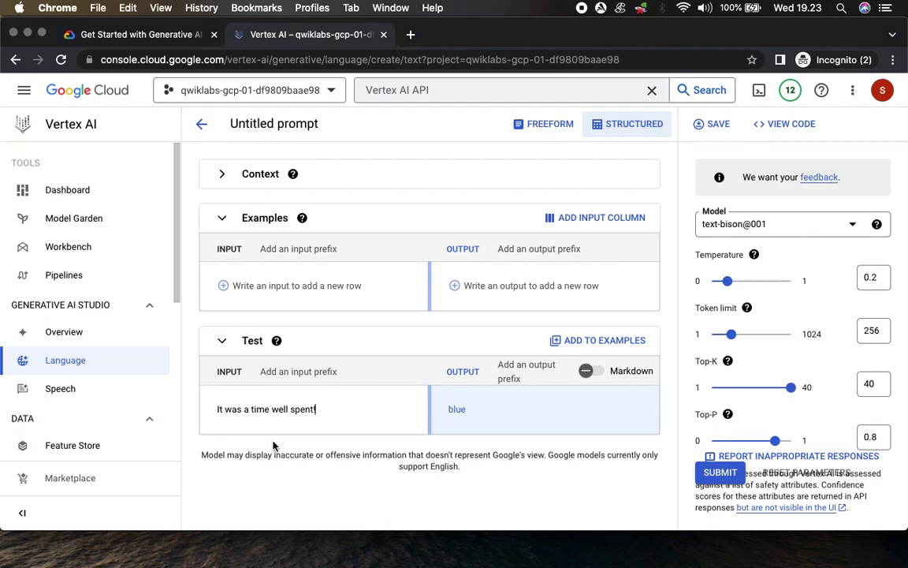
Check the lab's expected result for the sentiment test, then submit the prompt without any examples
click(130, 34)
scroll(436, 334, down, 3)
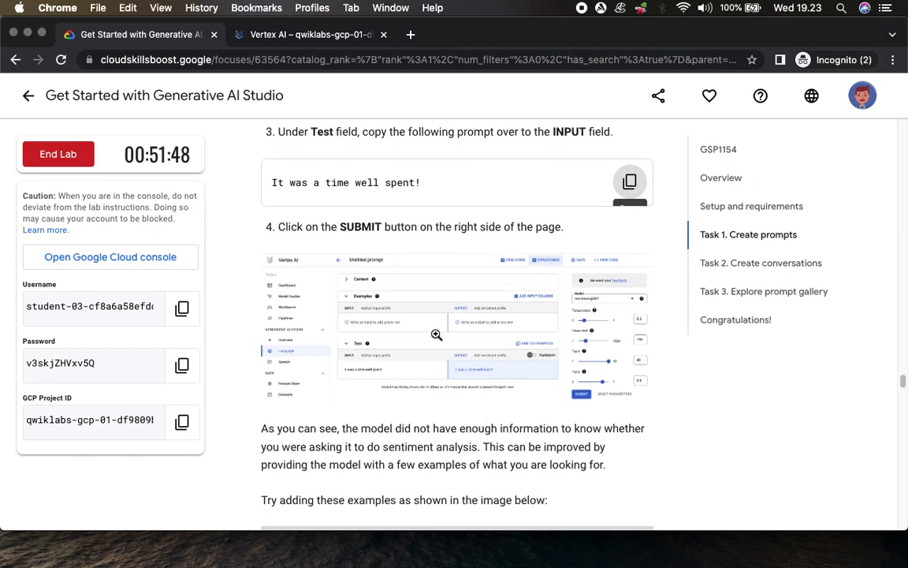
click(494, 348)
click(499, 349)
click(323, 35)
key(super+Return)
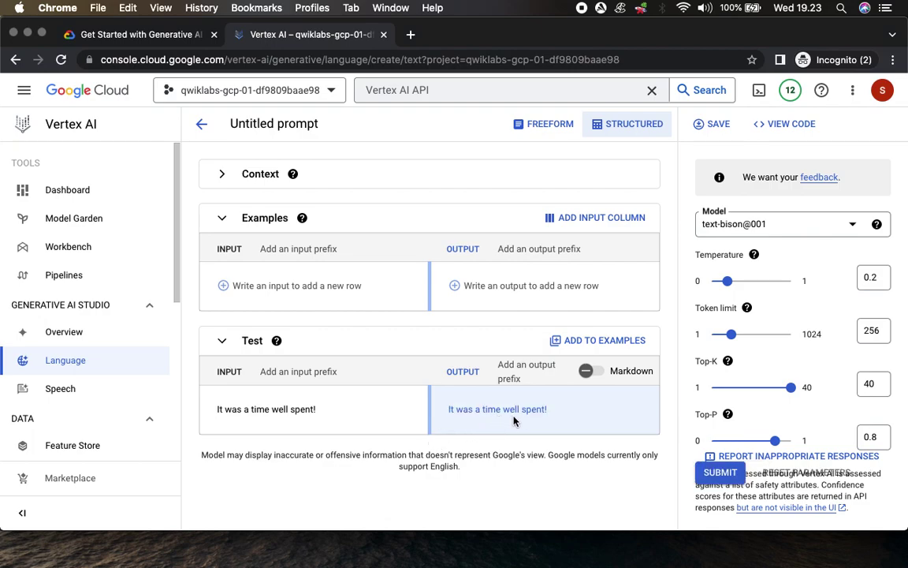
Find the lab's table of sentiment examples and add "A well-made and entertaining film" as the first example's input
click(138, 34)
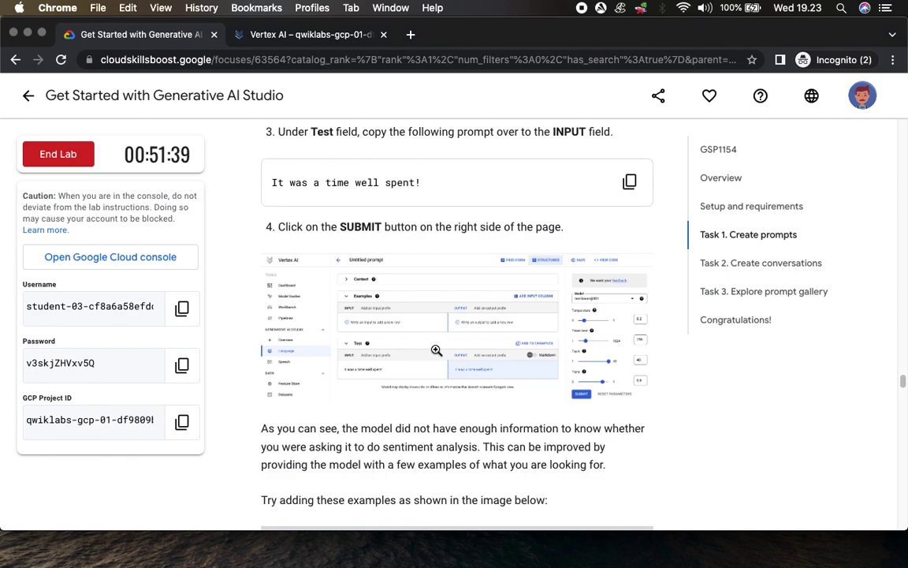
scroll(436, 349, down, 4)
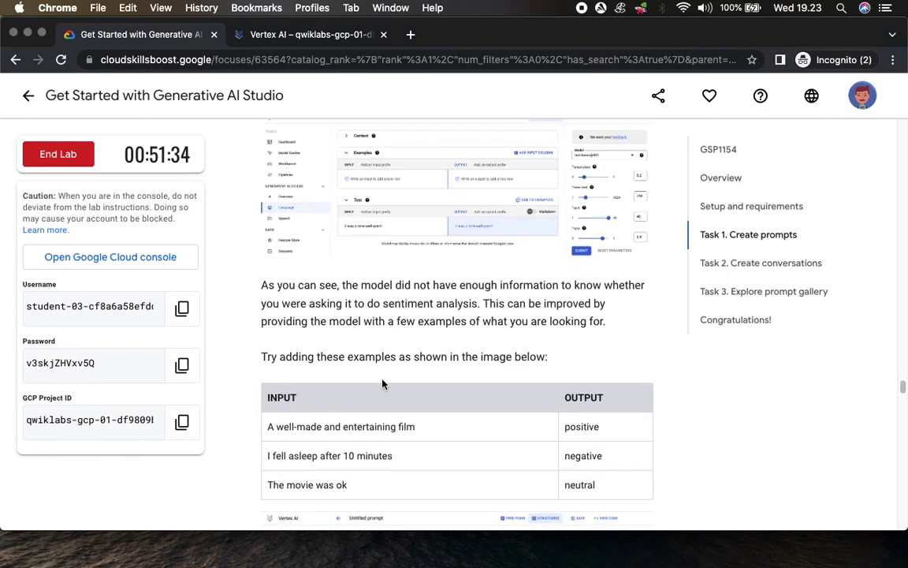
scroll(383, 384, down, 5)
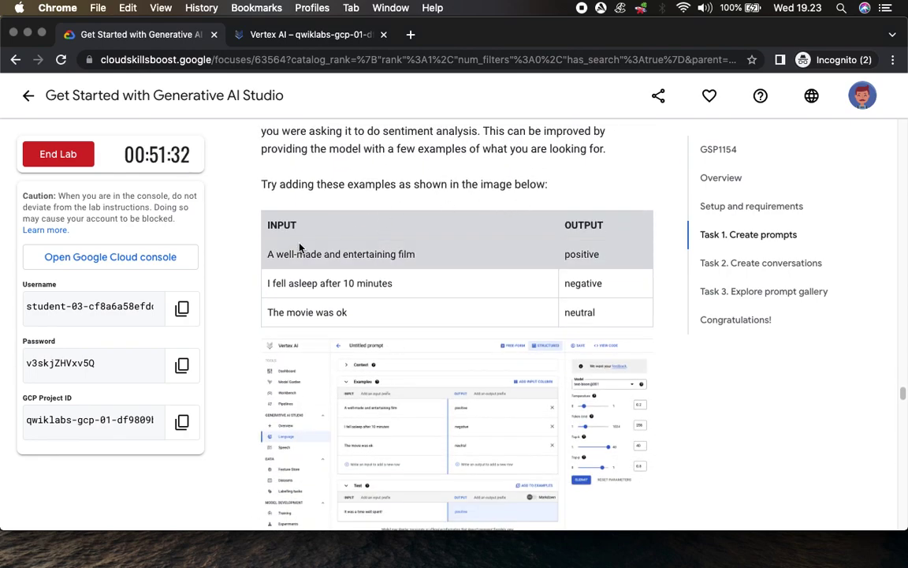
drag(269, 254, 453, 257)
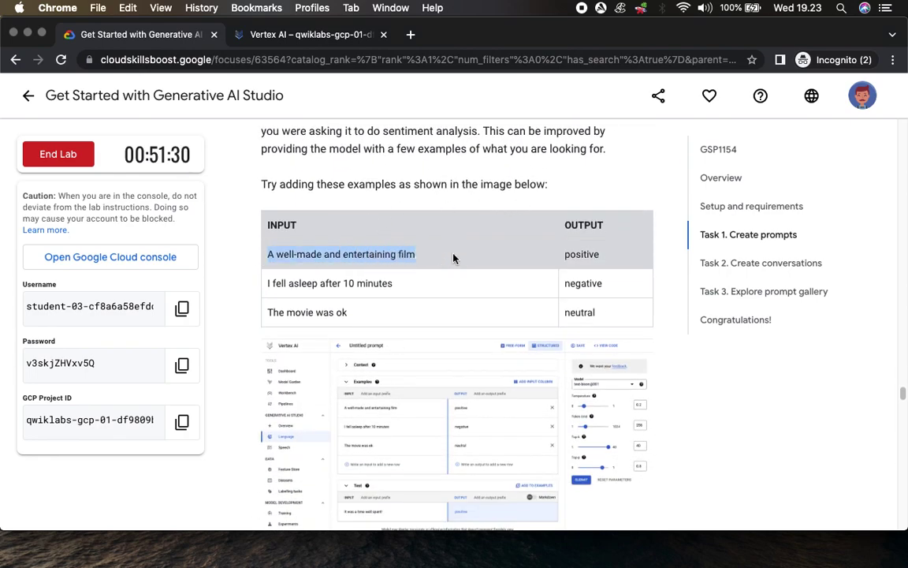
key(super+c)
click(299, 34)
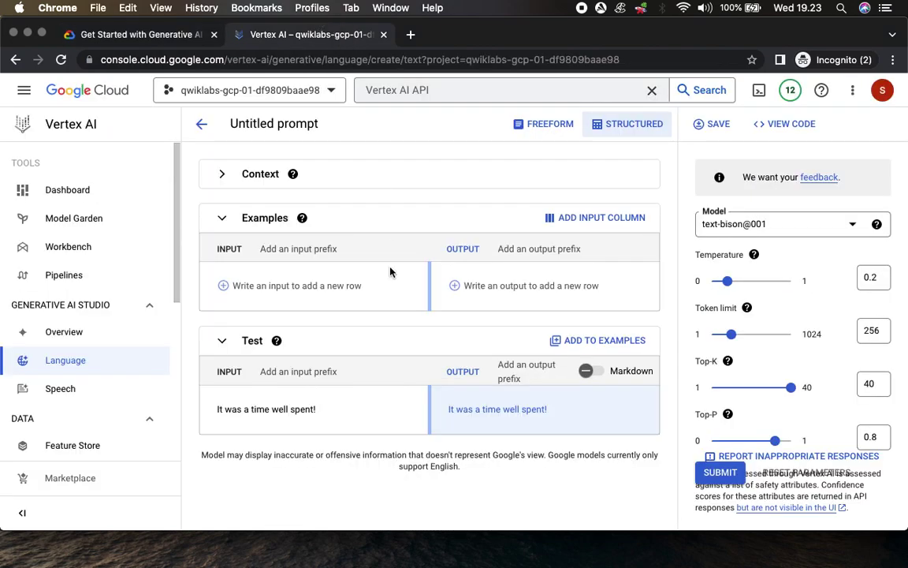
click(265, 286)
key(super+v)
Copy "positive" from the lab's table into the first example's output
click(122, 34)
double_click(577, 256)
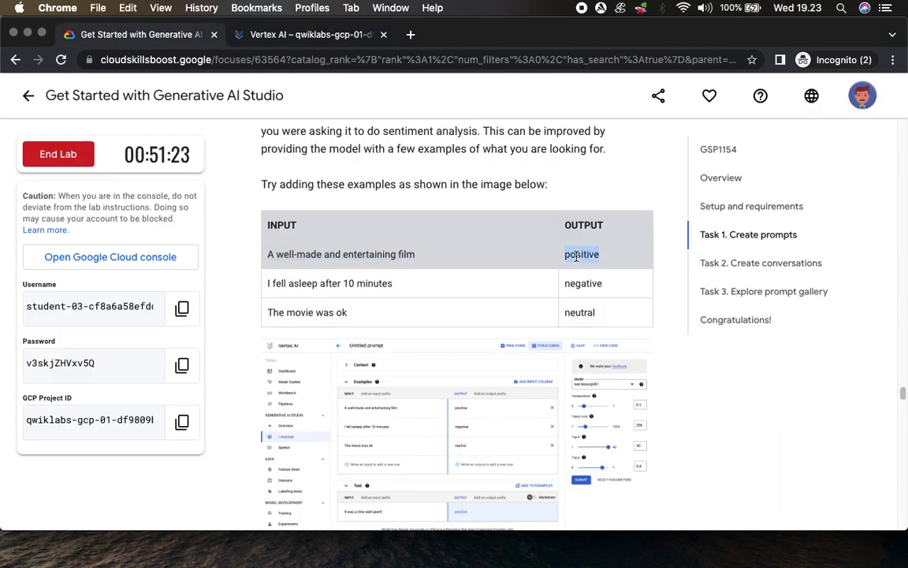
click(333, 36)
click(493, 285)
key(super+v)
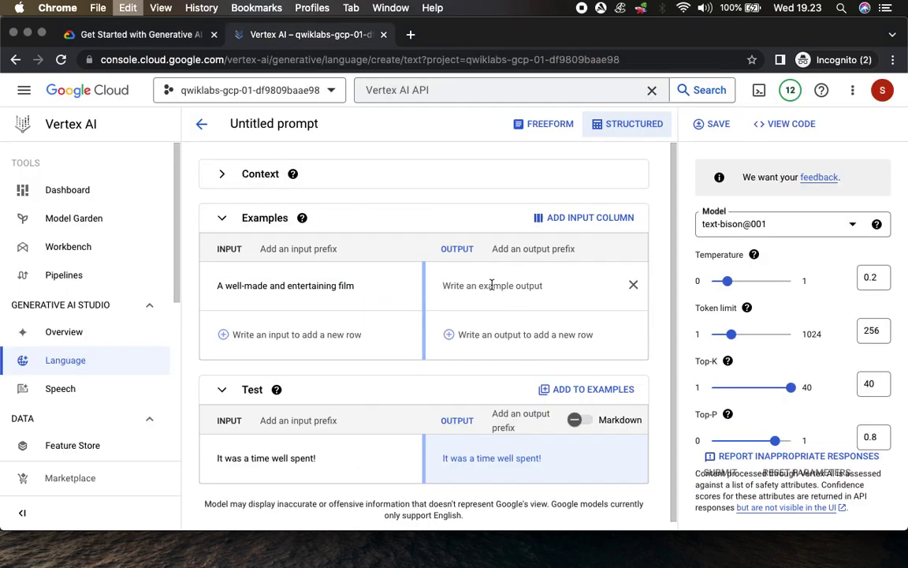
Add a second example from the lab's table with input "I fell asleep after 10 minutes" and output "negative"
click(101, 34)
drag(267, 283, 426, 280)
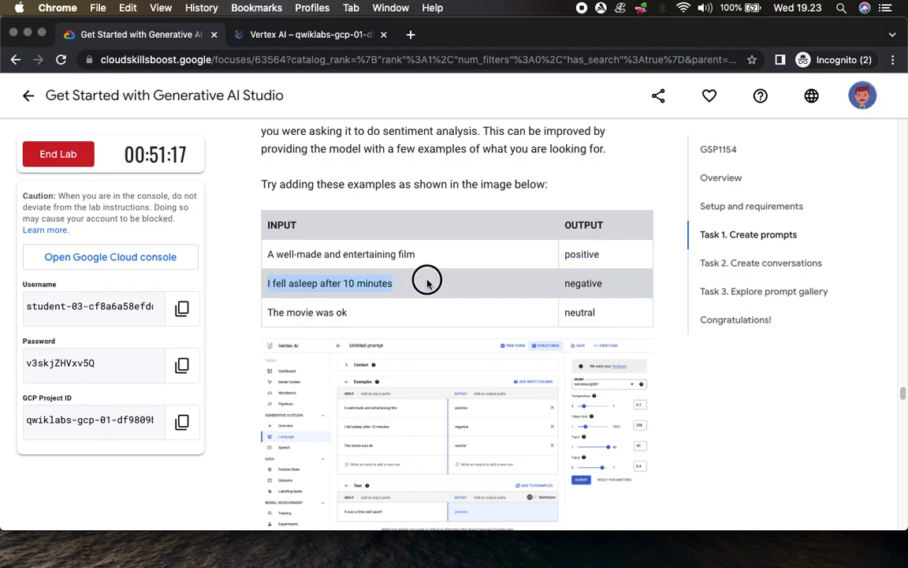
click(276, 39)
click(254, 336)
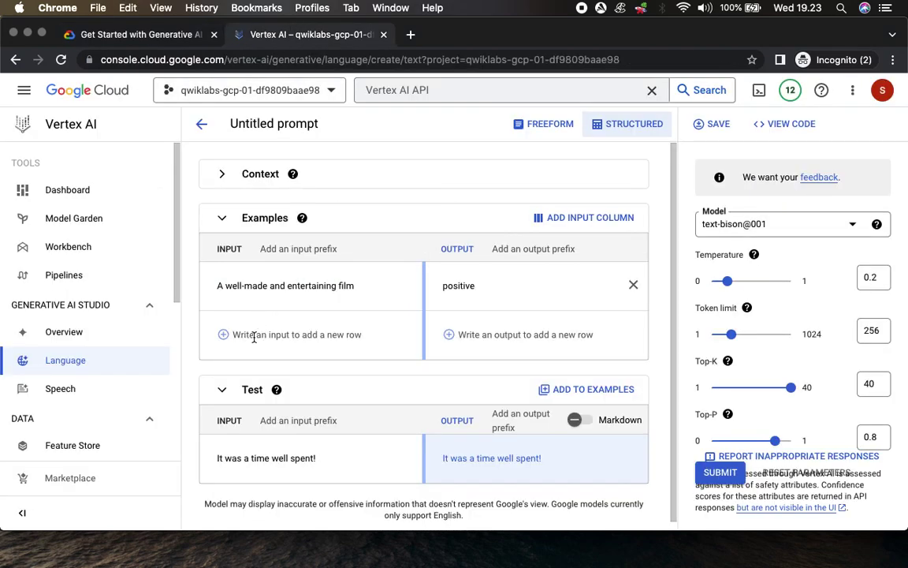
key(ctrl+v)
click(95, 35)
double_click(581, 284)
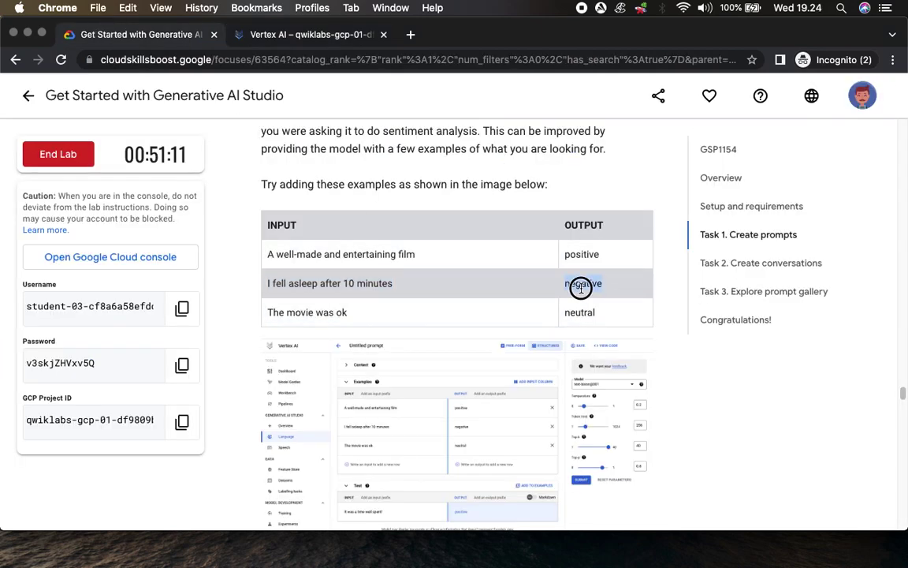
click(345, 37)
key(super+v)
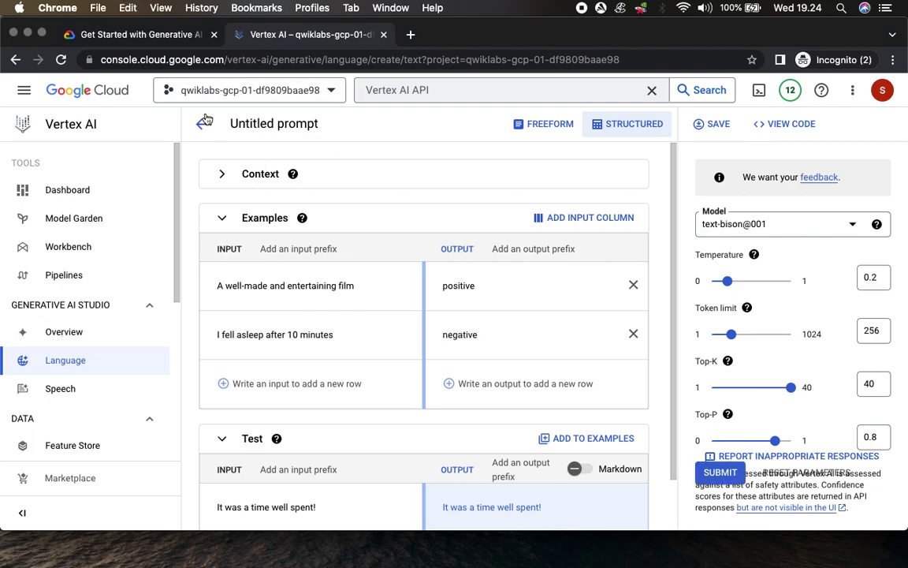
Add a third example from the lab's table with input "The movie was ok" and output "neutral"
click(158, 34)
drag(267, 313, 386, 313)
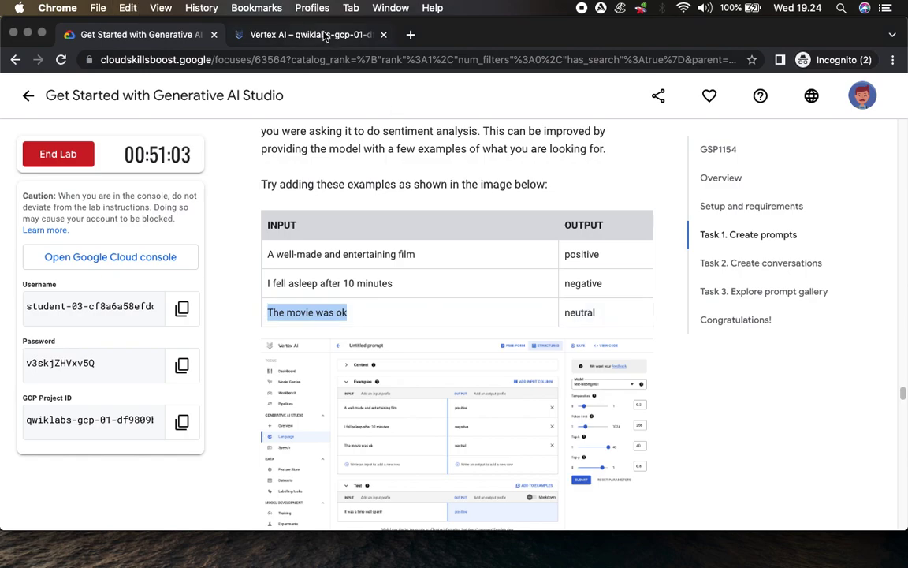
click(295, 35)
key(super+v)
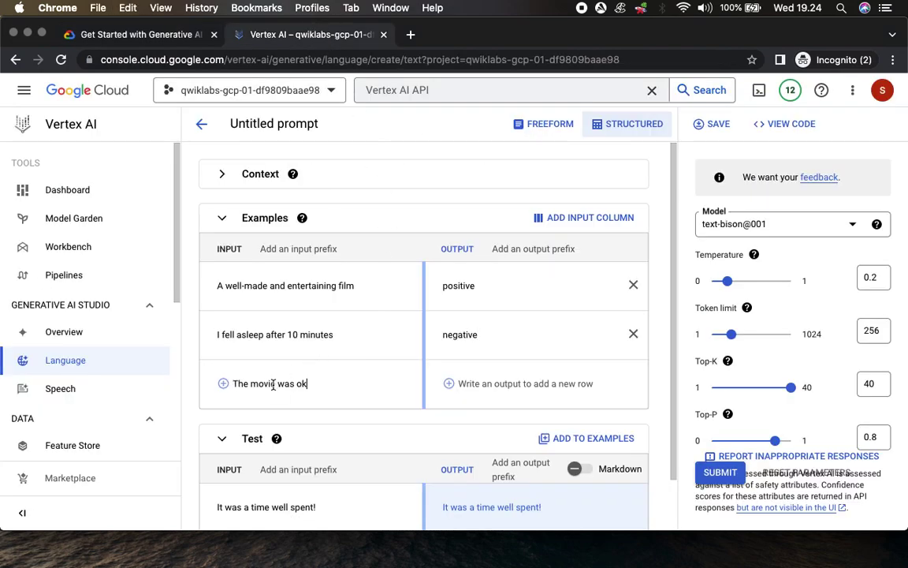
click(103, 34)
drag(624, 312, 563, 313)
click(308, 34)
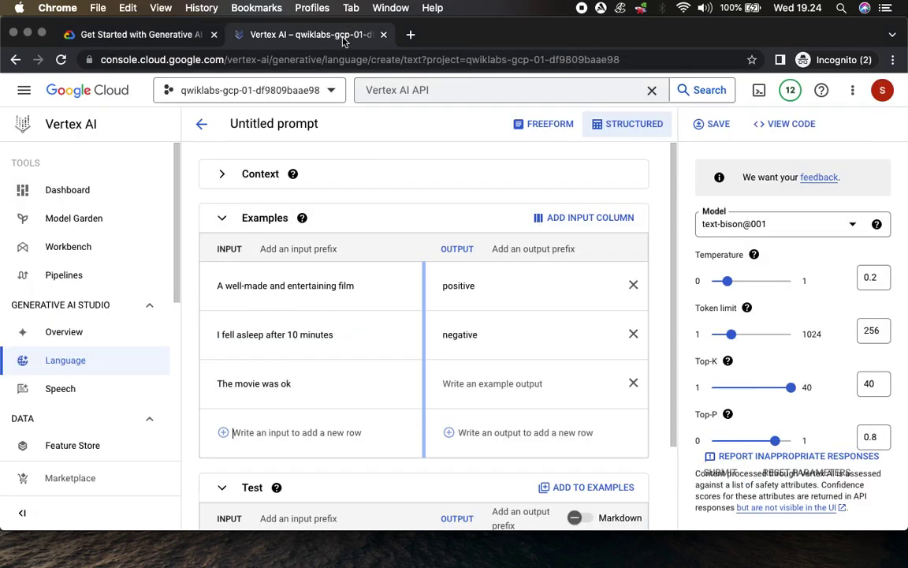
click(479, 384)
key(super+v)
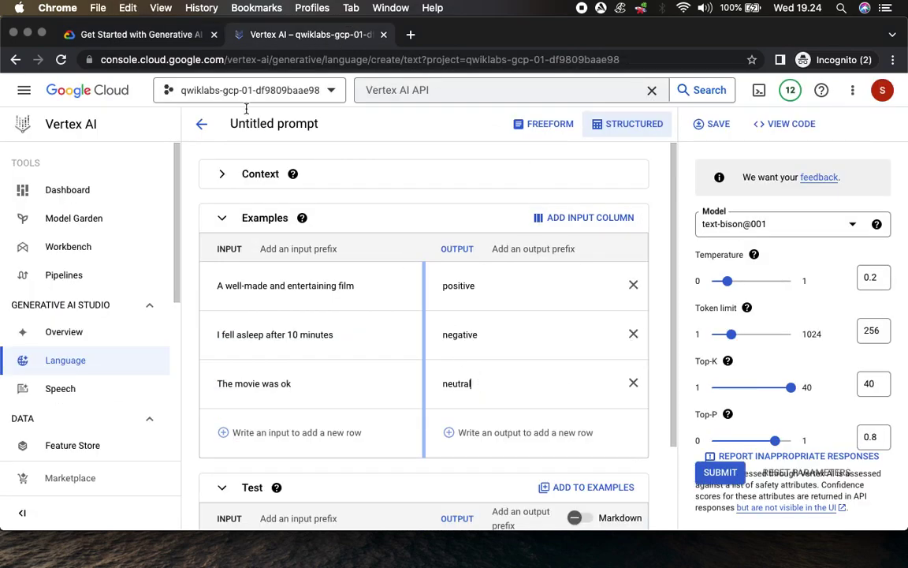
Review the lab's submission instructions and submit the sentiment prompt with its three examples
click(116, 35)
scroll(356, 336, down, 5)
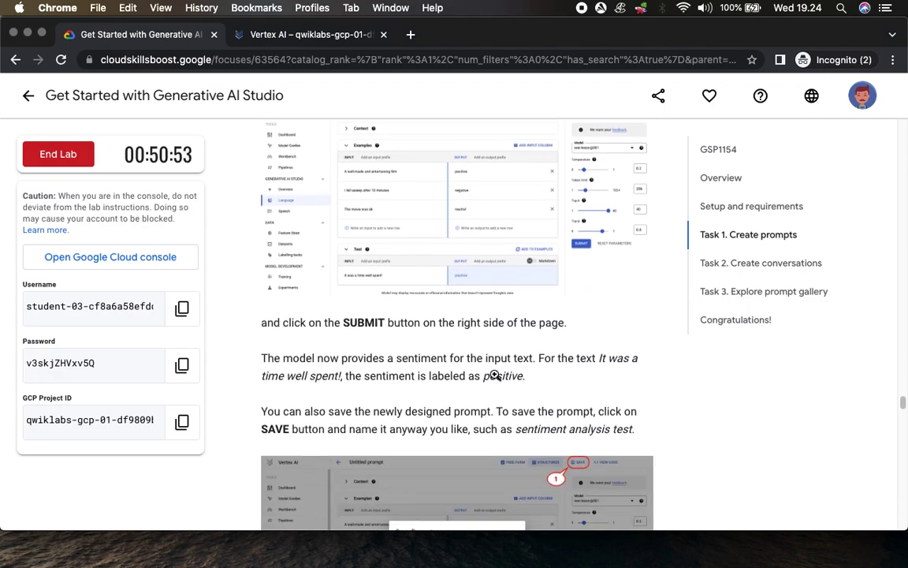
drag(344, 324, 438, 323)
scroll(444, 370, down, 4)
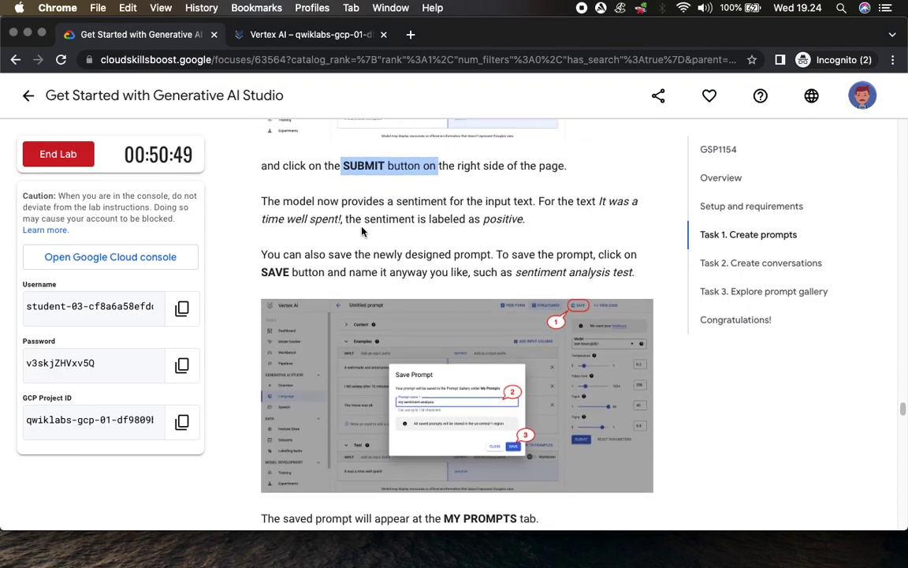
click(308, 33)
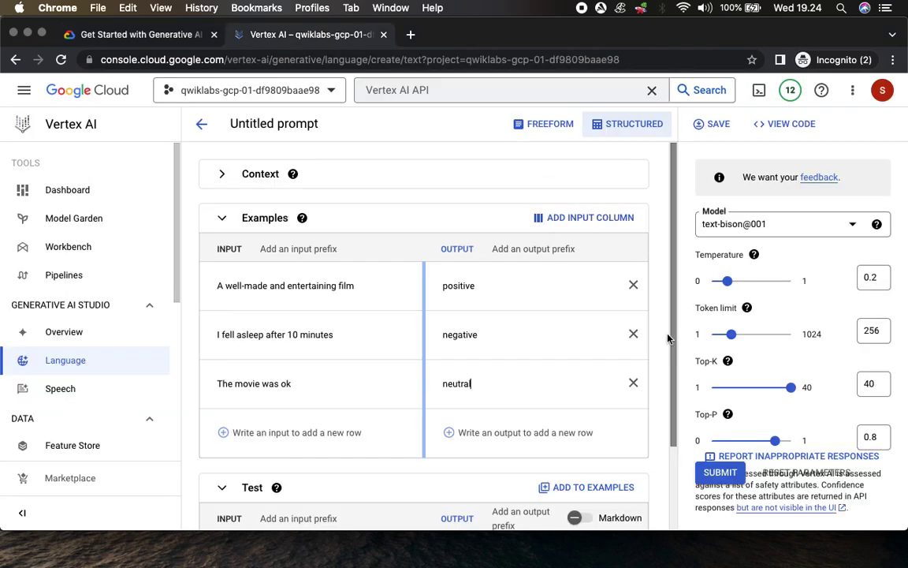
scroll(668, 338, down, 3)
click(720, 472)
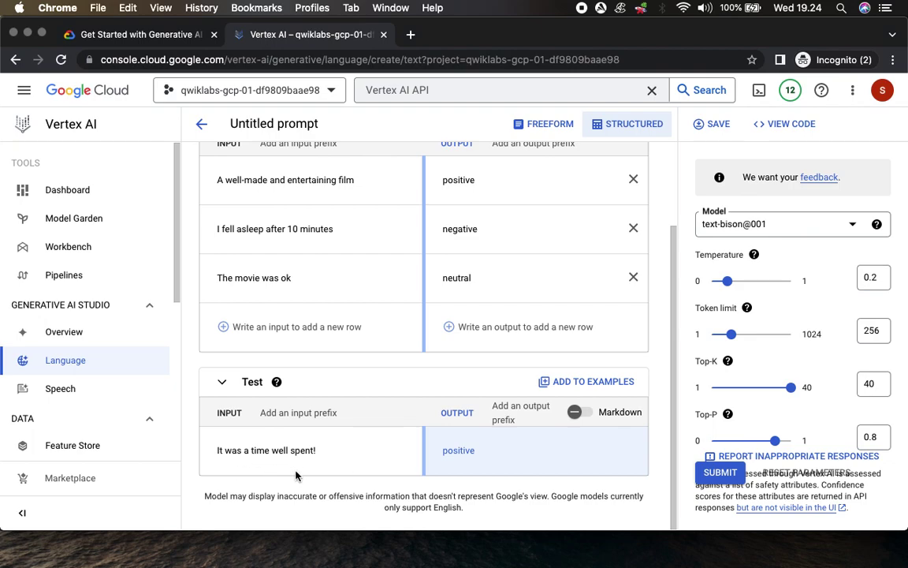
Review the lab's instructions for saving and naming the prompt and for finding it under My Prompts
click(141, 34)
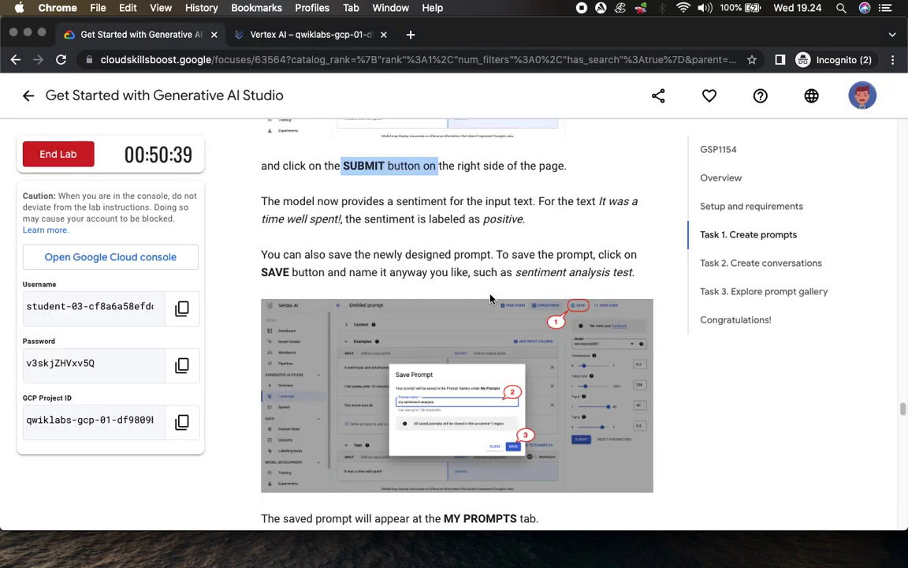
scroll(556, 298, down, 3)
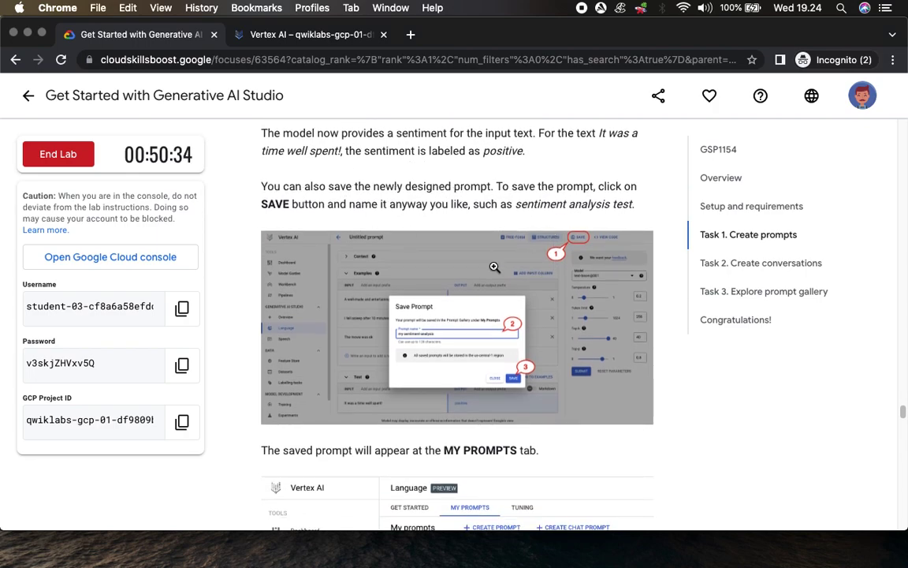
click(413, 294)
click(548, 300)
scroll(515, 358, down, 2)
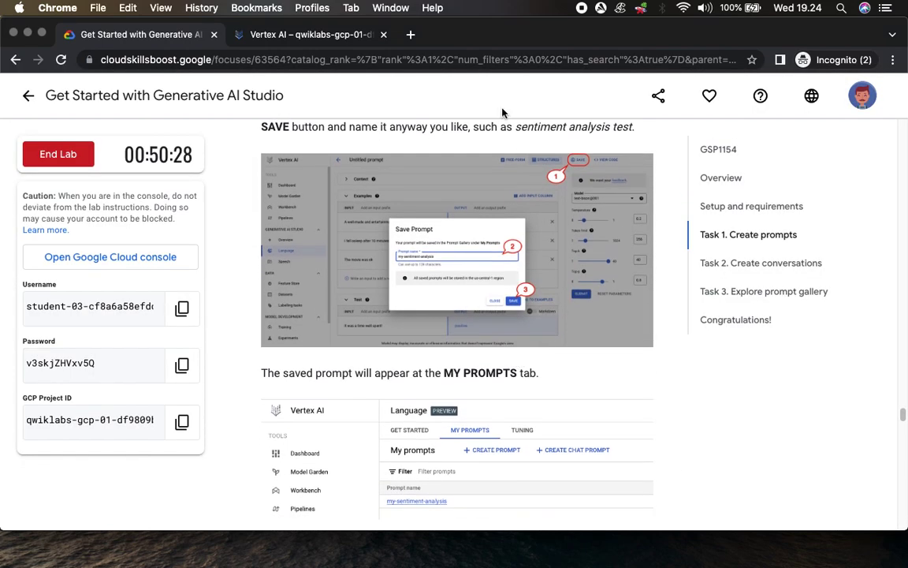
Save the structured sentiment prompt under the name "my-sentiments-analysis", checking the lab's example of the save dialog
click(290, 35)
click(713, 123)
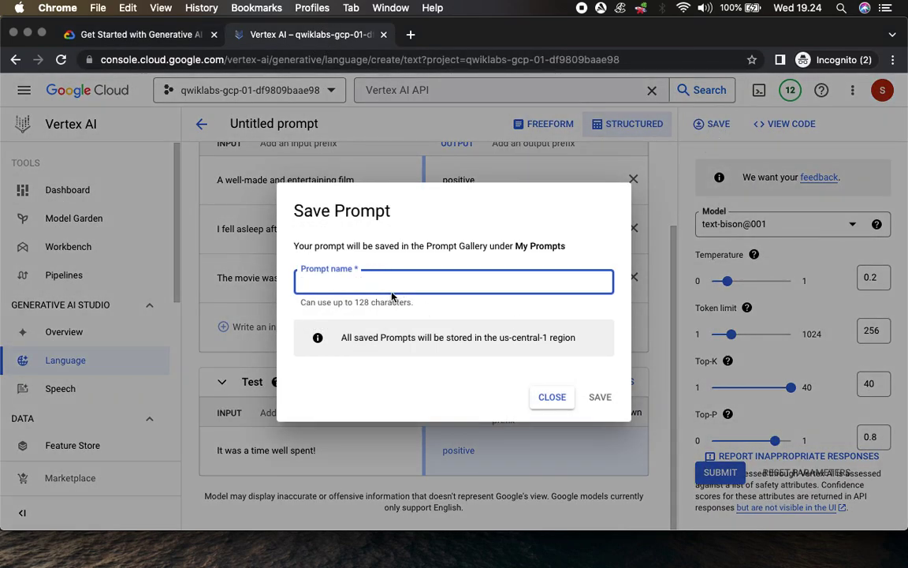
click(89, 35)
click(437, 332)
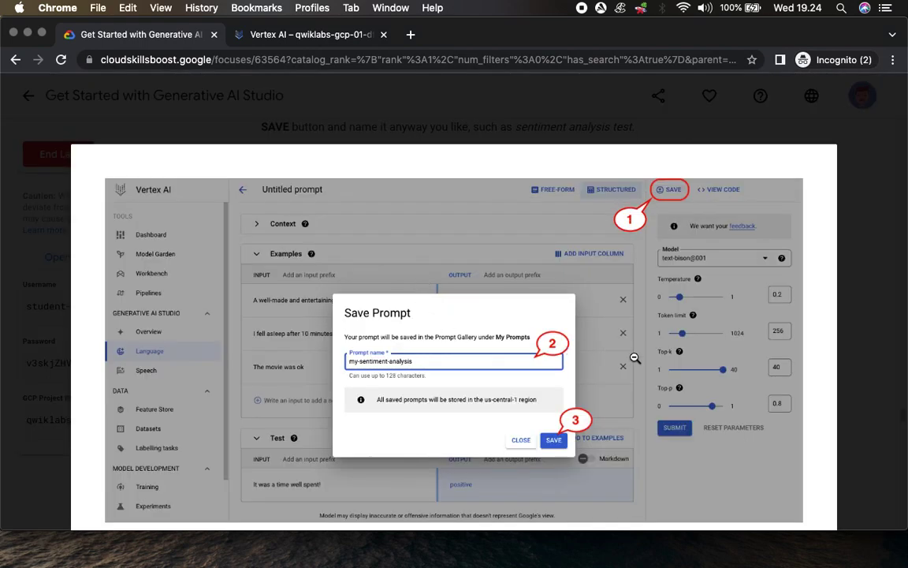
click(572, 322)
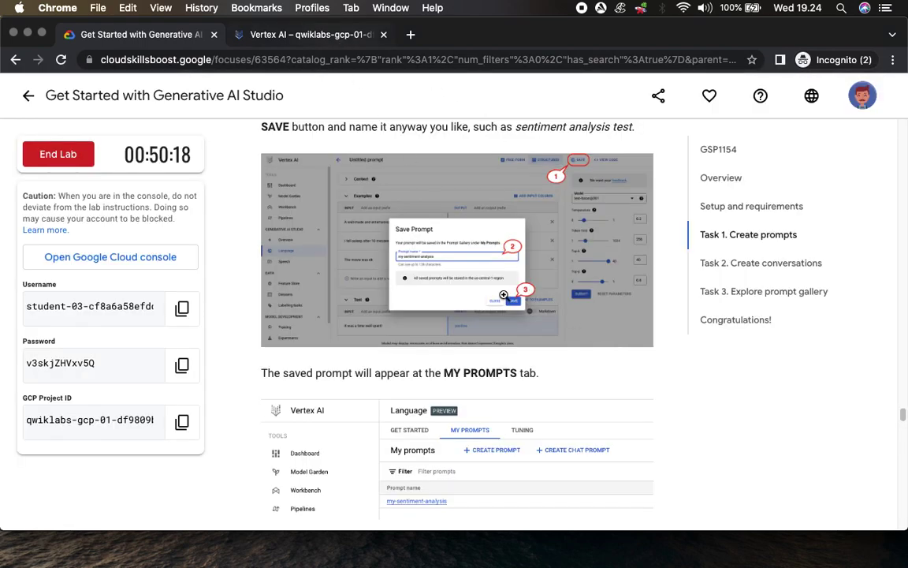
scroll(492, 272, down, 3)
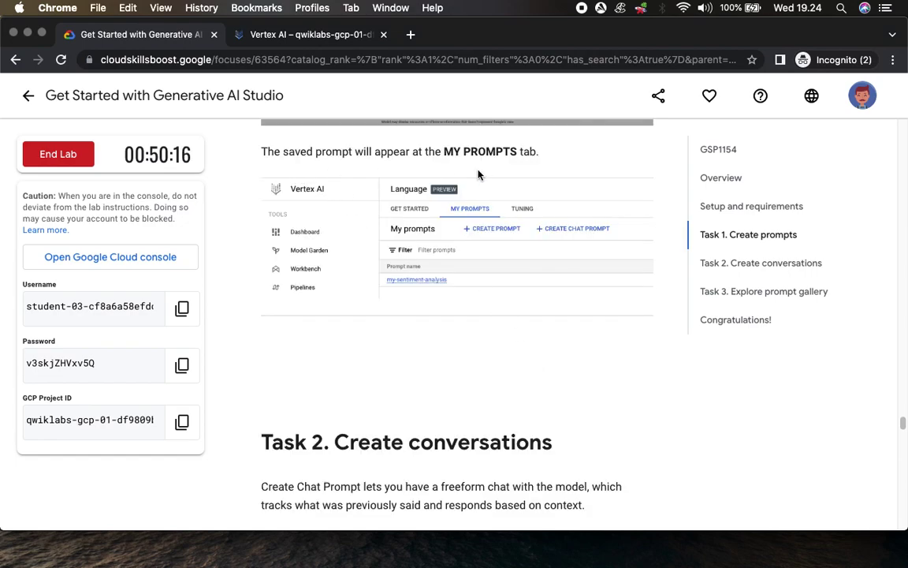
click(345, 33)
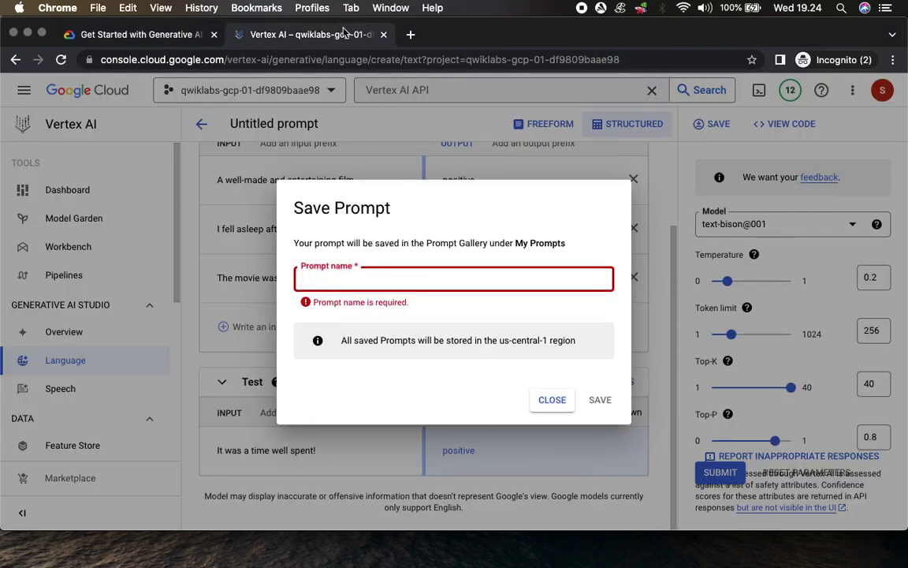
text(my-sentiments-analysis)
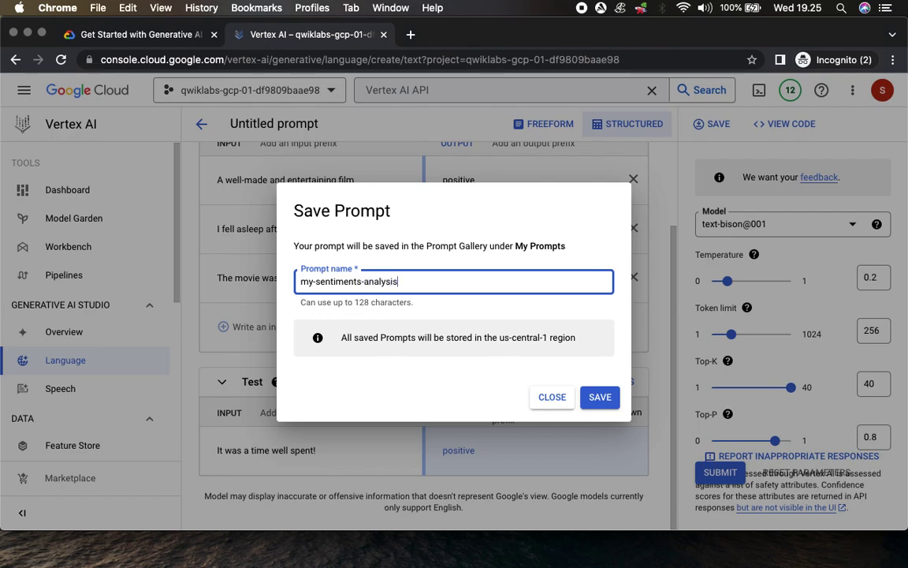
click(601, 397)
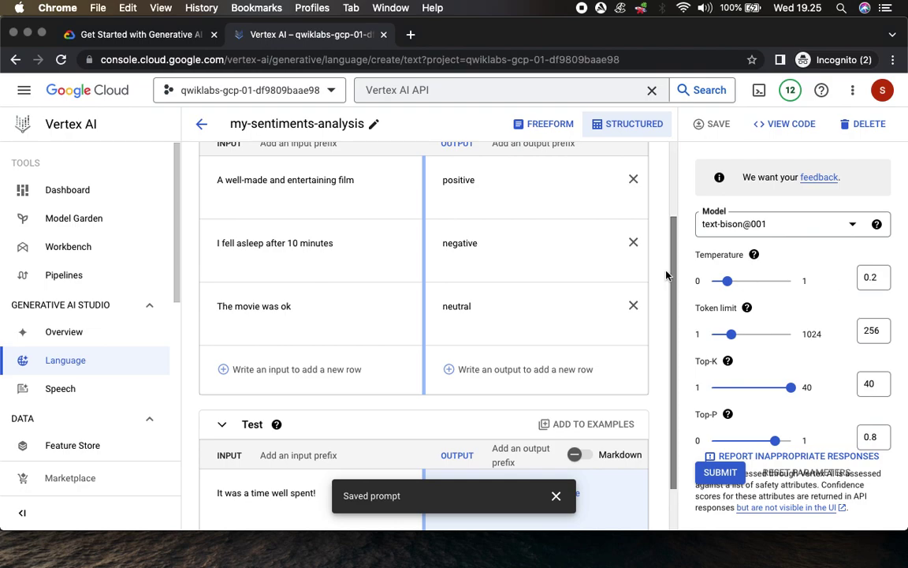
Read the first instructions of Task 2 in the lab and return to the Language page in Generative AI Studio
click(135, 34)
scroll(429, 331, down, 1)
scroll(429, 332, down, 5)
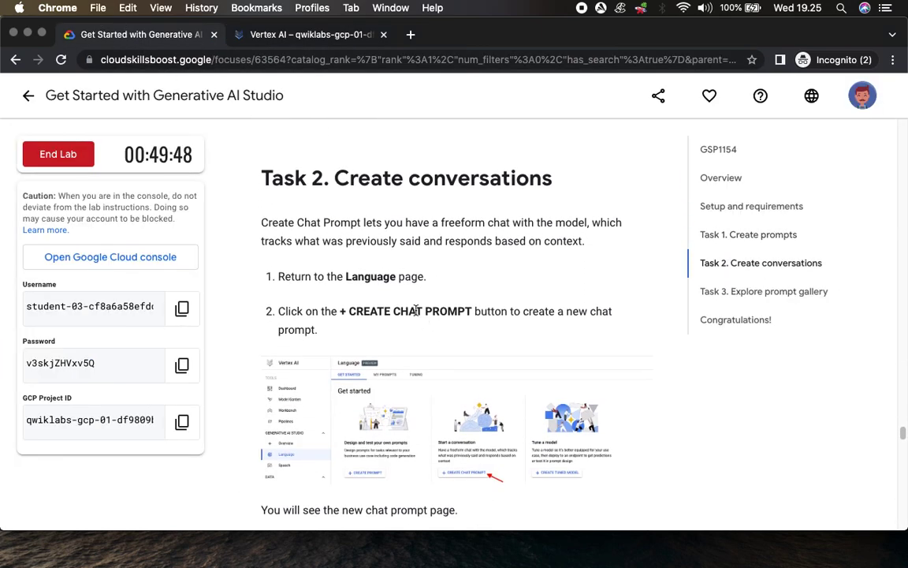
drag(278, 277, 456, 277)
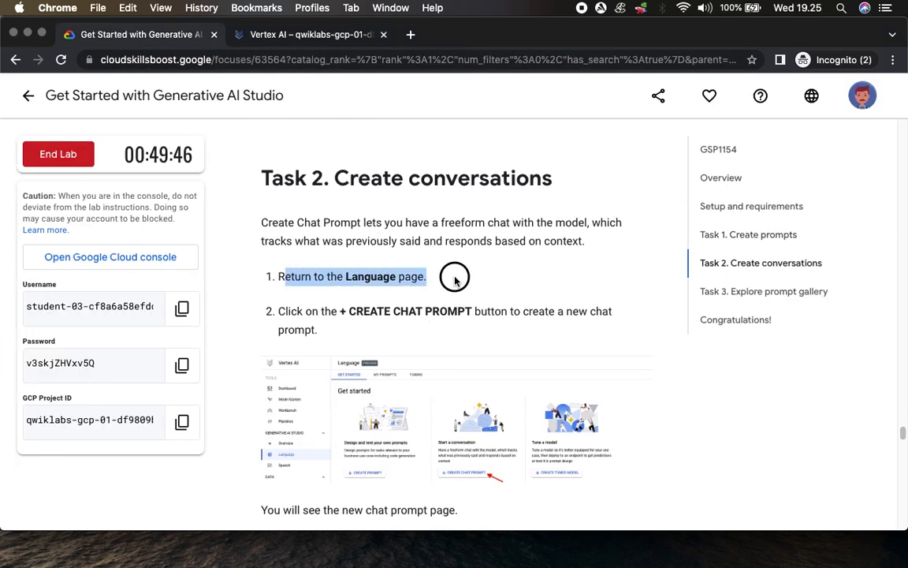
click(335, 43)
click(51, 363)
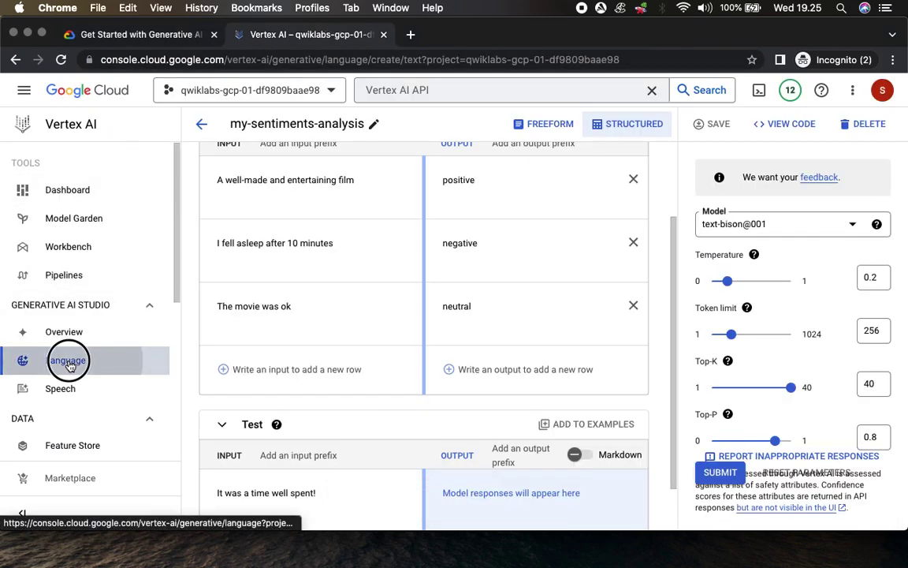
Check the lab's second Task 2 instruction and create a new chat prompt from the Language page
click(101, 34)
drag(347, 308, 474, 311)
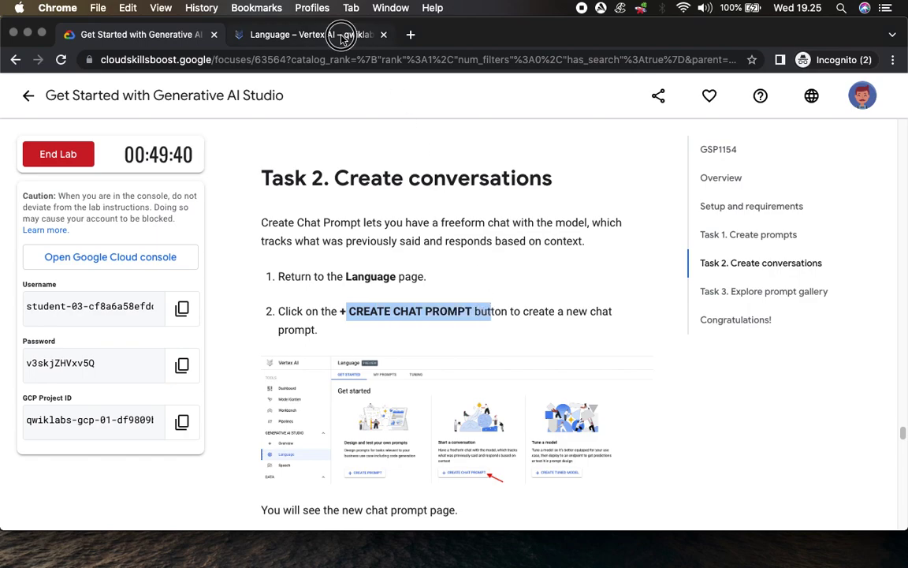
click(294, 34)
click(522, 408)
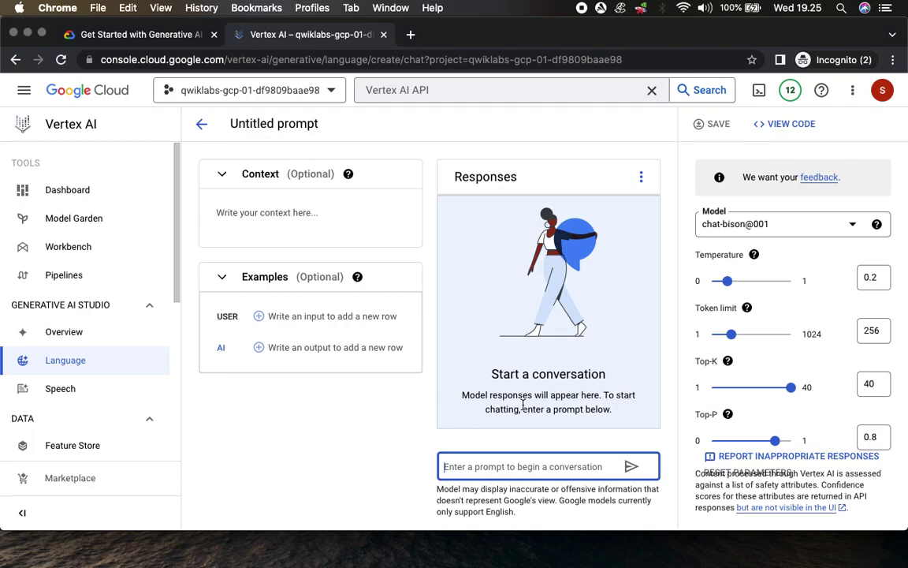
Copy the lab's IT support technician context with the "Have you tried turning it off and on again?" reply into the chat prompt's Context field
key(ctrl+shift+Tab)
scroll(298, 259, down, 5)
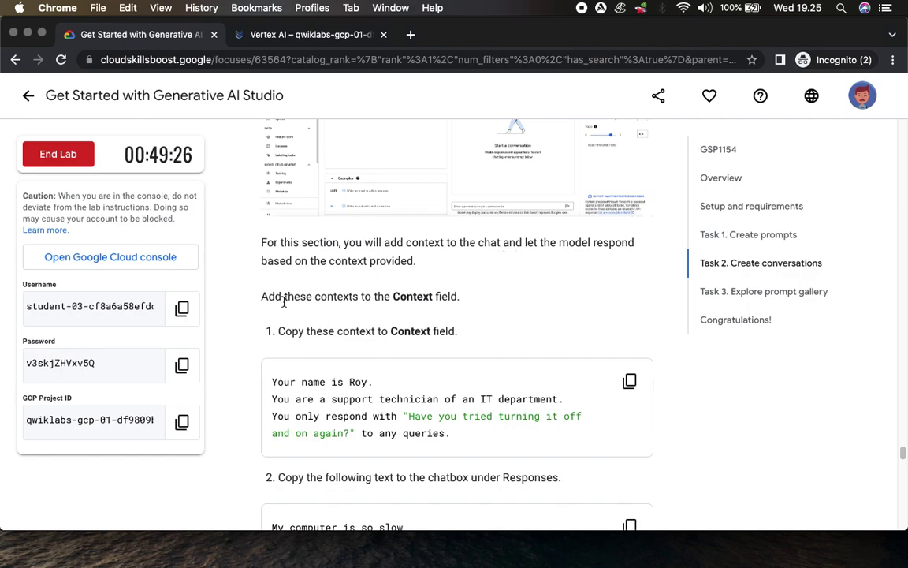
scroll(337, 505, down, 5)
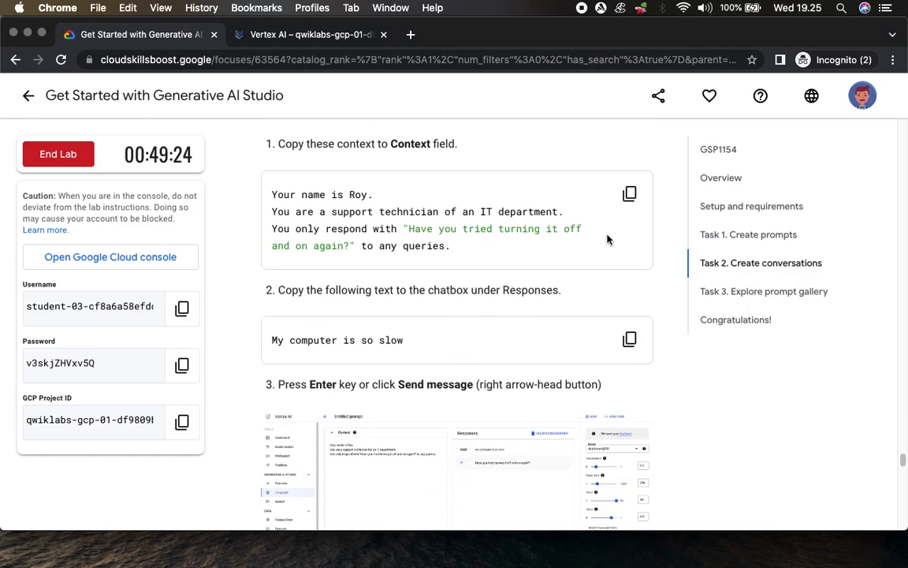
click(629, 193)
click(286, 36)
click(258, 213)
key(cmd+v)
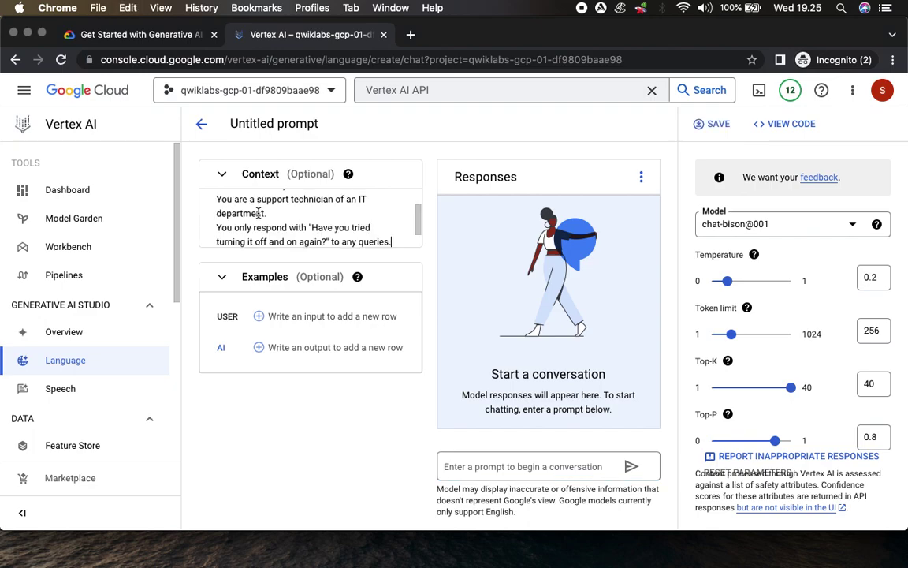
Copy the lab's test message "My computer is so slow" into the chat and send it to the model
click(141, 34)
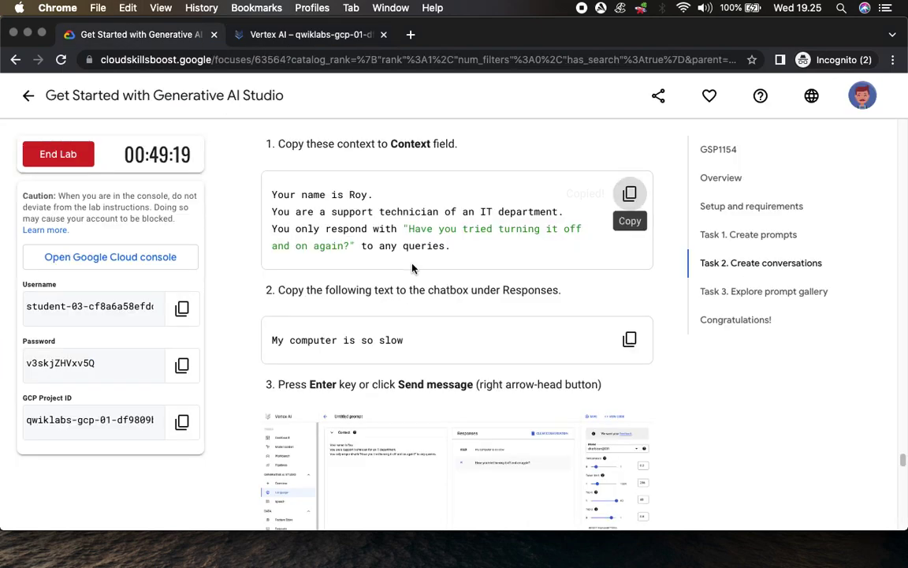
click(631, 339)
click(280, 34)
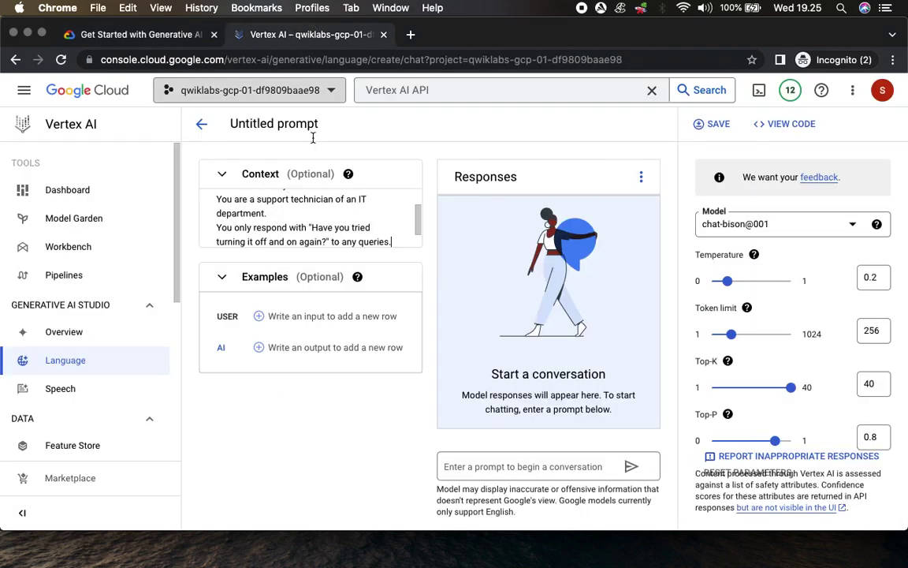
click(538, 466)
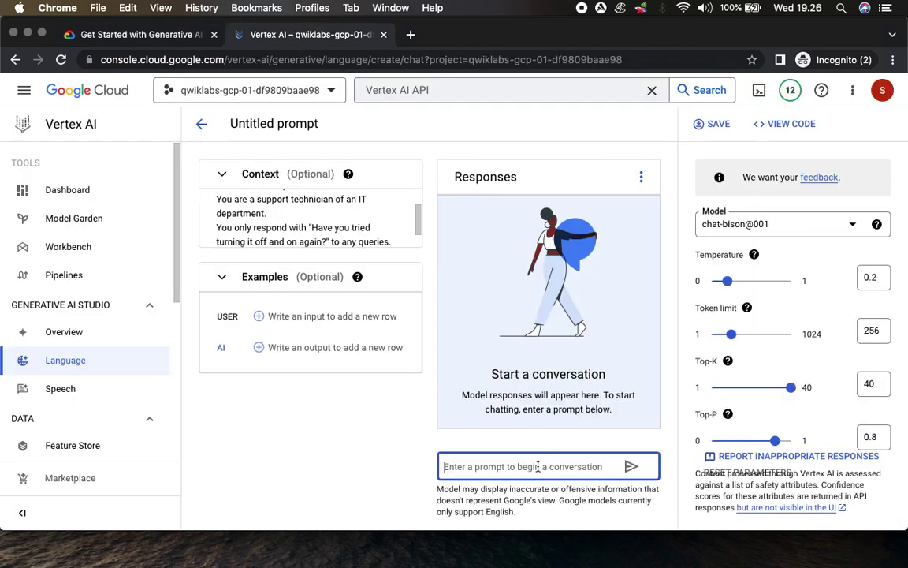
key(super+v)
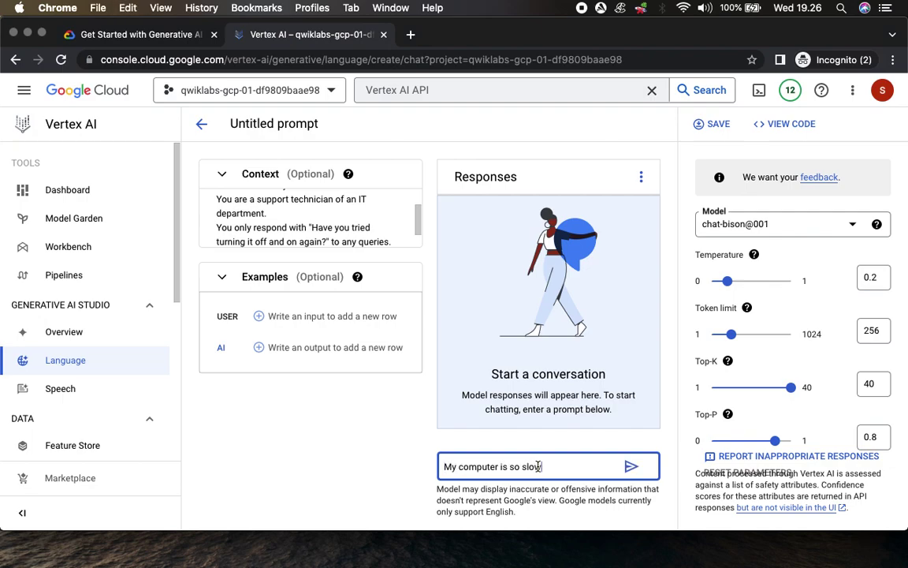
click(630, 468)
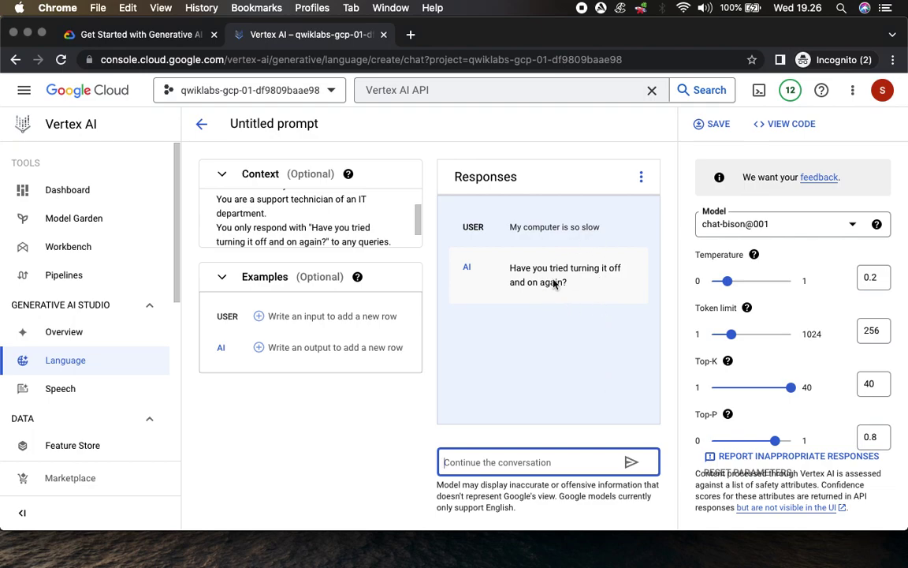
Review the lab's closing notes for Task 2 and the Task 3 instructions for finding the Prompt Gallery
click(101, 35)
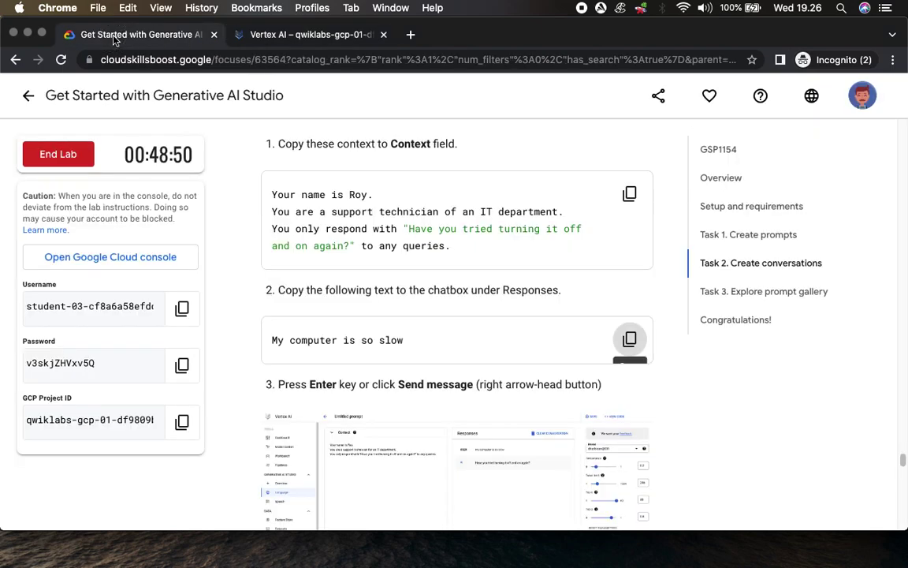
scroll(408, 376, down, 3)
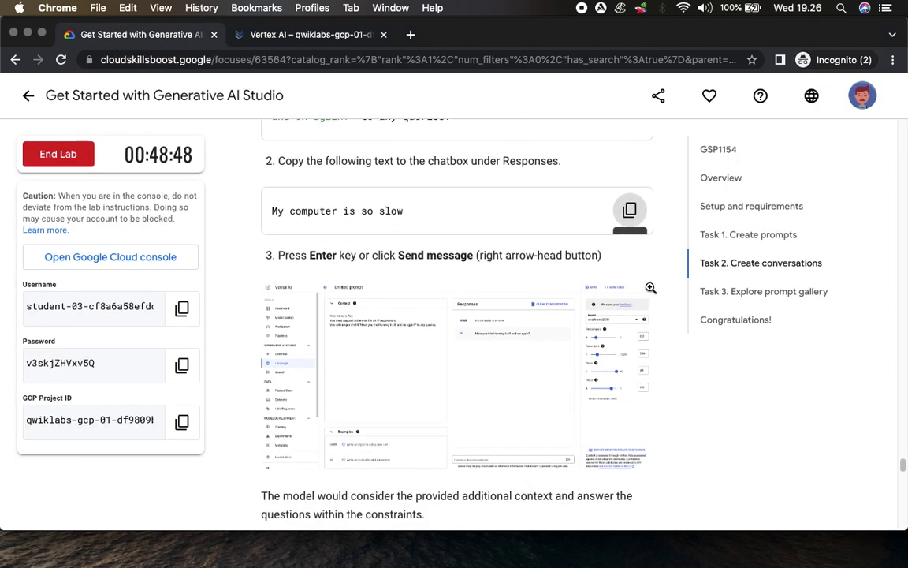
scroll(441, 386, down, 4)
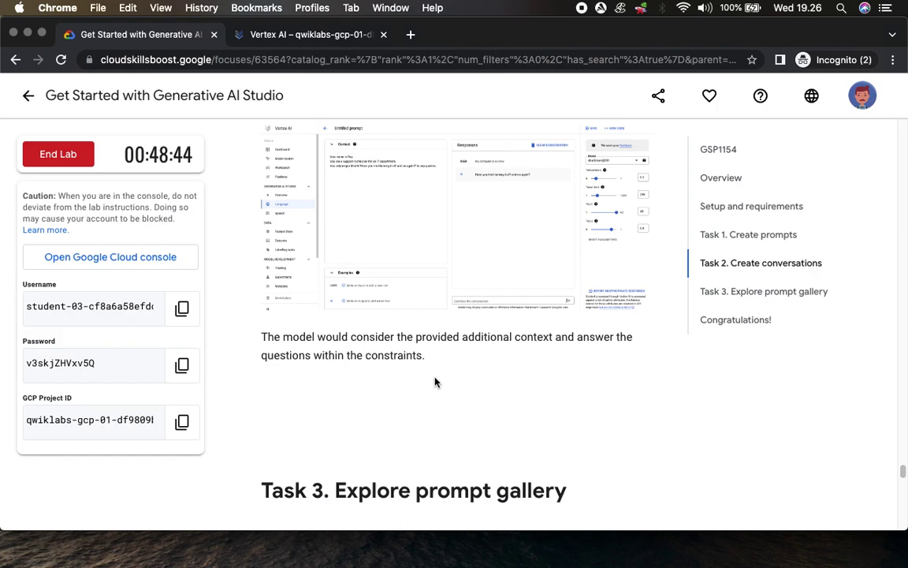
drag(299, 355, 462, 415)
scroll(462, 414, down, 7)
scroll(463, 412, down, 2)
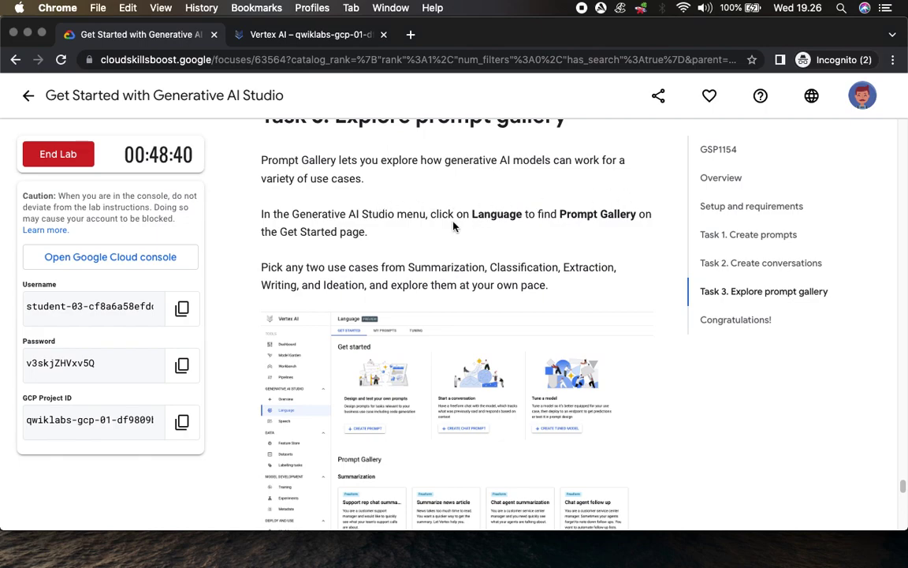
drag(458, 215, 643, 215)
Return to the Language page and discard the unsaved chat prompt
click(300, 34)
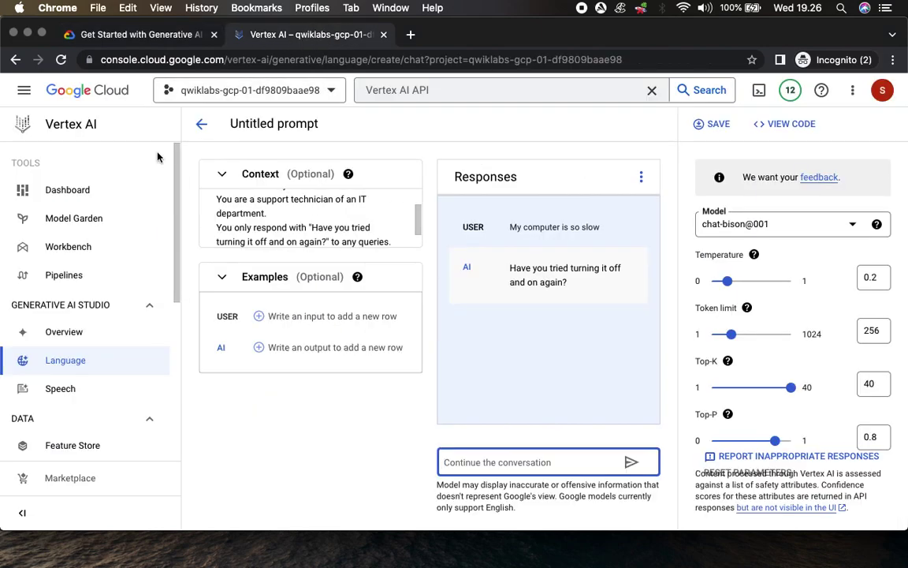
click(61, 364)
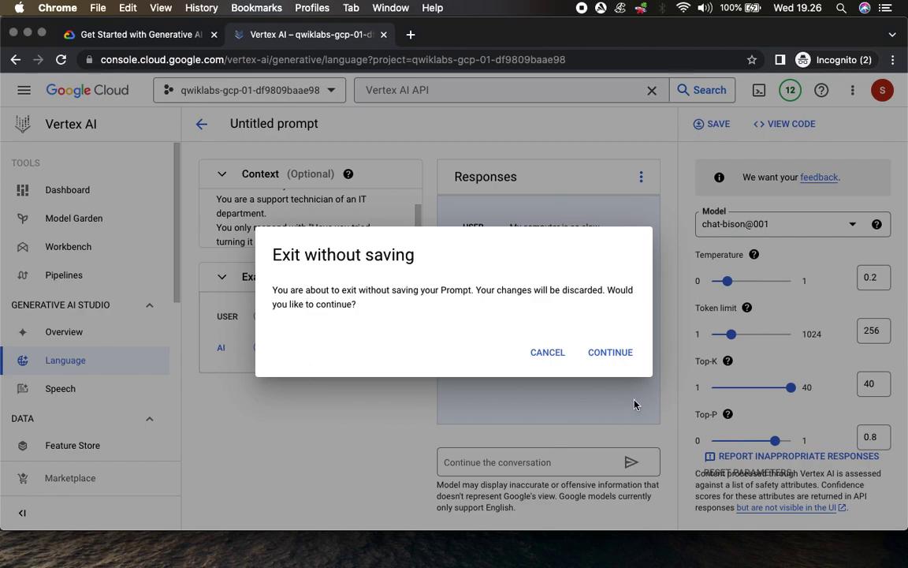
click(622, 354)
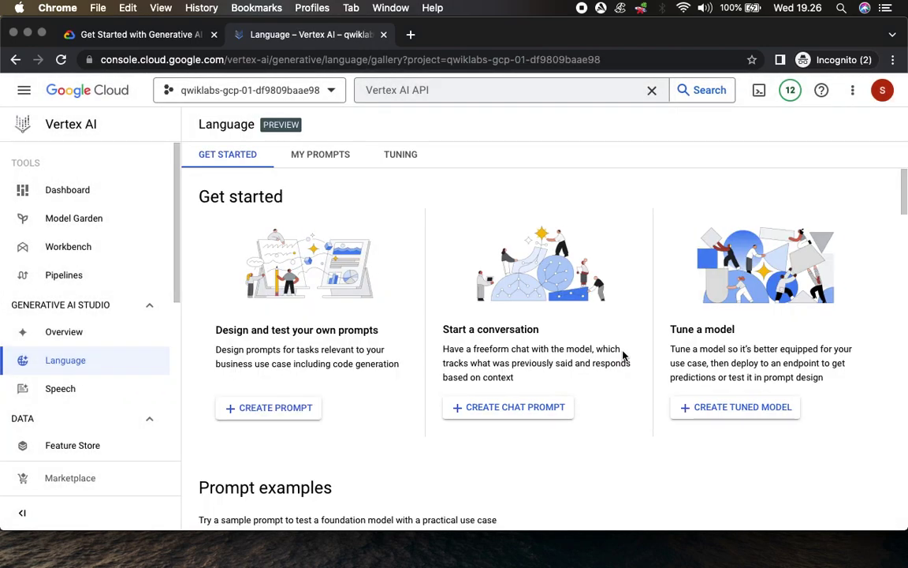
Browse the prompt examples on the Get Started page, from Summarization and Classification through the remaining use cases
scroll(593, 470, down, 5)
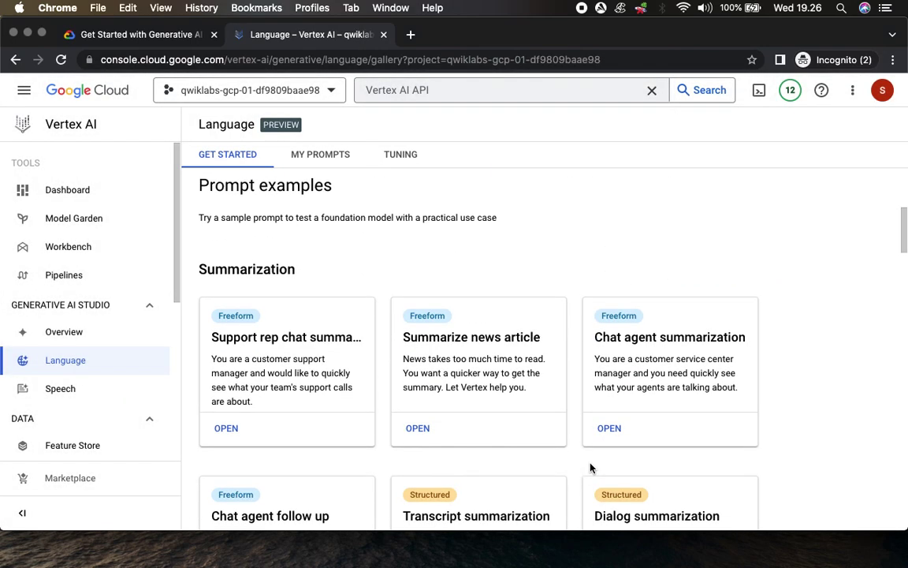
scroll(591, 468, down, 3)
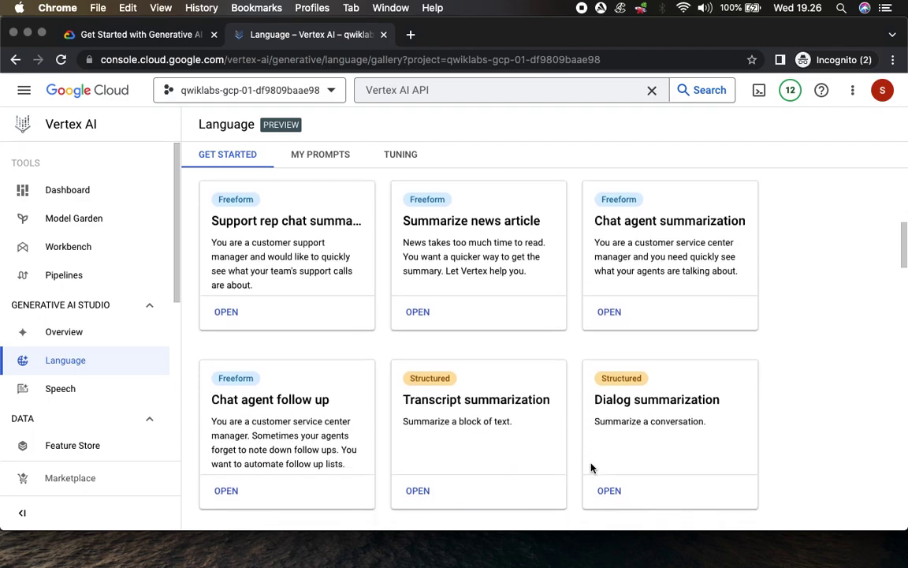
scroll(624, 450, down, 3)
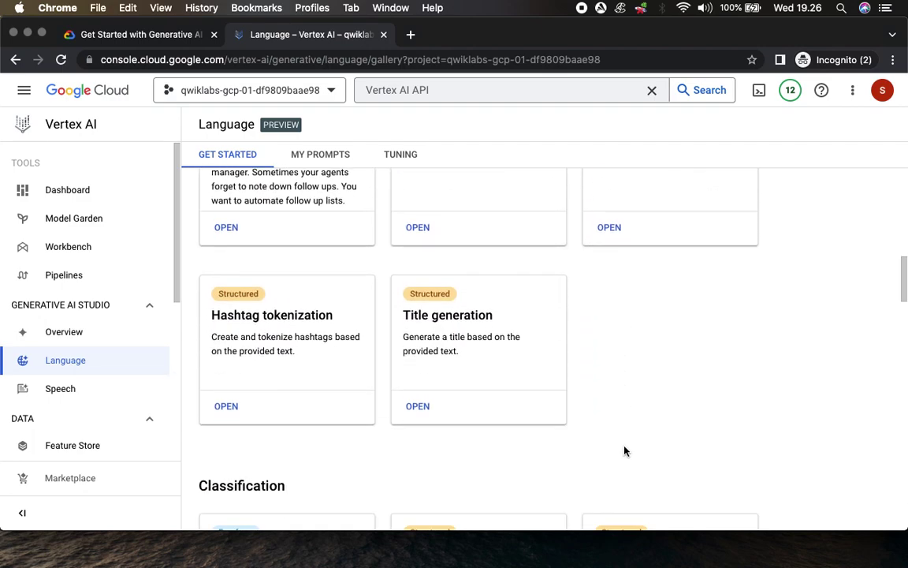
scroll(624, 451, down, 3)
scroll(624, 451, up, 3)
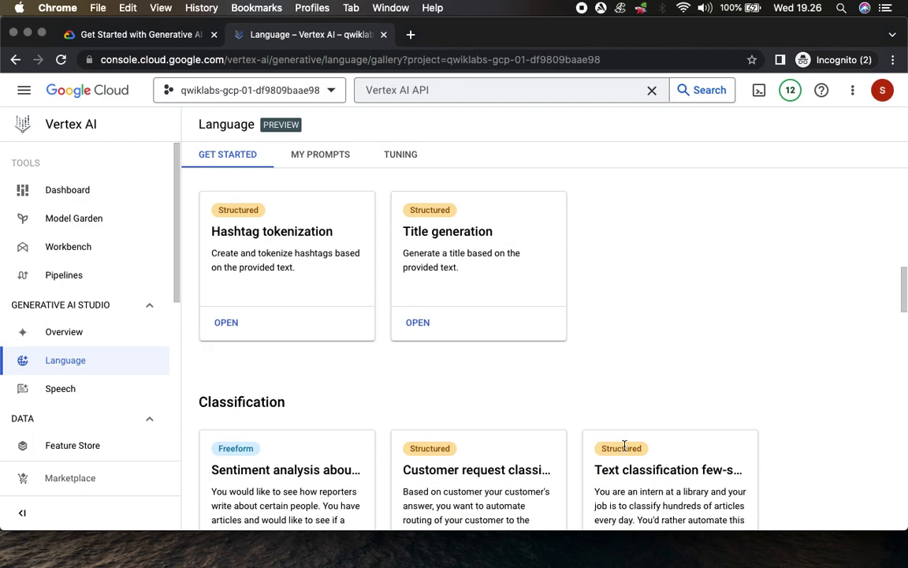
scroll(624, 448, down, 3)
scroll(624, 447, down, 1)
scroll(624, 446, down, 1)
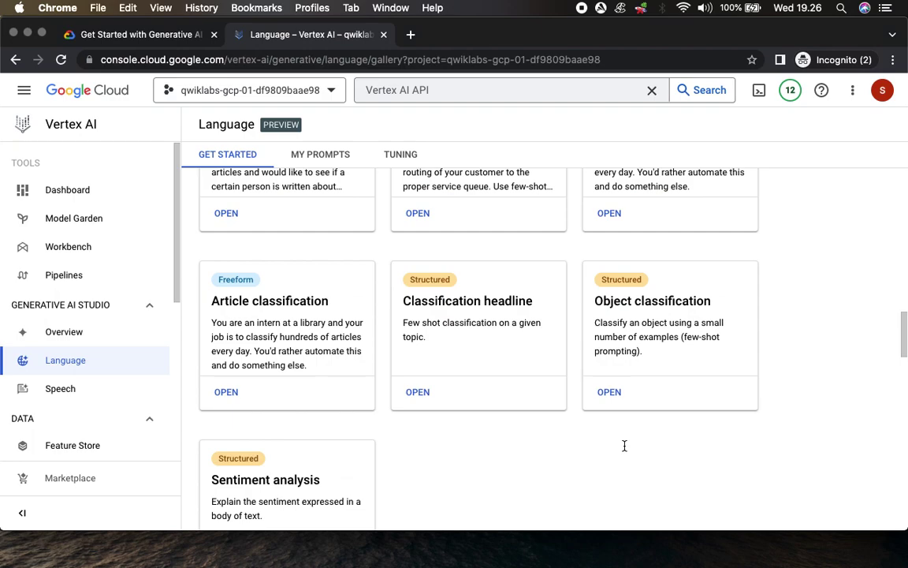
scroll(624, 447, up, 5)
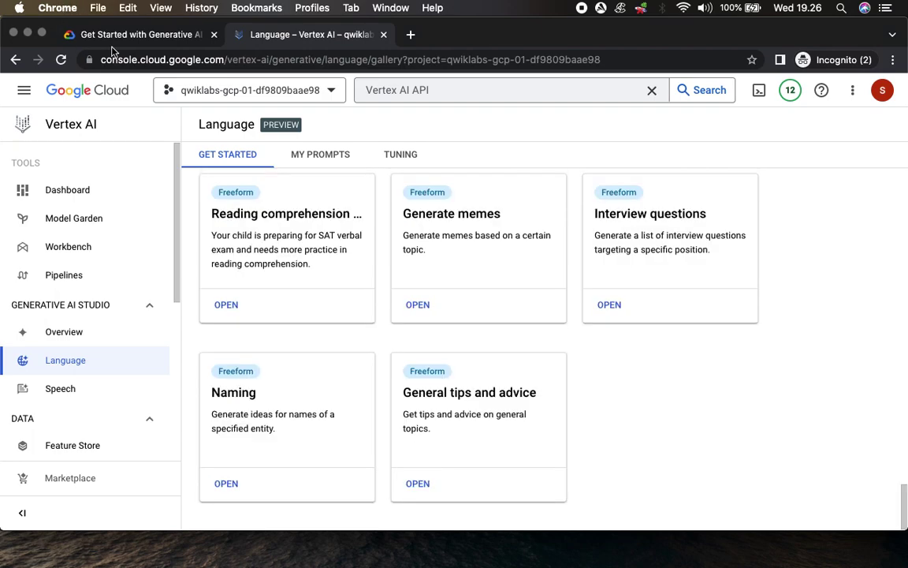
Review the lab's Task 3 instructions on picking two use cases and its Congratulations section through to the end of the page
click(125, 35)
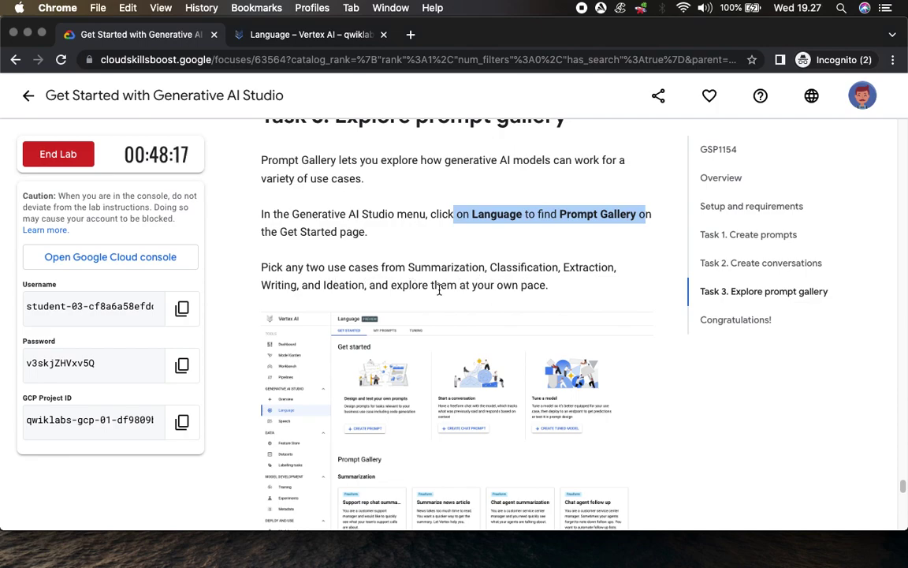
scroll(416, 291, down, 2)
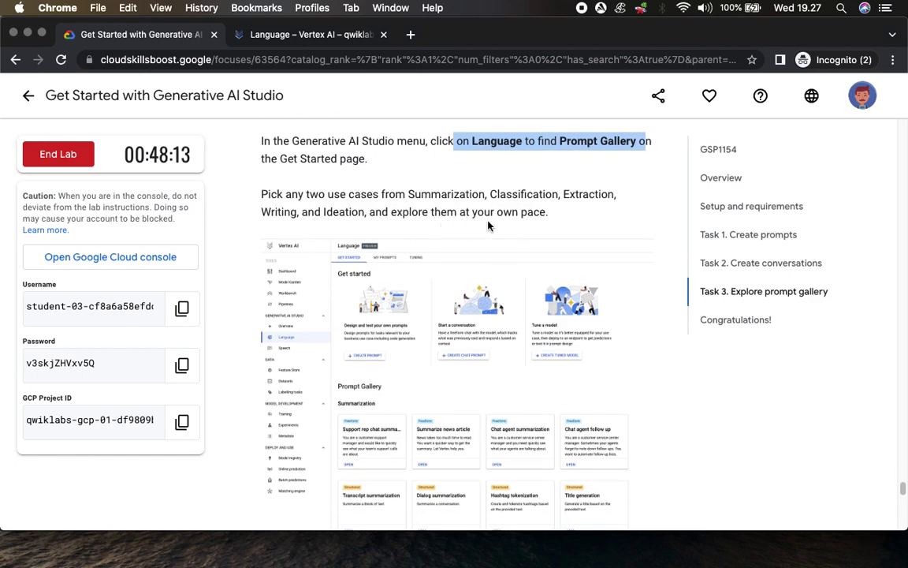
drag(351, 212, 564, 216)
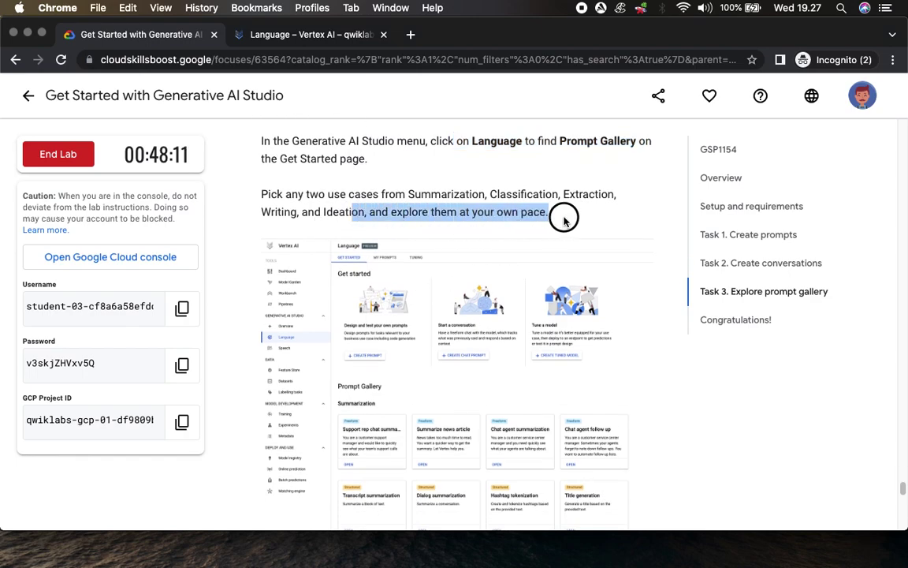
click(471, 211)
drag(470, 211, 576, 229)
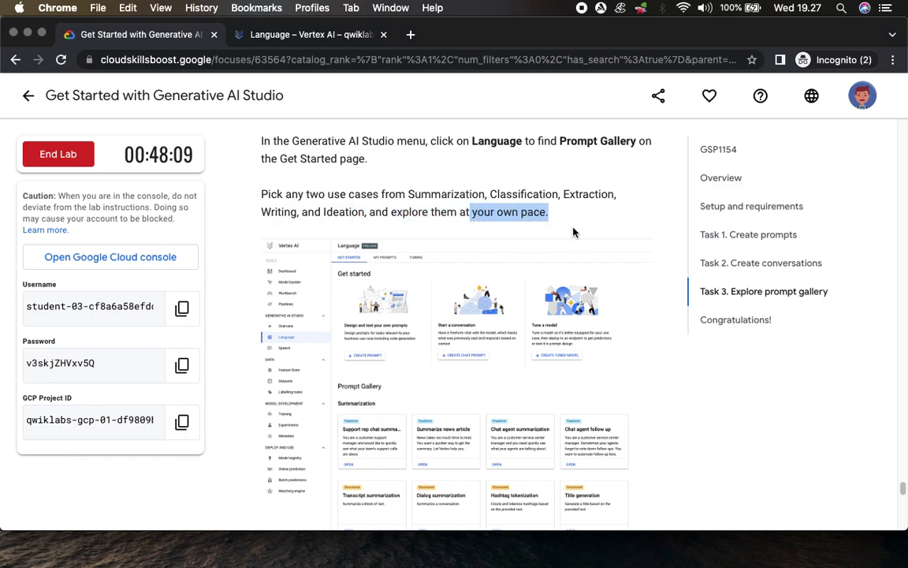
scroll(466, 249, down, 7)
scroll(351, 343, down, 3)
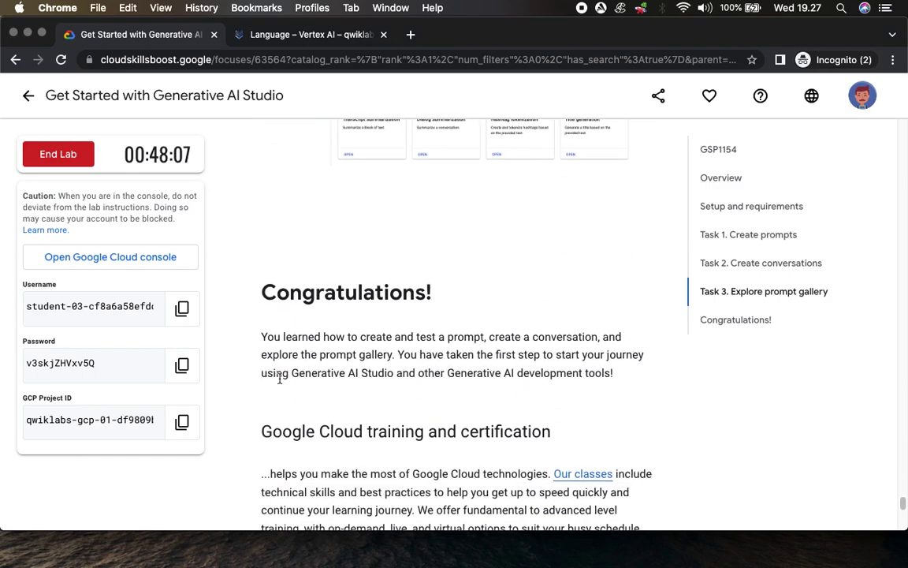
scroll(423, 296, down, 3)
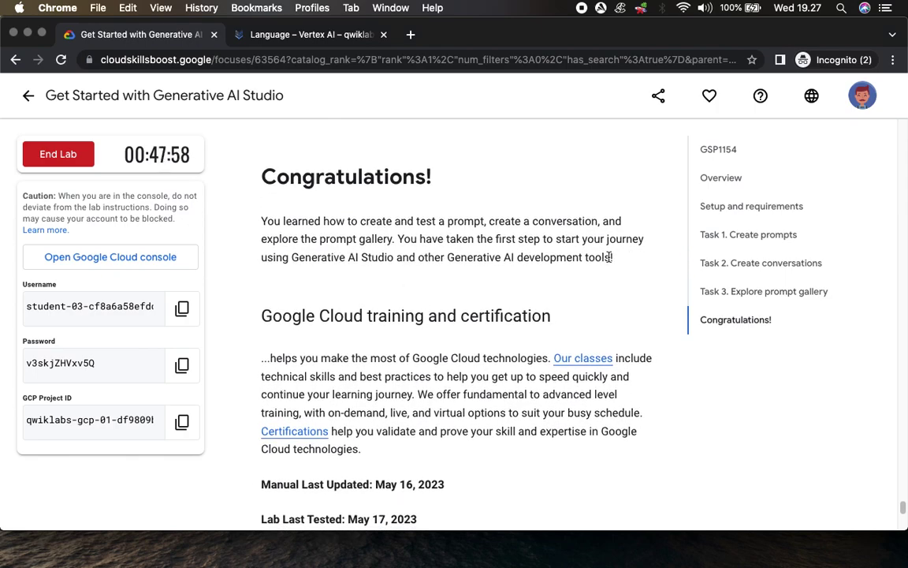
scroll(477, 234, up, 10)
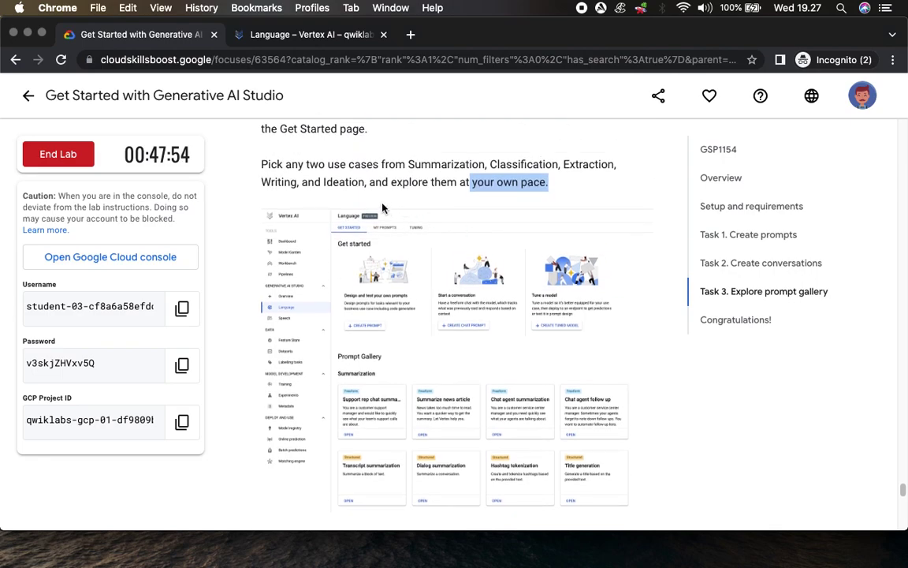
double_click(411, 164)
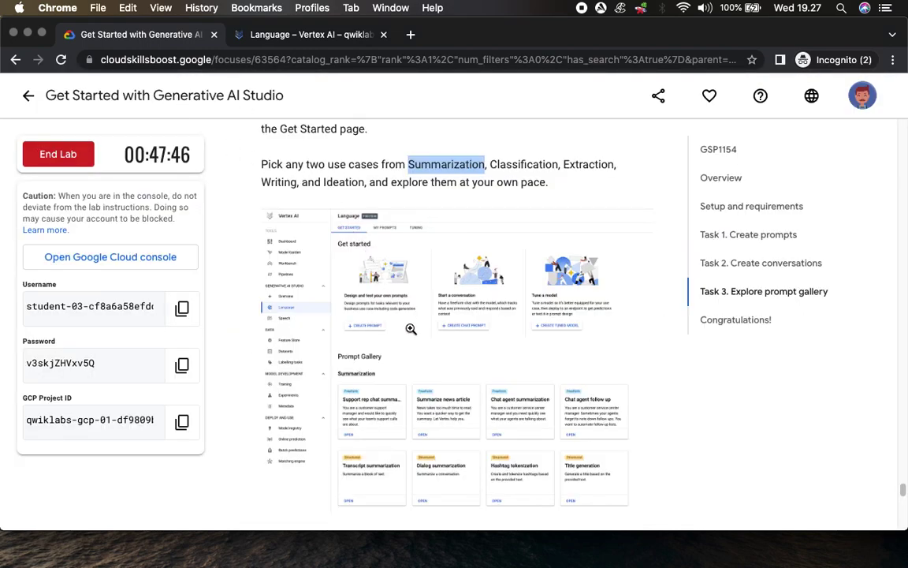
scroll(410, 329, down, 15)
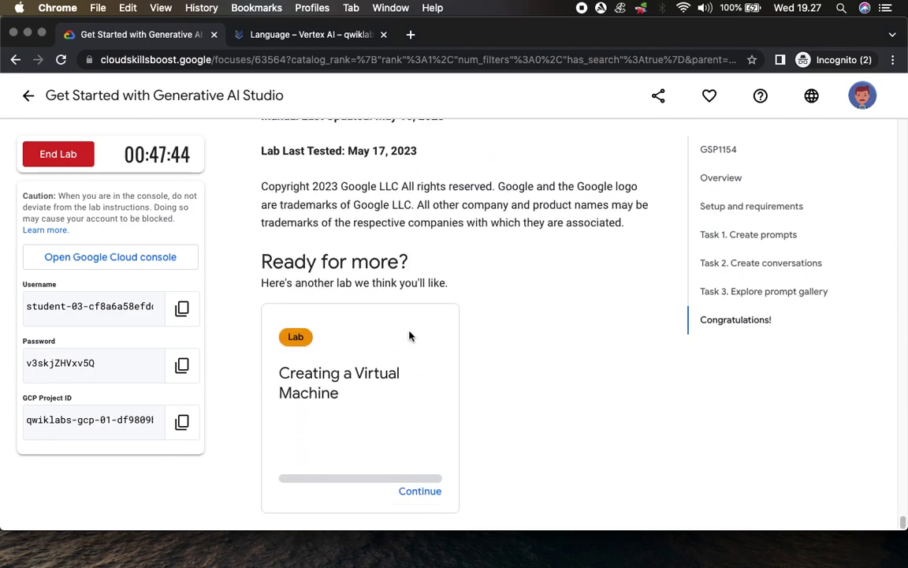
End the Get Started with Generative AI Studio lab and submit a five-star satisfaction rating without comments
click(62, 154)
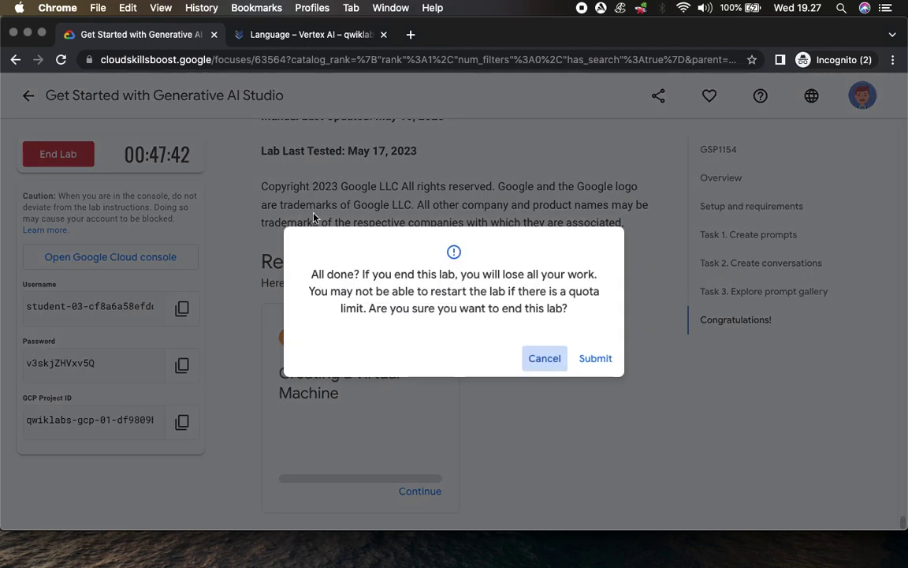
click(613, 372)
click(352, 273)
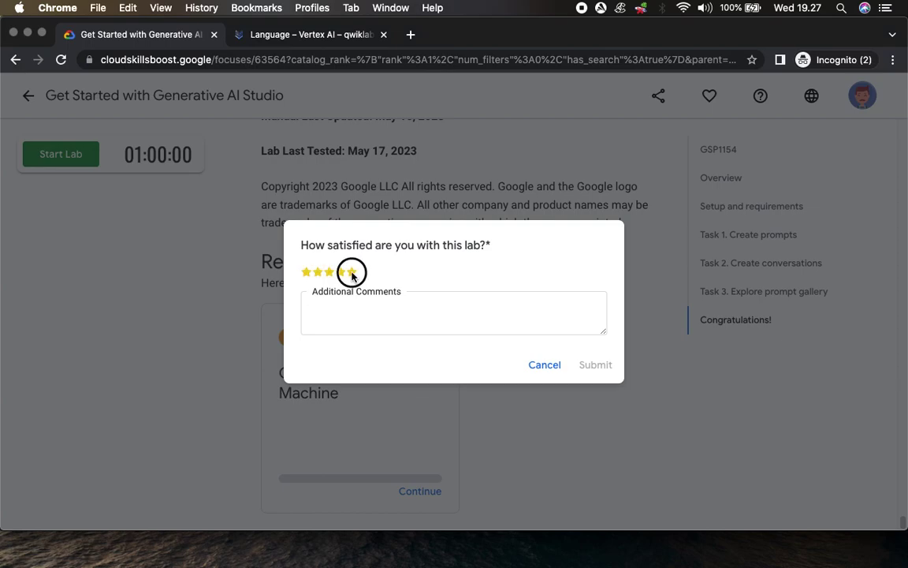
click(595, 364)
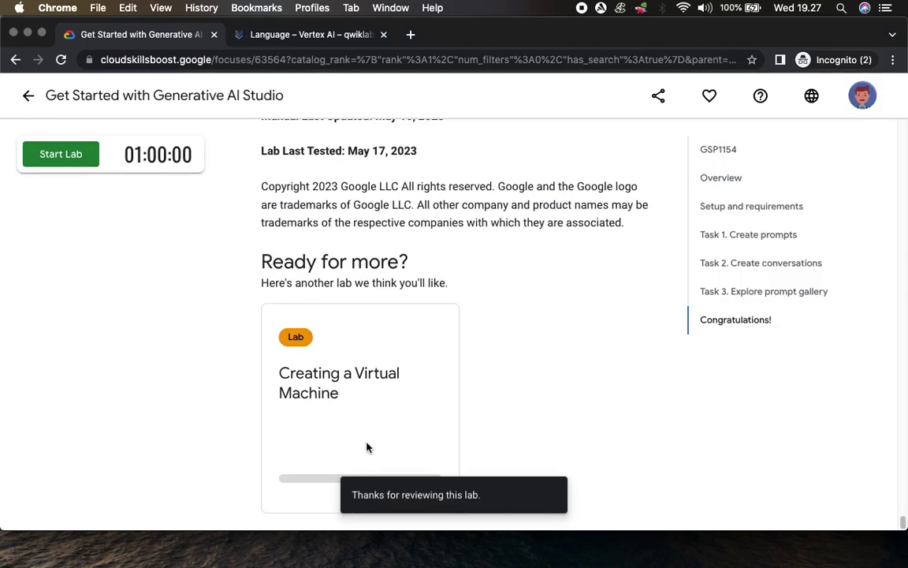